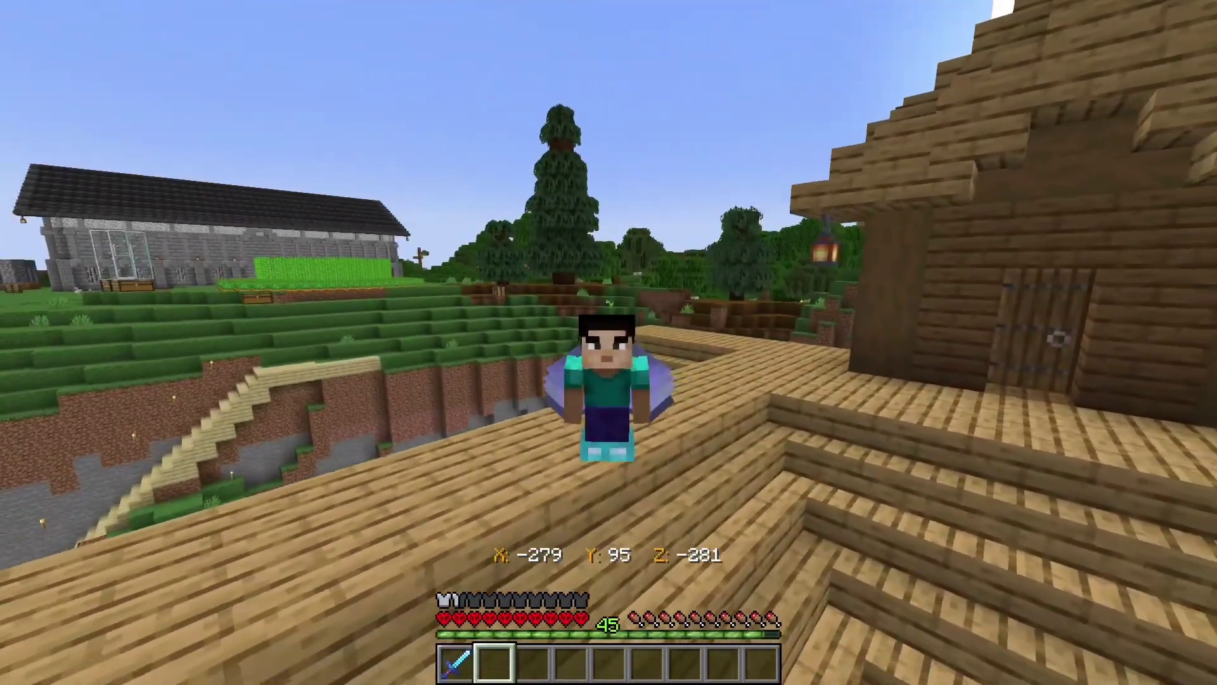
pyautogui.press('w')
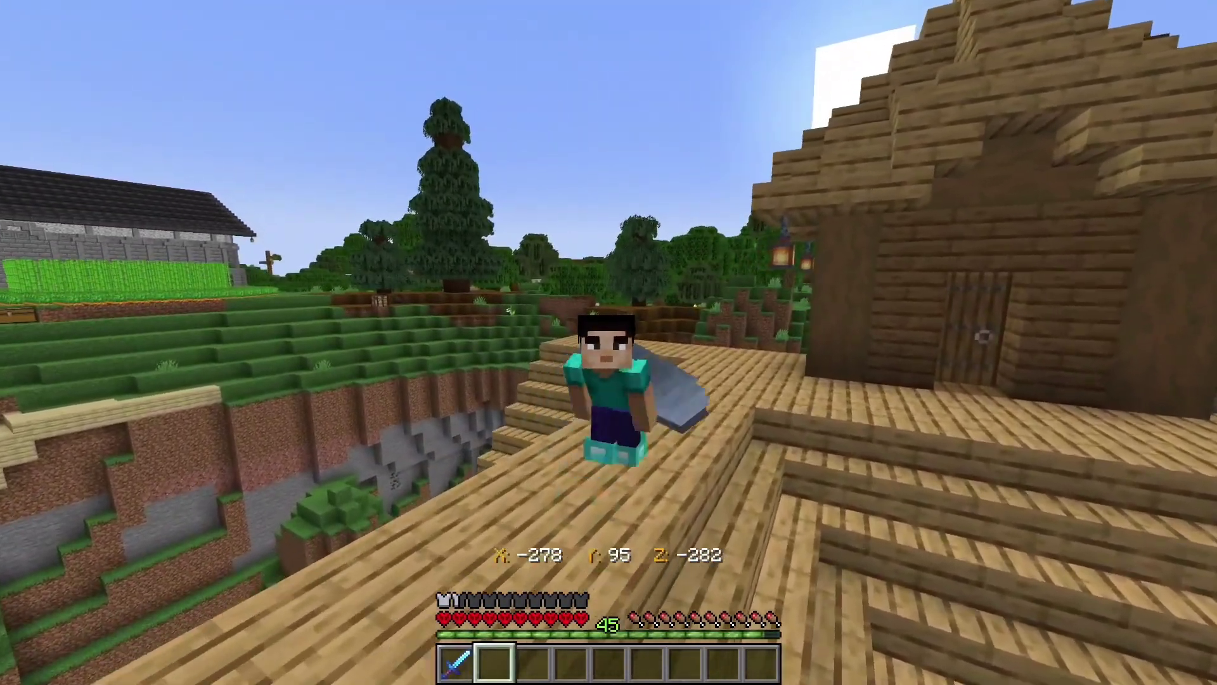
pyautogui.press('w')
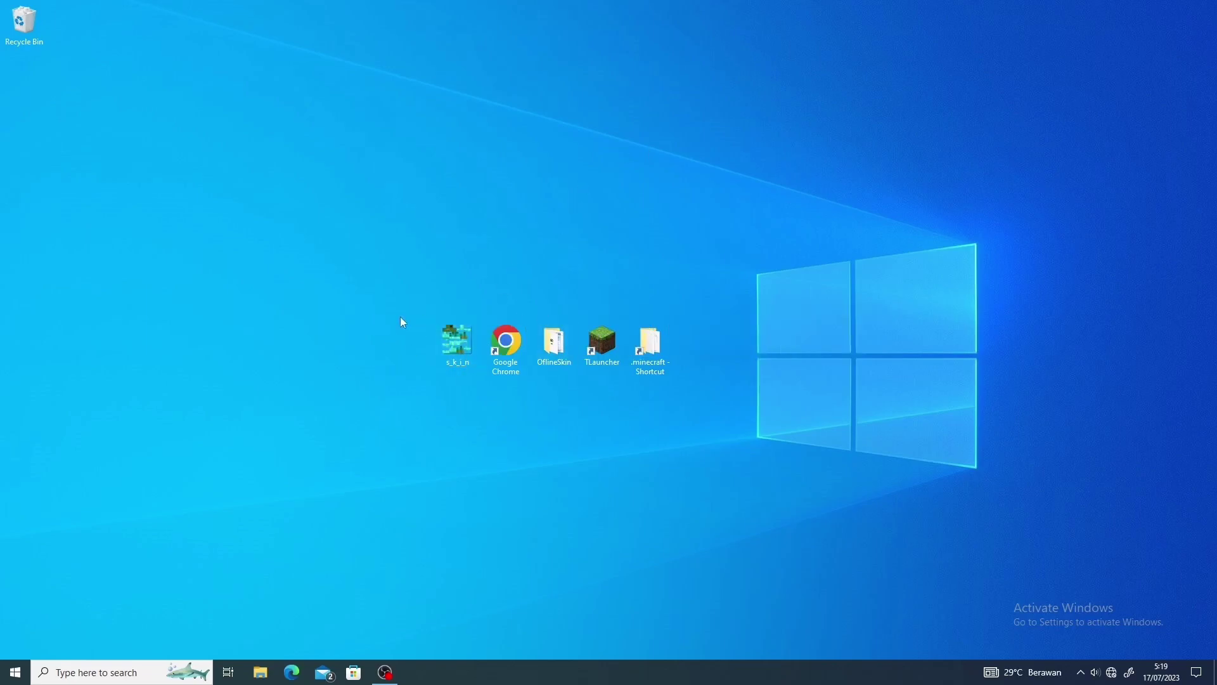
# View the s_k_i_n skin image from the desktop and close it again.
pyautogui.doubleClick(454, 350)
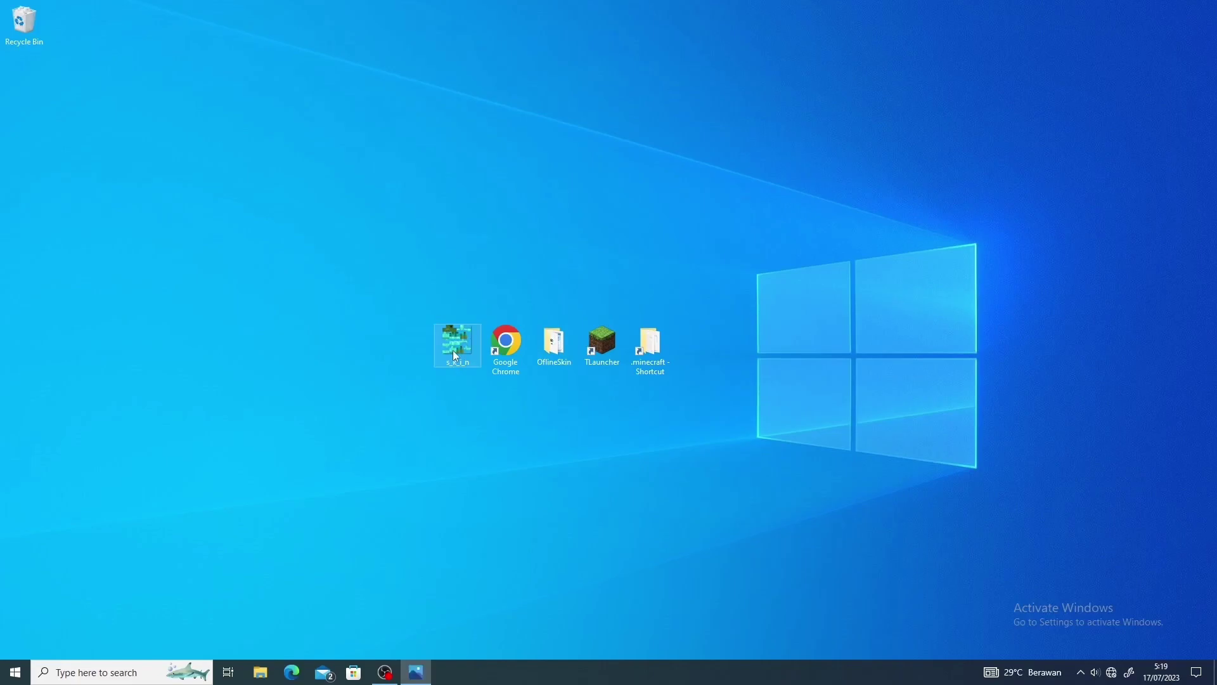
pyautogui.click(693, 71)
pyautogui.click(693, 71)
pyautogui.click(694, 71)
pyautogui.click(694, 70)
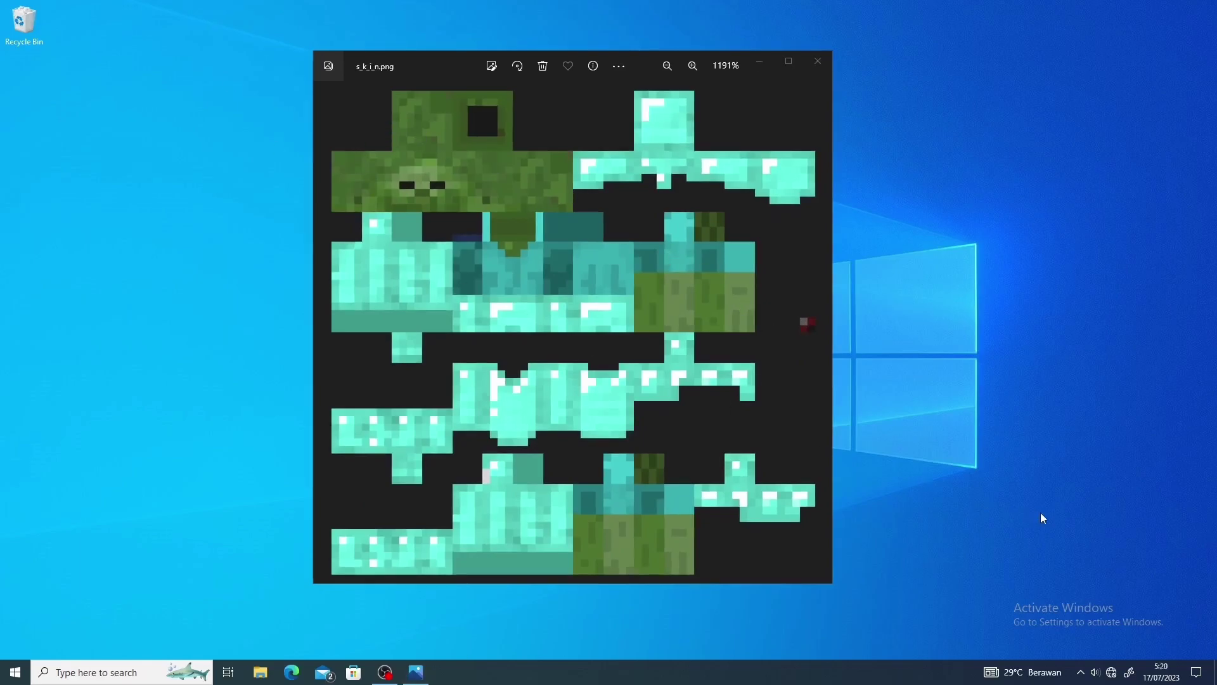
pyautogui.moveTo(862, 408); pyautogui.dragTo(279, 164)
pyautogui.scroll(-1, 698, 195)
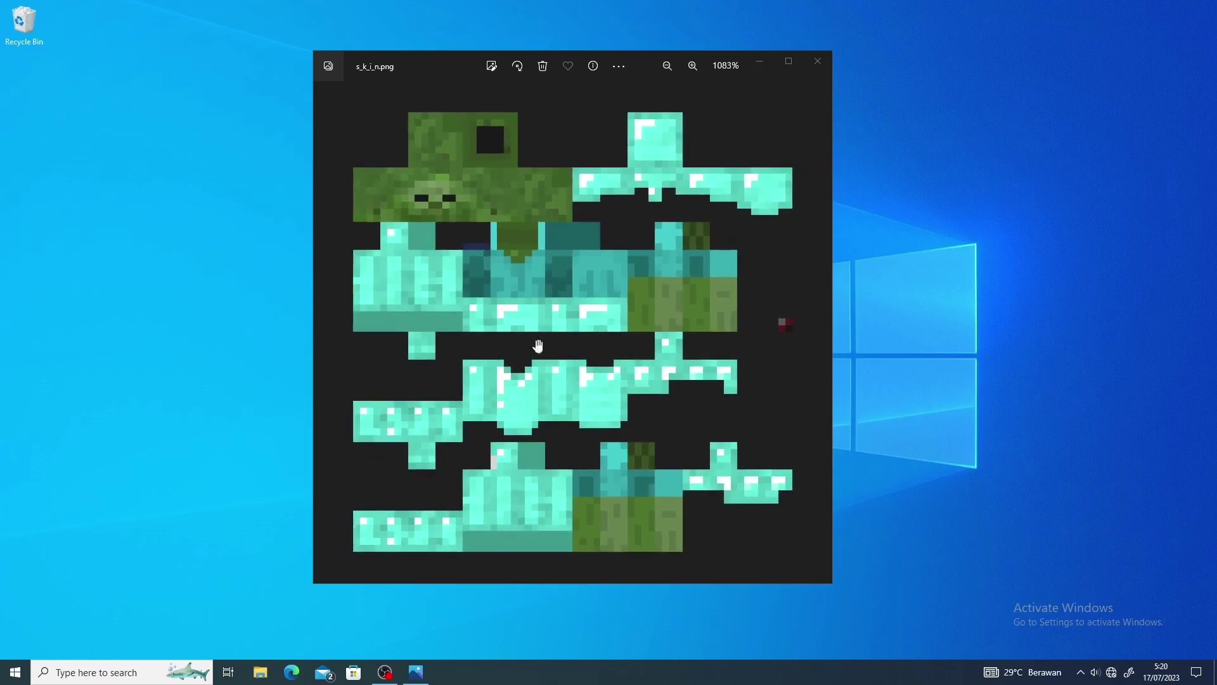
pyautogui.click(816, 63)
pyautogui.click(777, 368)
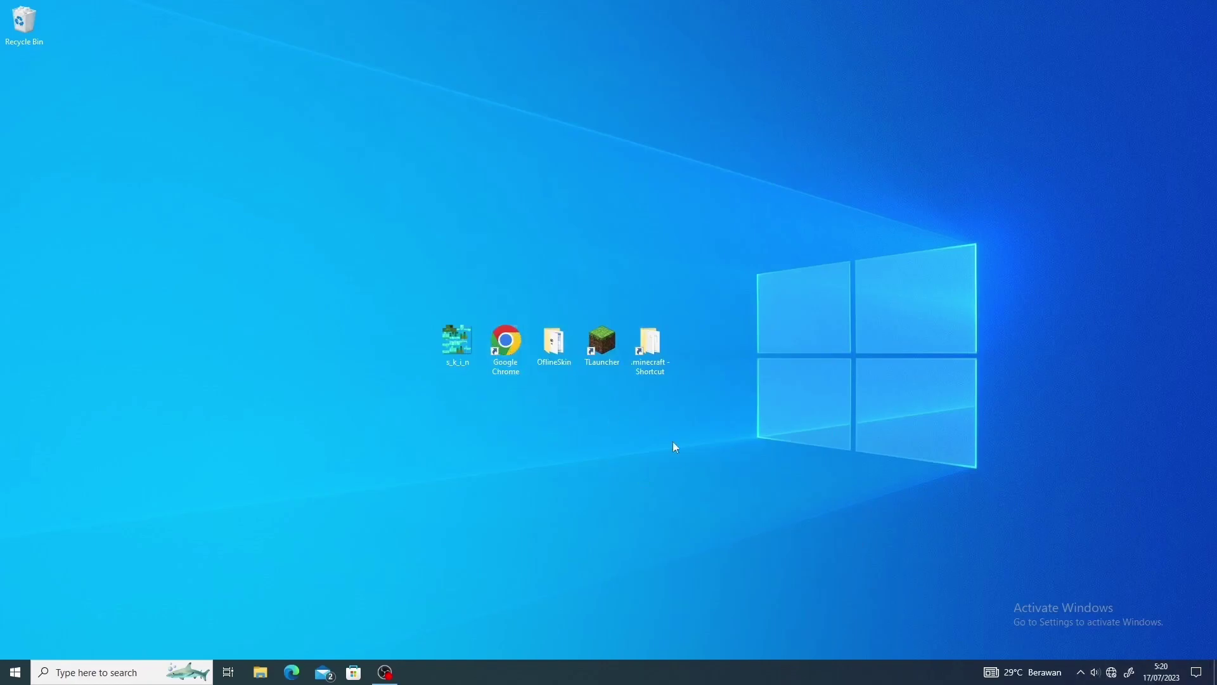
# Connect the computer to the Tselhome-294D Wi-Fi network.
pyautogui.click(1113, 675)
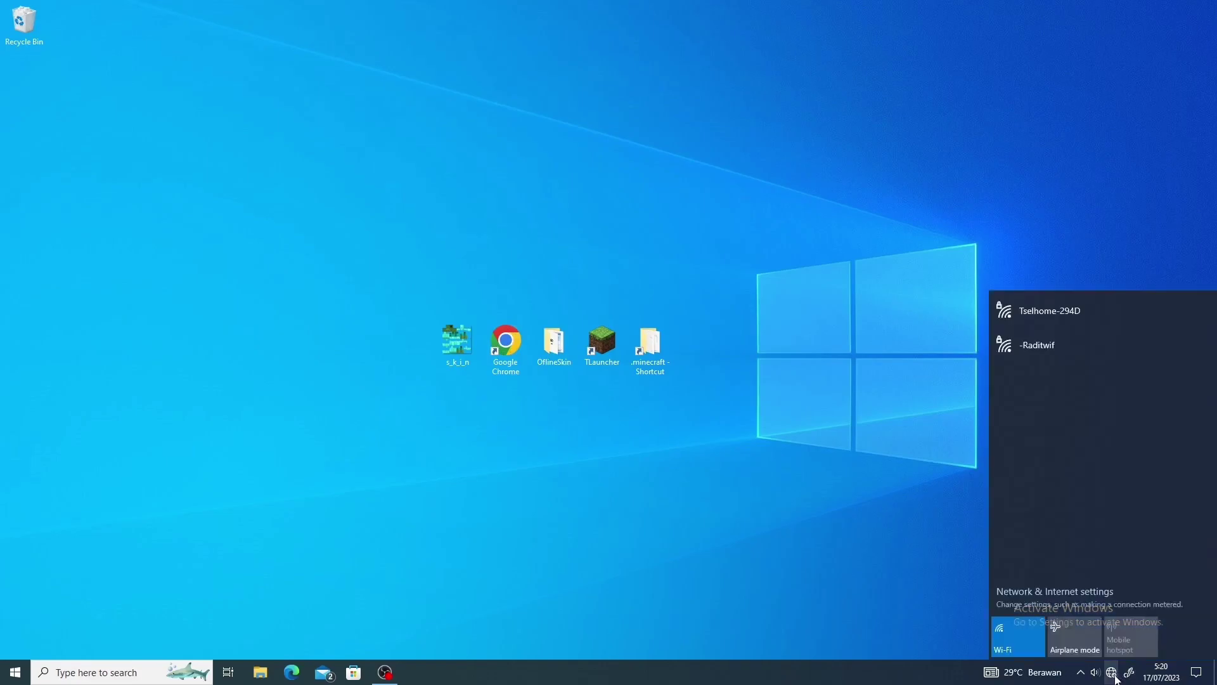
pyautogui.click(1008, 320)
pyautogui.click(1164, 371)
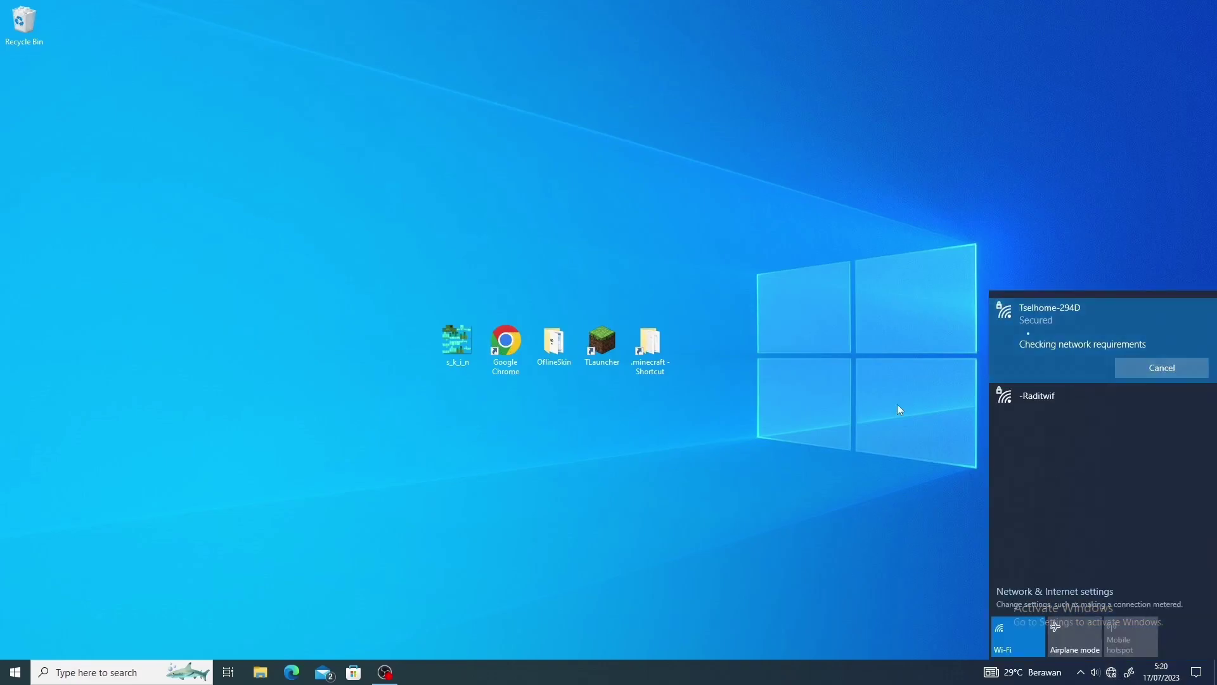
pyautogui.click(579, 466)
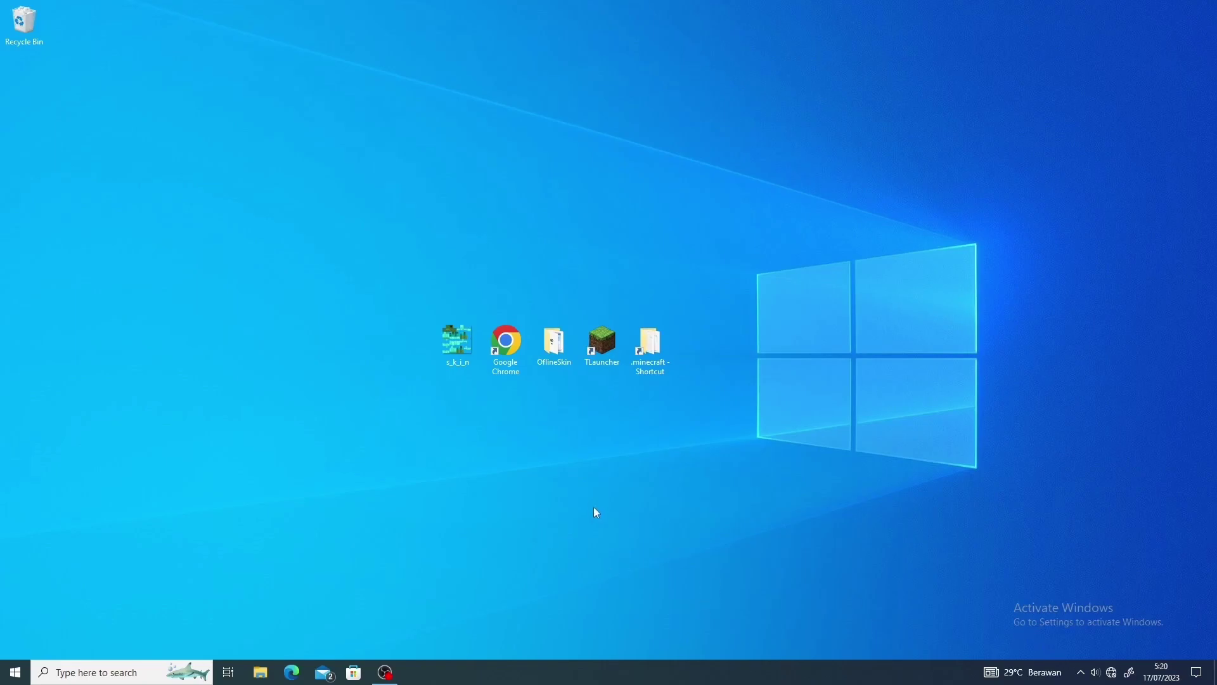
# In Google Chrome, search for "skin minecraft" and open the Nova Skin "minecraft skins" result.
pyautogui.doubleClick(504, 346)
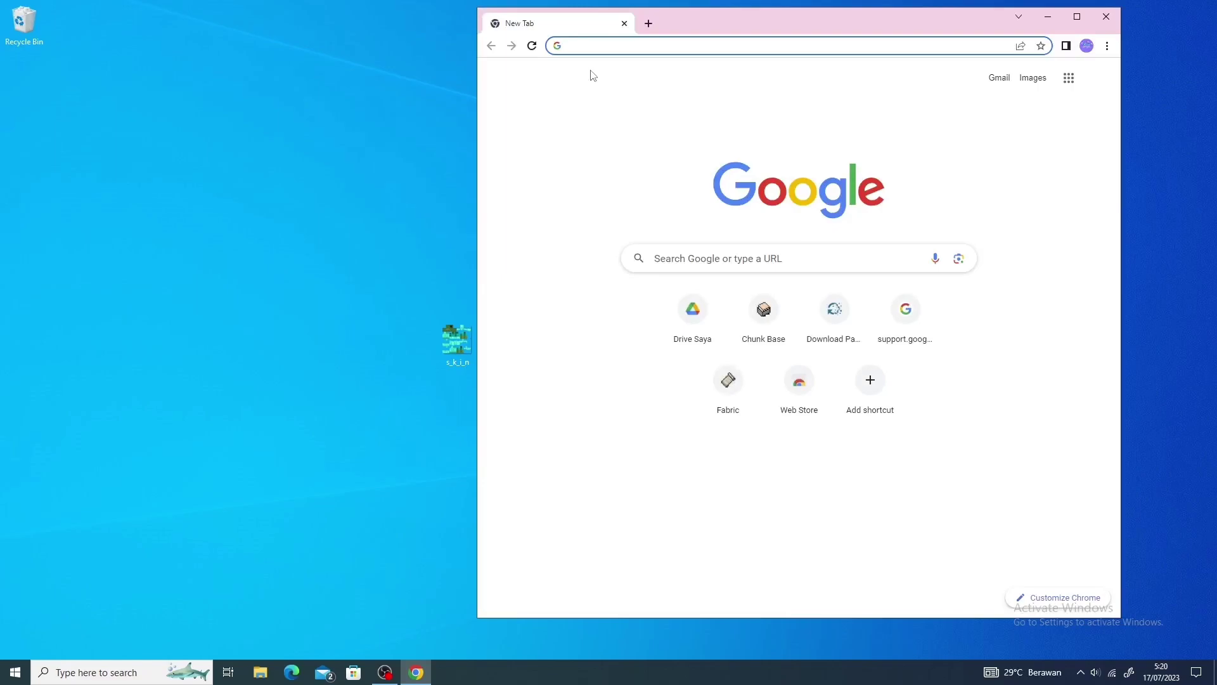
pyautogui.write('s')
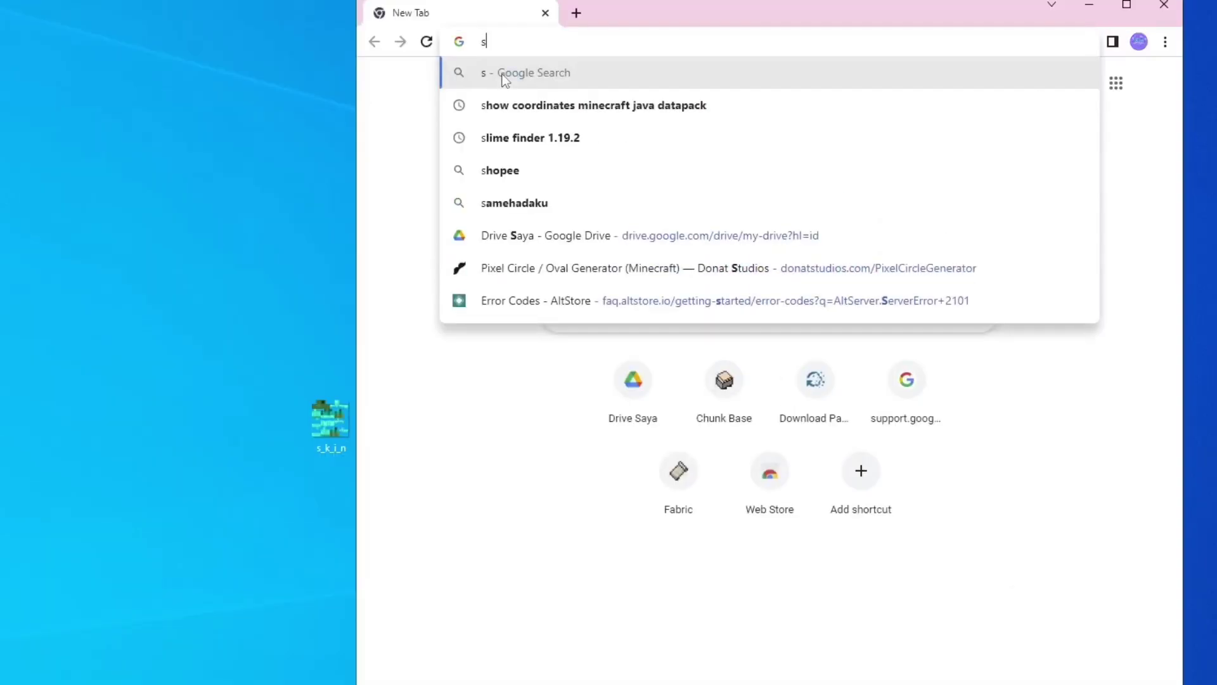
pyautogui.write('kin')
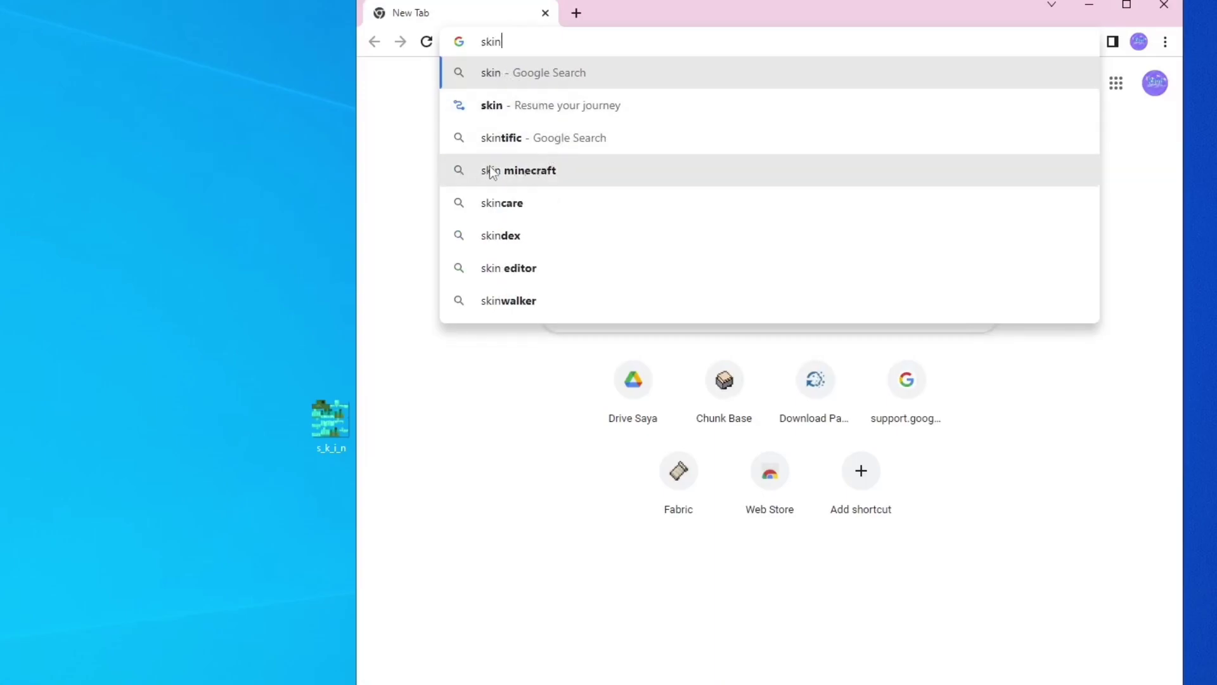
pyautogui.click(538, 176)
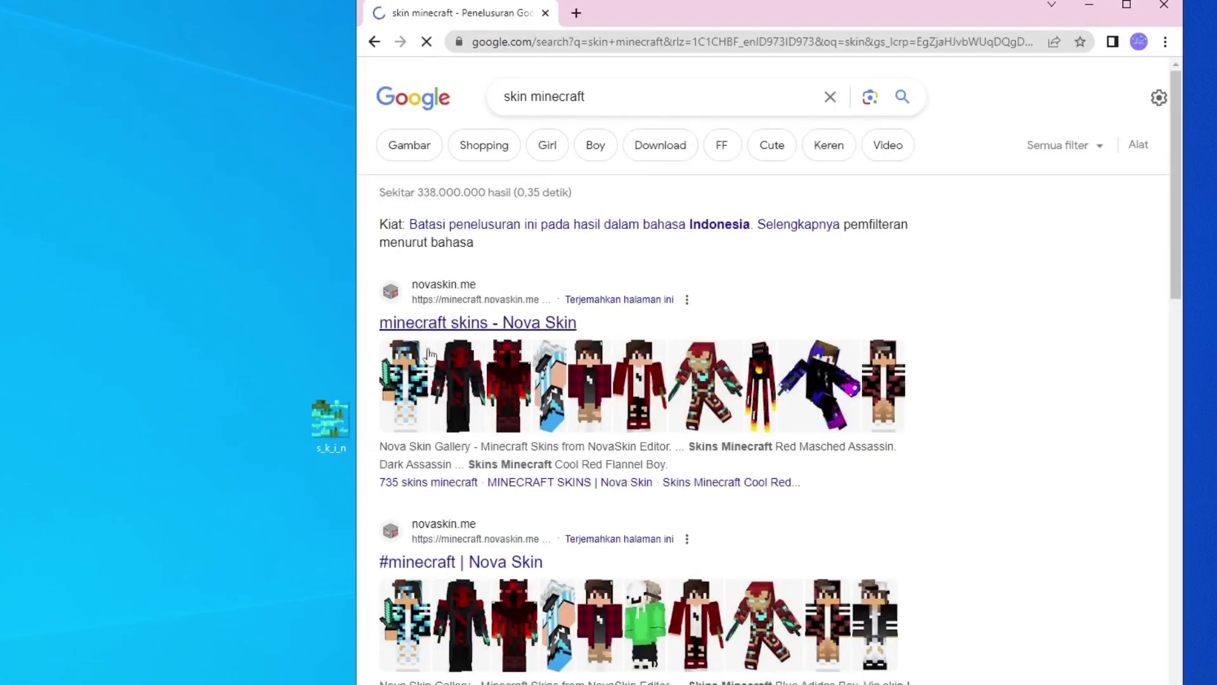
pyautogui.click(511, 326)
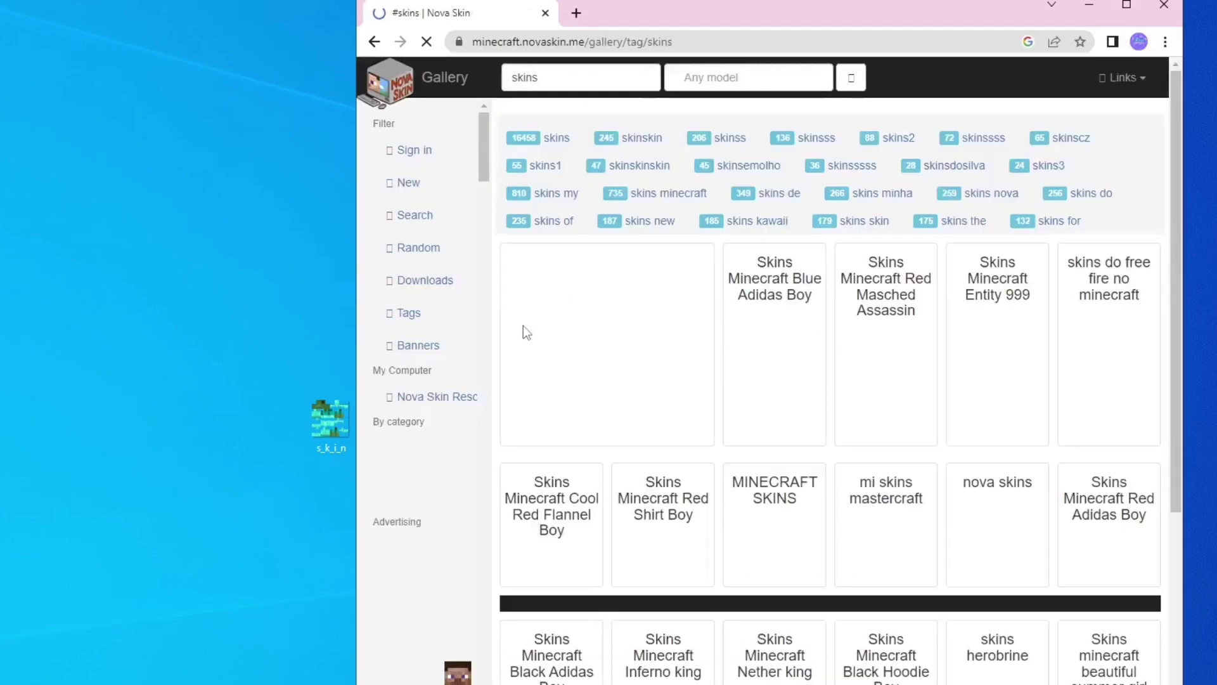
# Look through the character skins offered in the Nova Skin gallery.
pyautogui.scroll(-10, 679, 416)
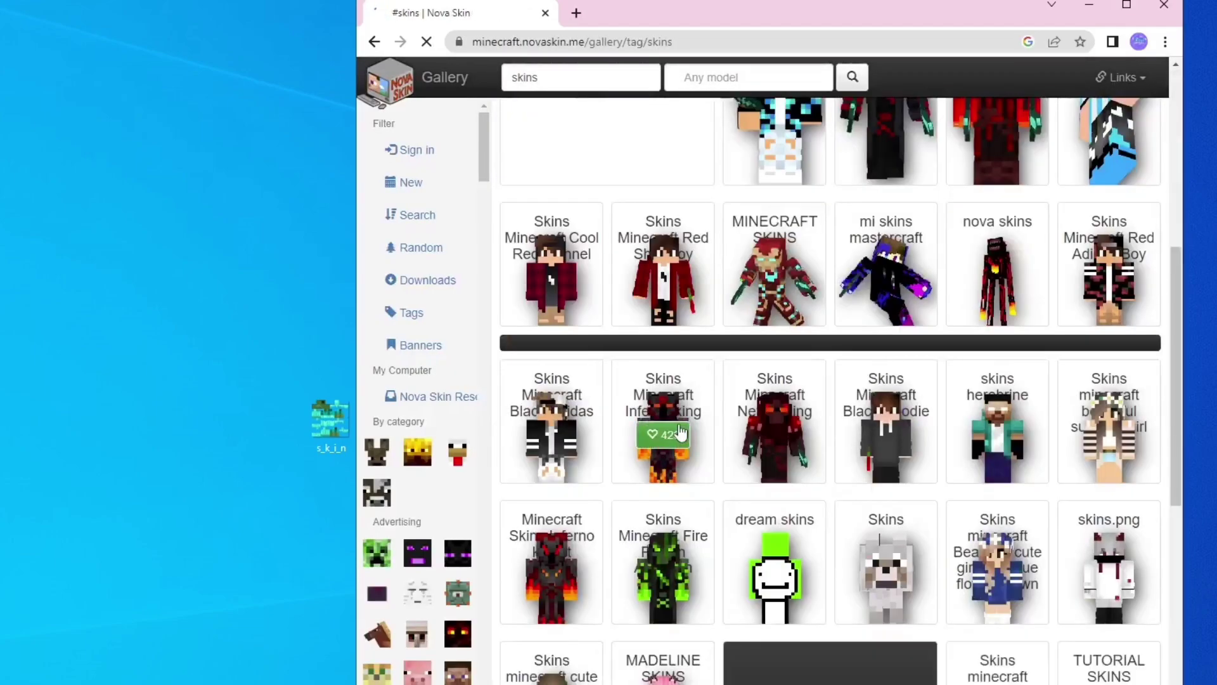
pyautogui.scroll(3, 994, 525)
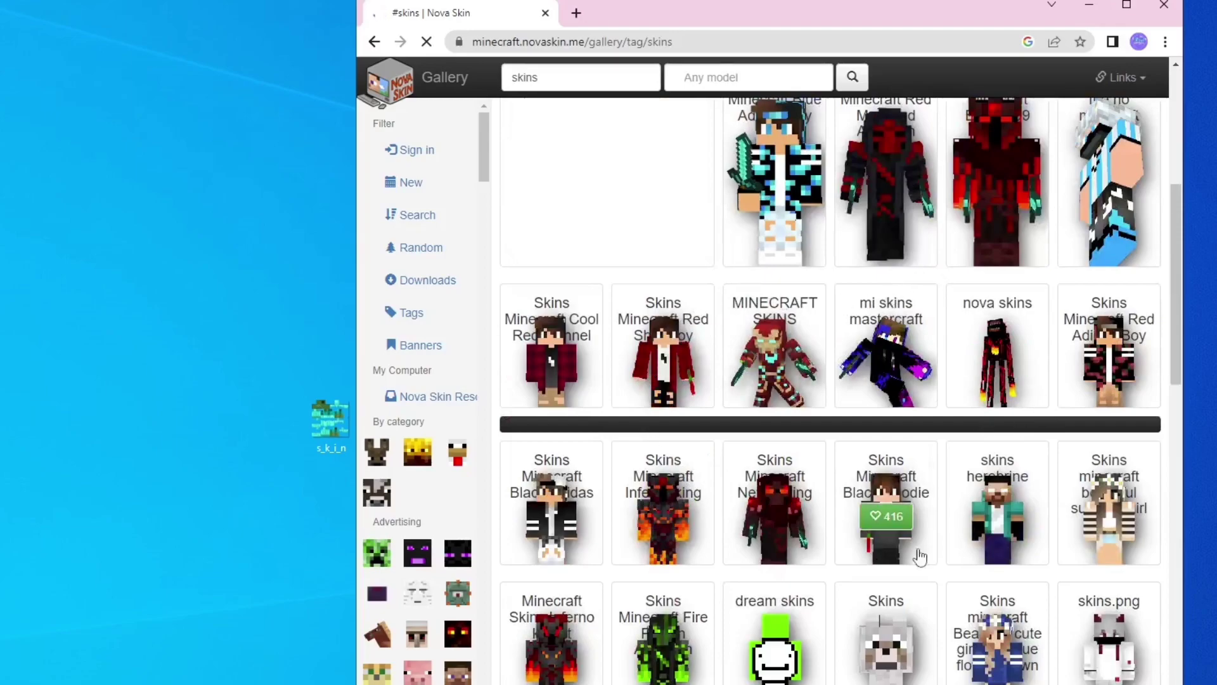
pyautogui.scroll(-3, 1016, 398)
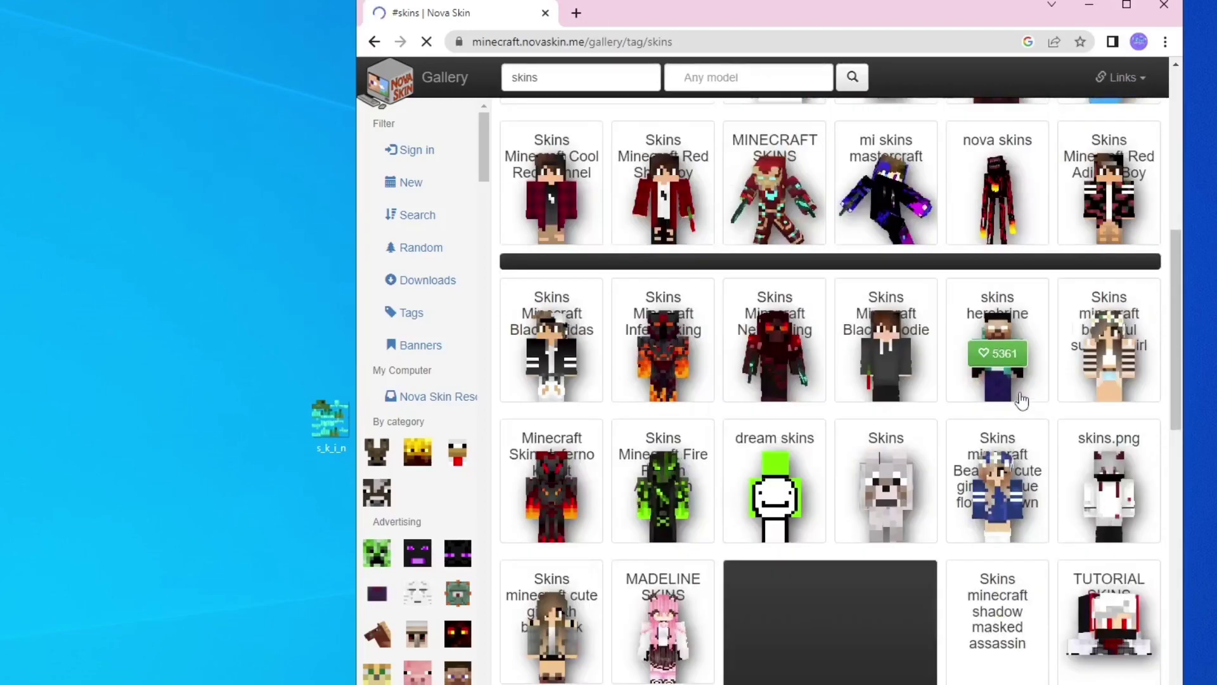
pyautogui.scroll(-3, 727, 511)
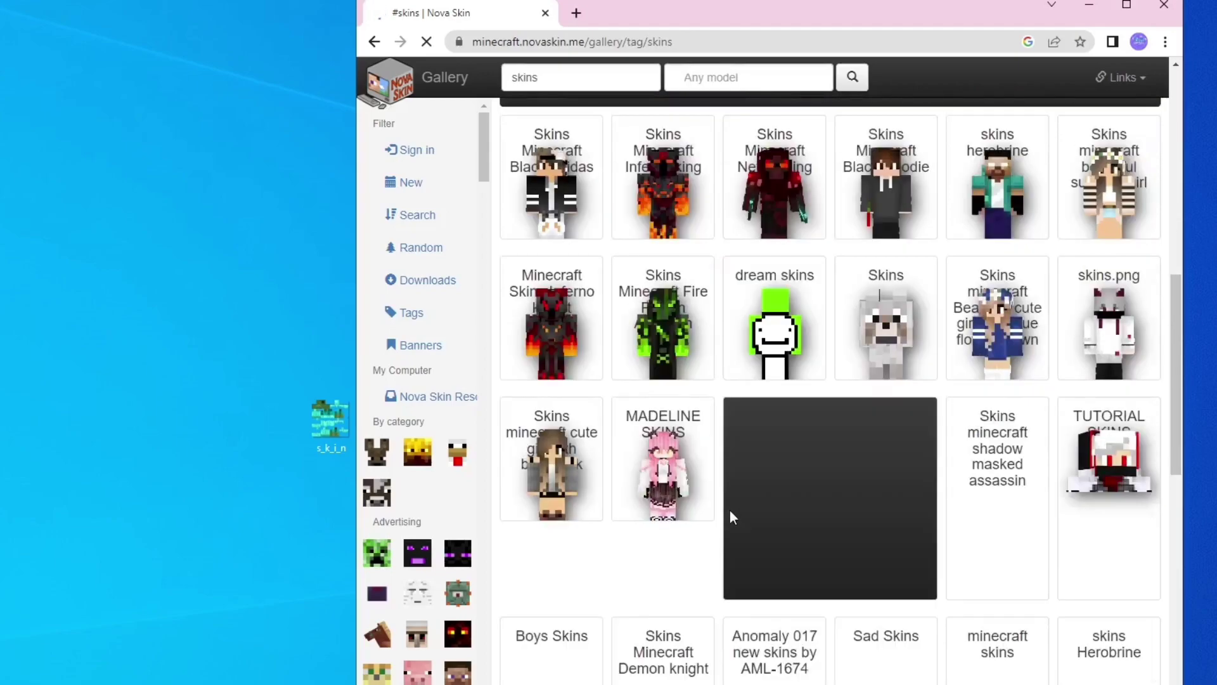
pyautogui.scroll(-5, 728, 510)
pyautogui.scroll(12, 894, 504)
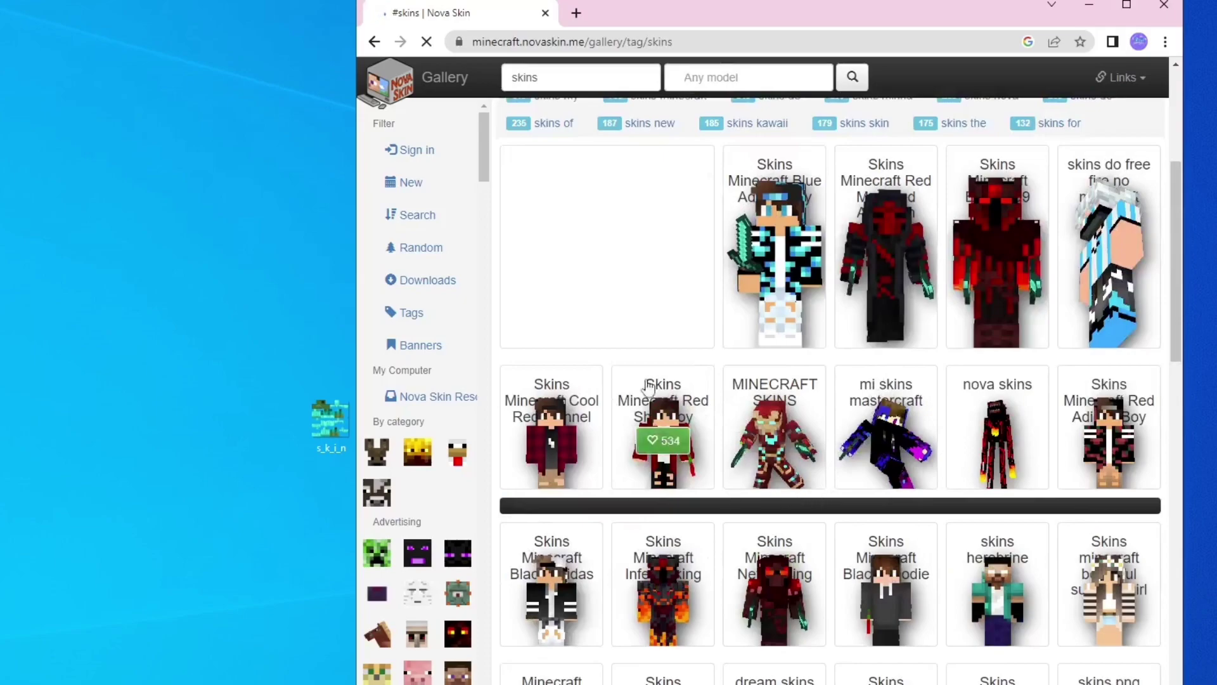
# Search the Nova Skin gallery for "frost".
pyautogui.click(571, 81)
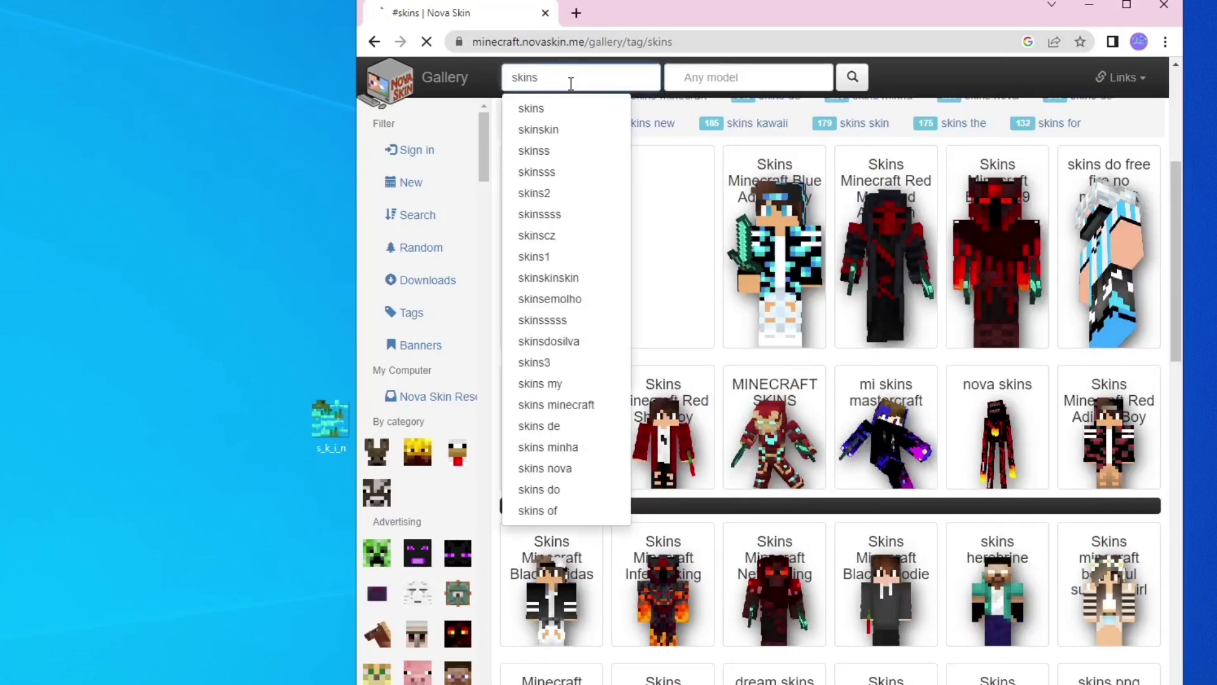
pyautogui.write('fr')
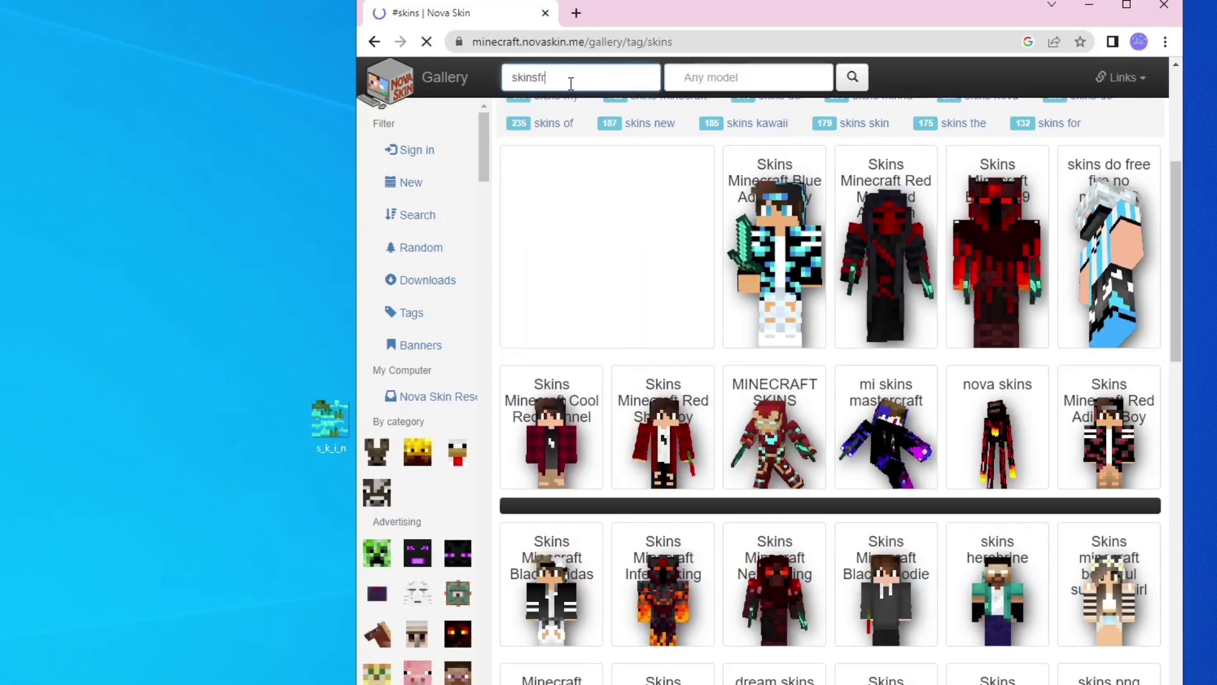
pyautogui.press('BackSpace')
pyautogui.press('BackSpace')
pyautogui.press('BackSpace')
pyautogui.press('BackSpace')
pyautogui.press('BackSpace')
pyautogui.press('BackSpace')
pyautogui.write('frost')
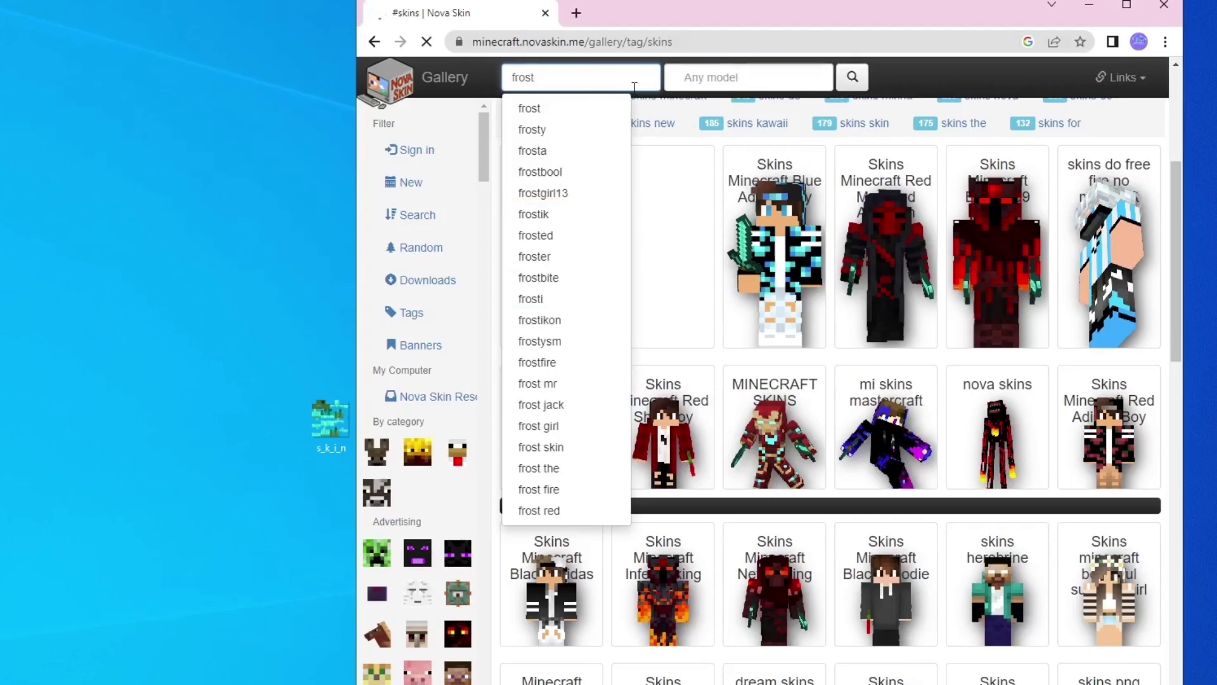
pyautogui.press('Return')
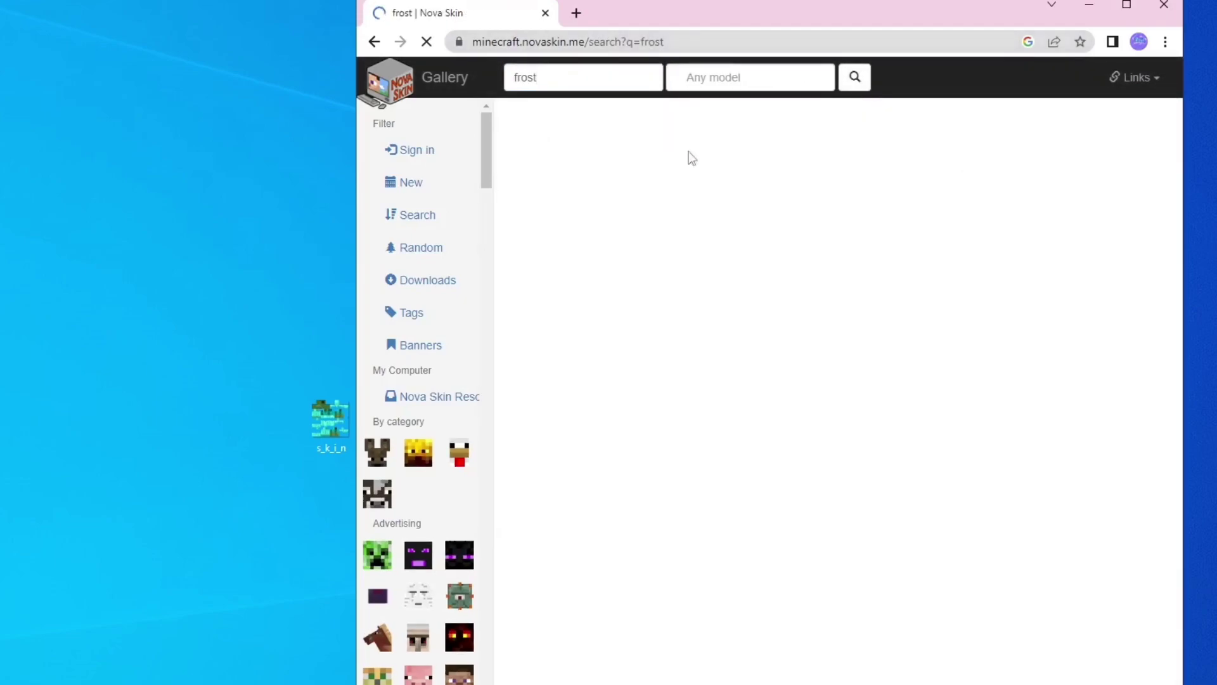
# Download the Frost Diamond YouTuber Minecraft skin from the search results and dismiss the ad.
pyautogui.scroll(-5, 852, 488)
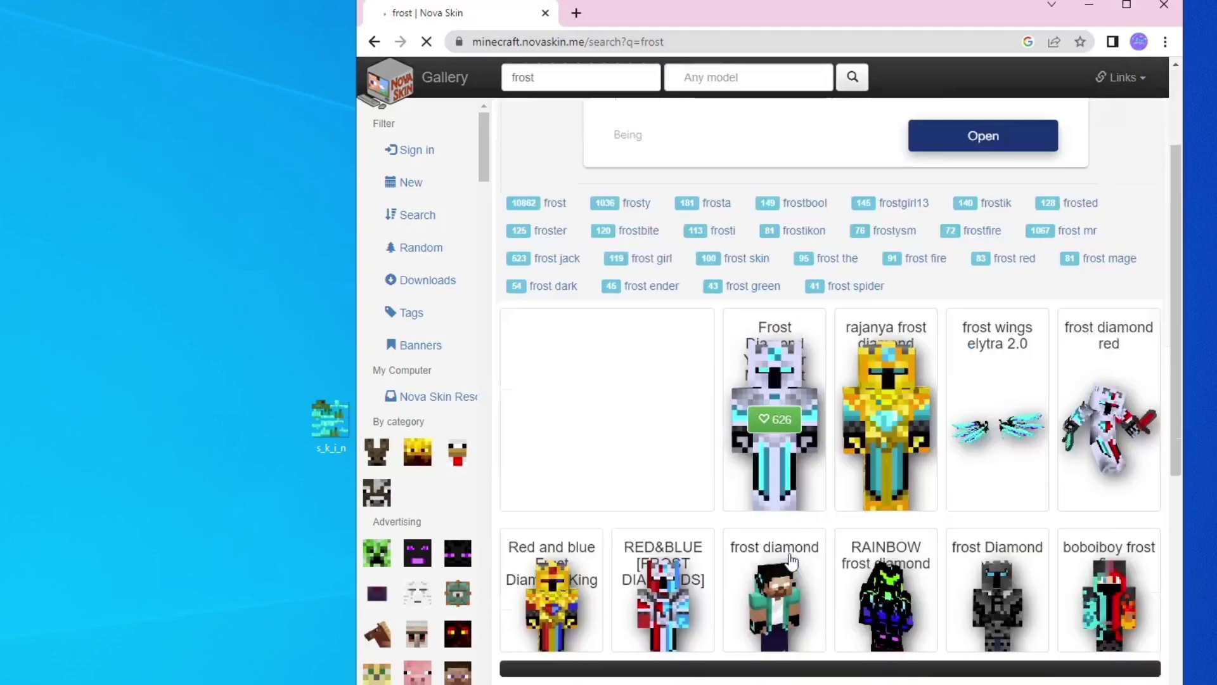
pyautogui.click(786, 267)
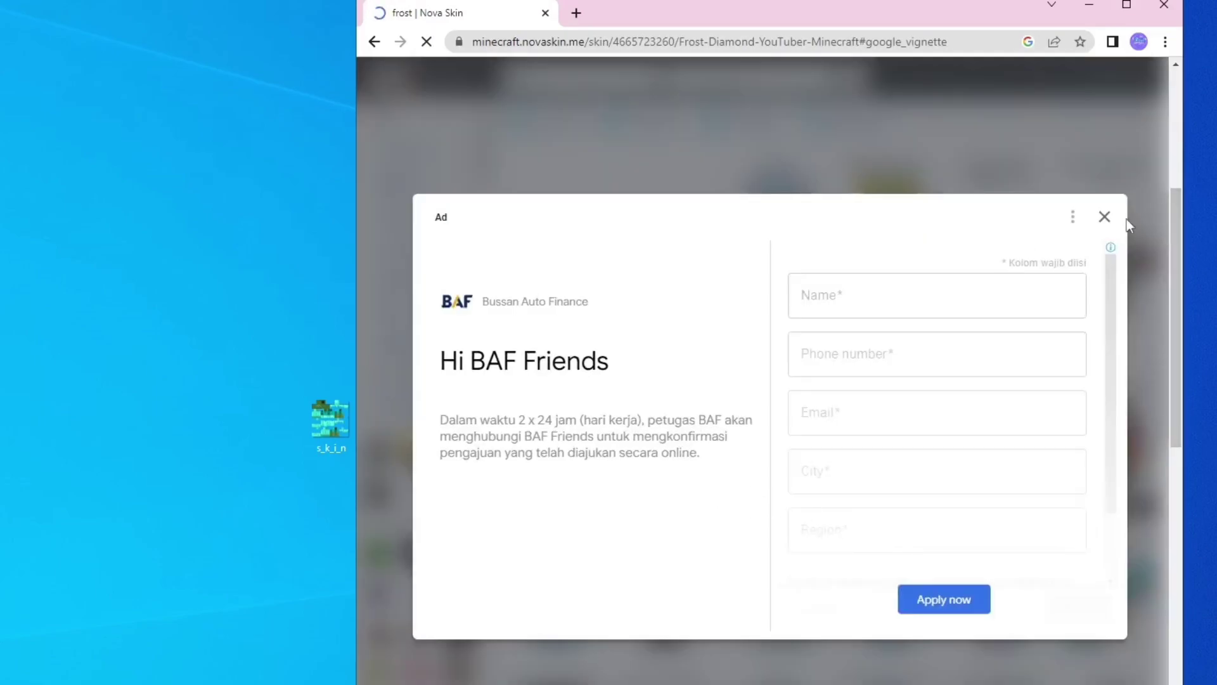
pyautogui.click(1104, 219)
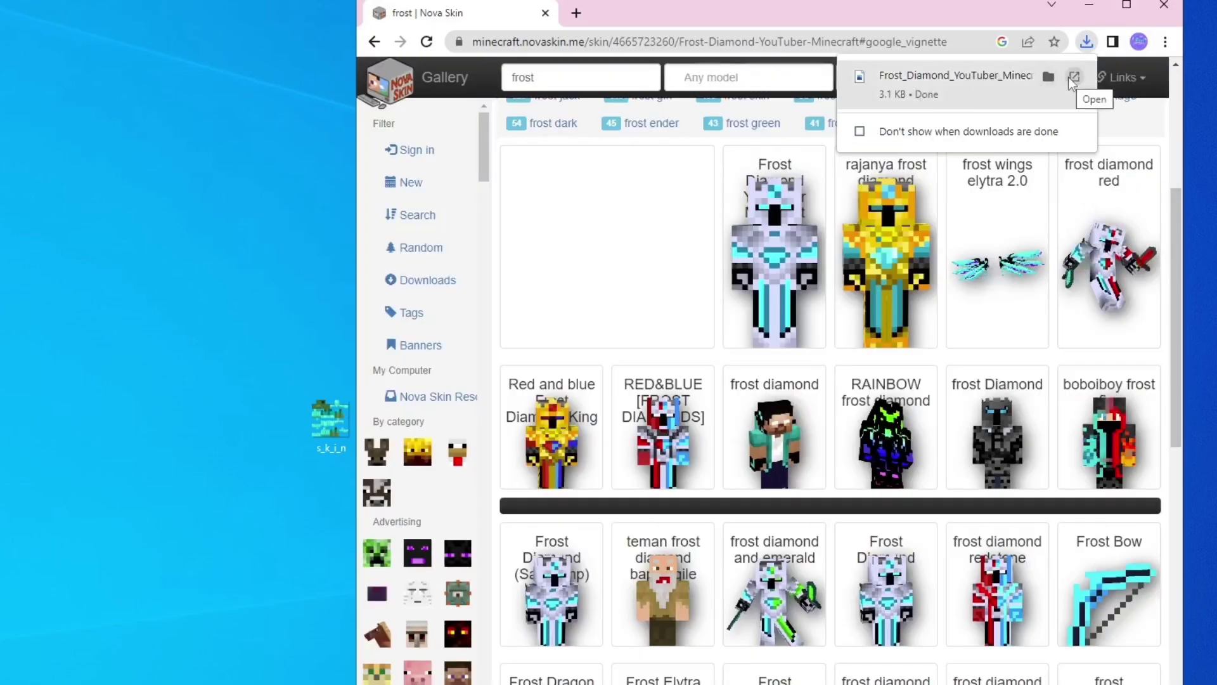
# Move the downloaded Frost Diamond skin file from its folder to the desktop beside s_k_i_n, closing the open windows.
pyautogui.click(1050, 80)
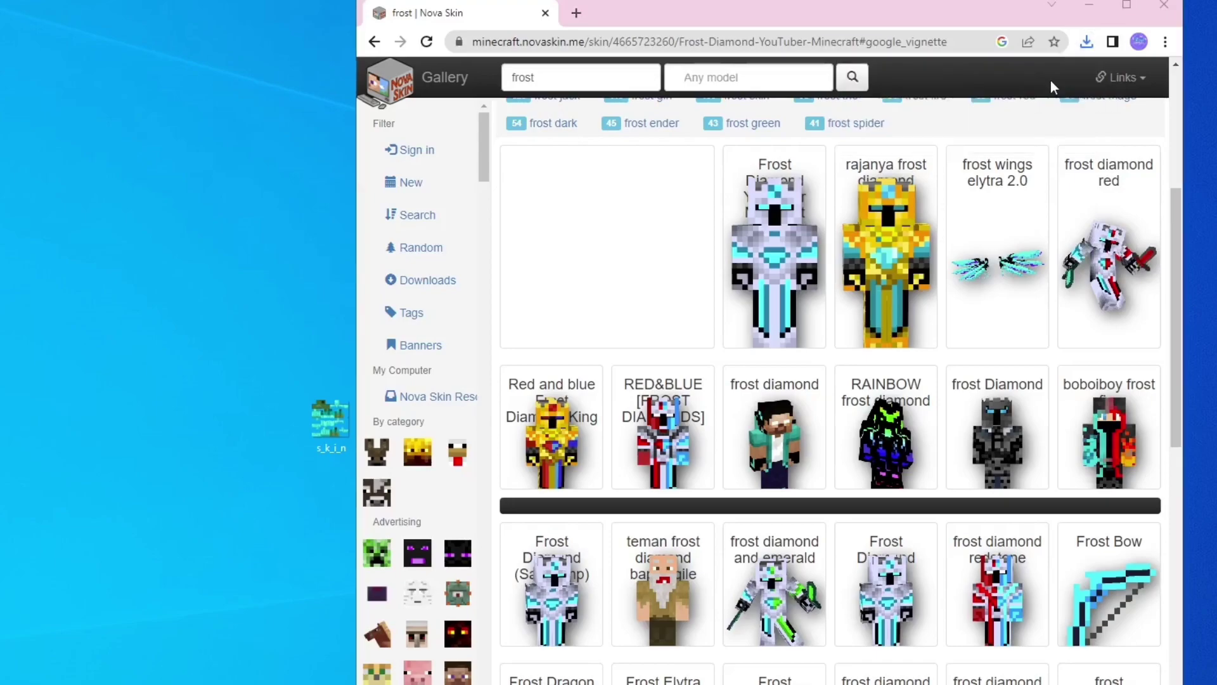
pyautogui.moveTo(843, 253); pyautogui.dragTo(163, 299)
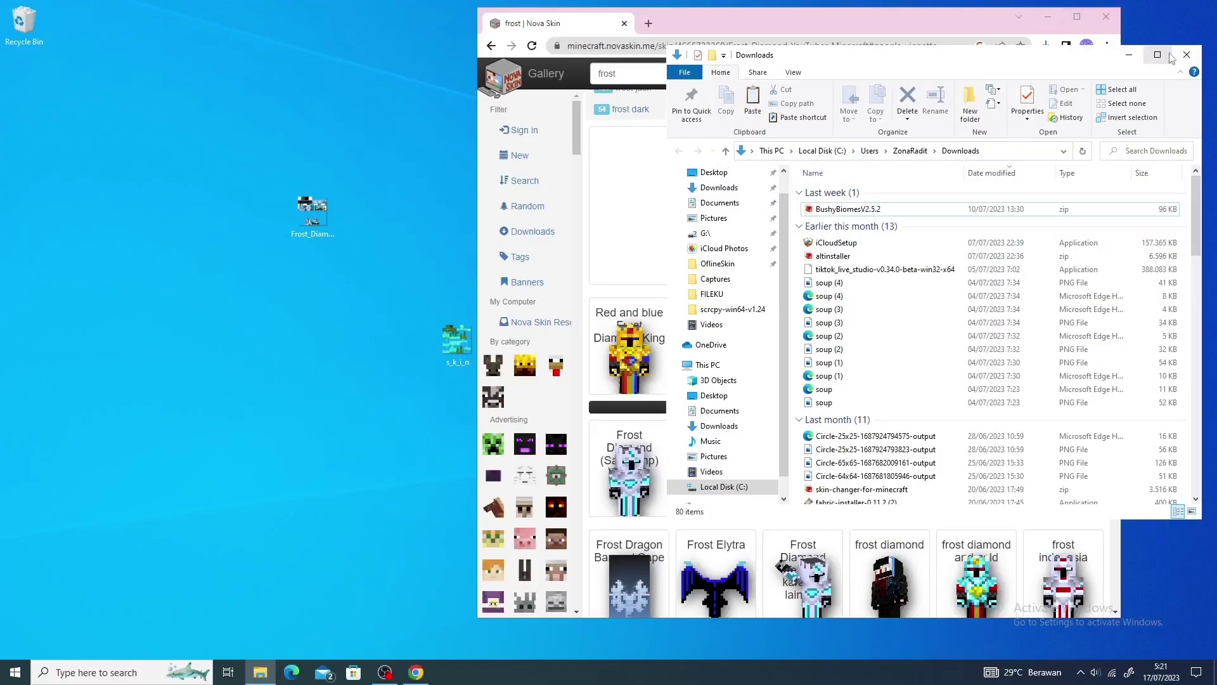
pyautogui.click(1214, 56)
pyautogui.click(1164, 5)
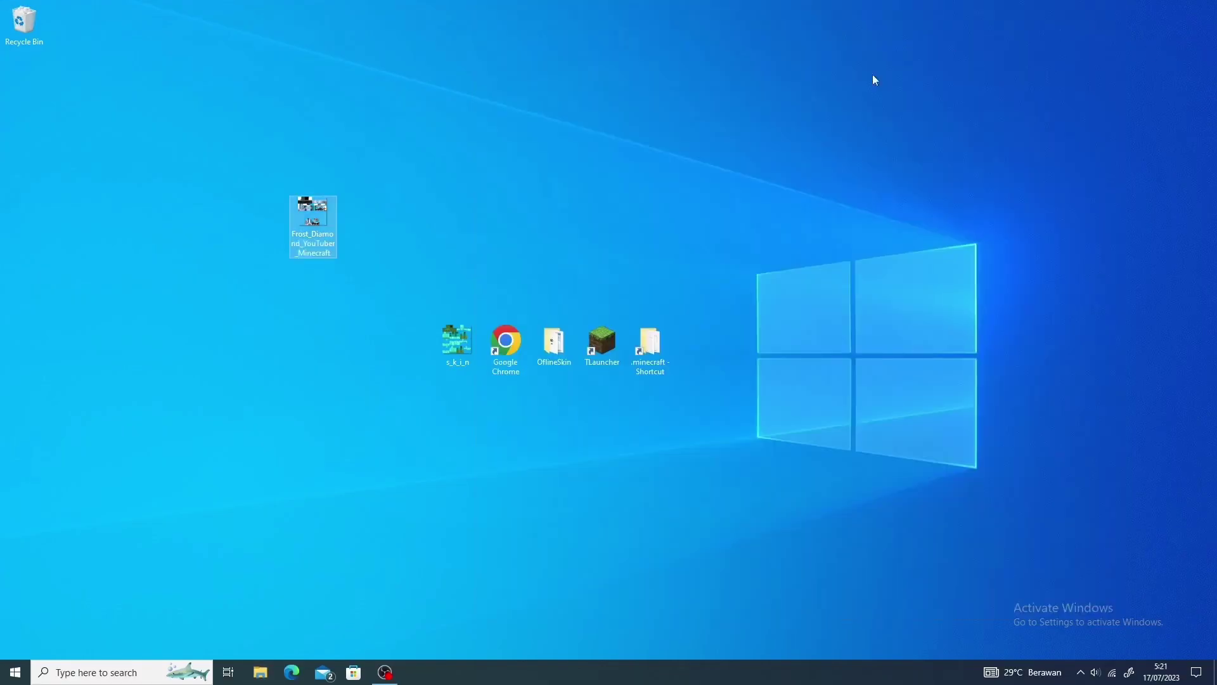
pyautogui.moveTo(313, 221); pyautogui.dragTo(394, 350)
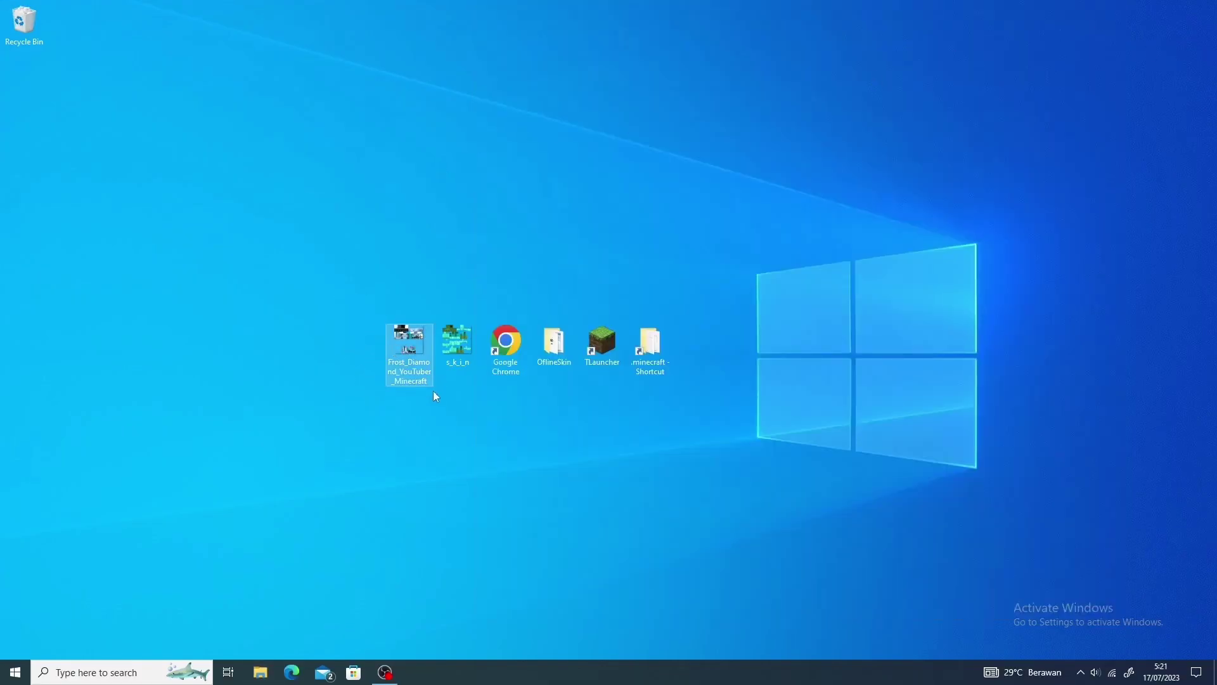
# View the Frost_Diamond_YouTuber_Minecraft skin image enlarged, then close it.
pyautogui.moveTo(394, 416); pyautogui.dragTo(383, 289)
pyautogui.doubleClick(421, 361)
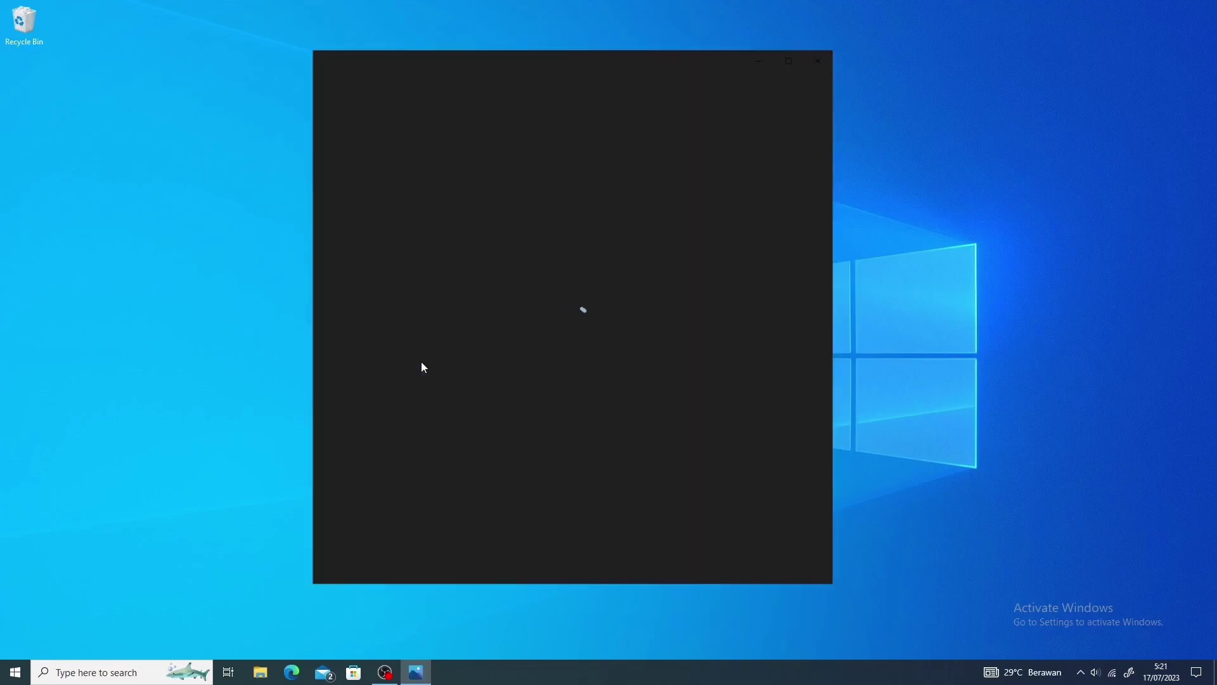
pyautogui.scroll(4, 557, 368)
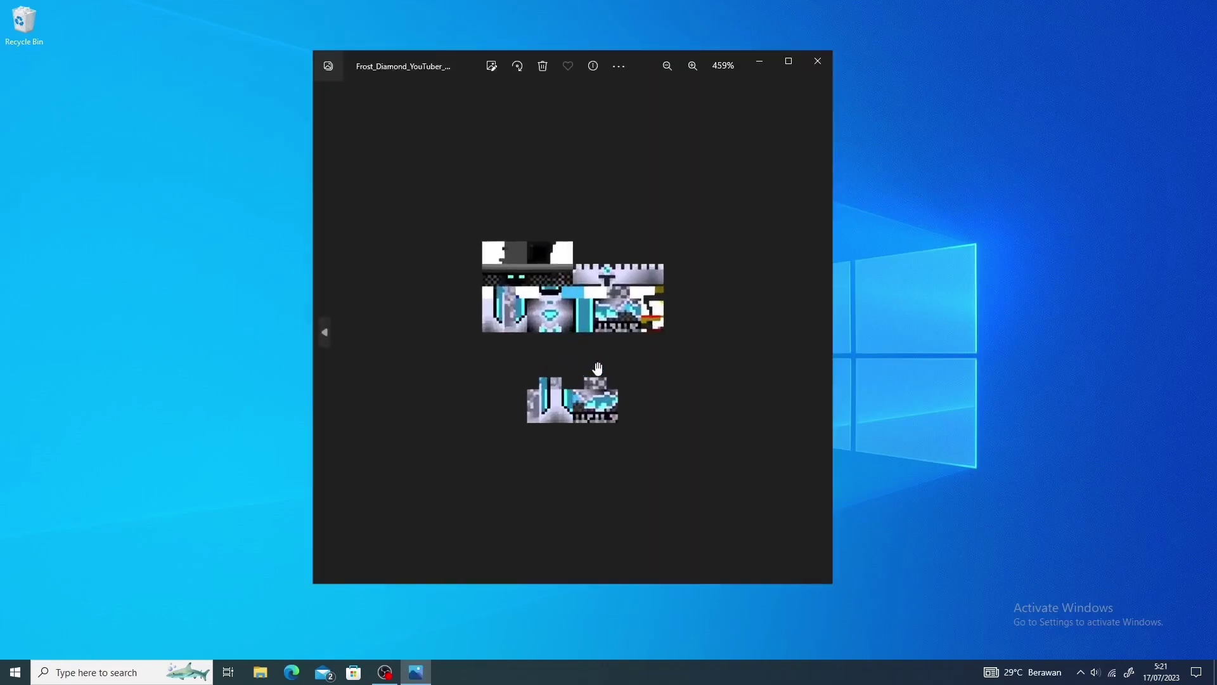
pyautogui.scroll(3, 542, 379)
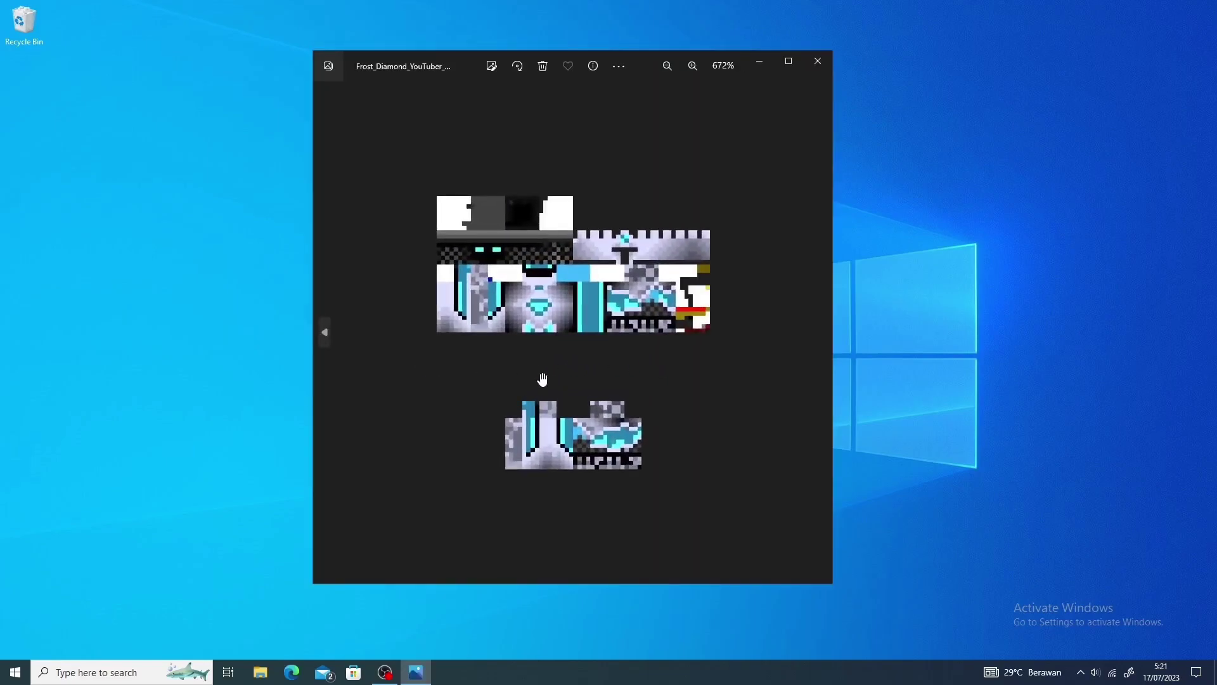
pyautogui.click(817, 60)
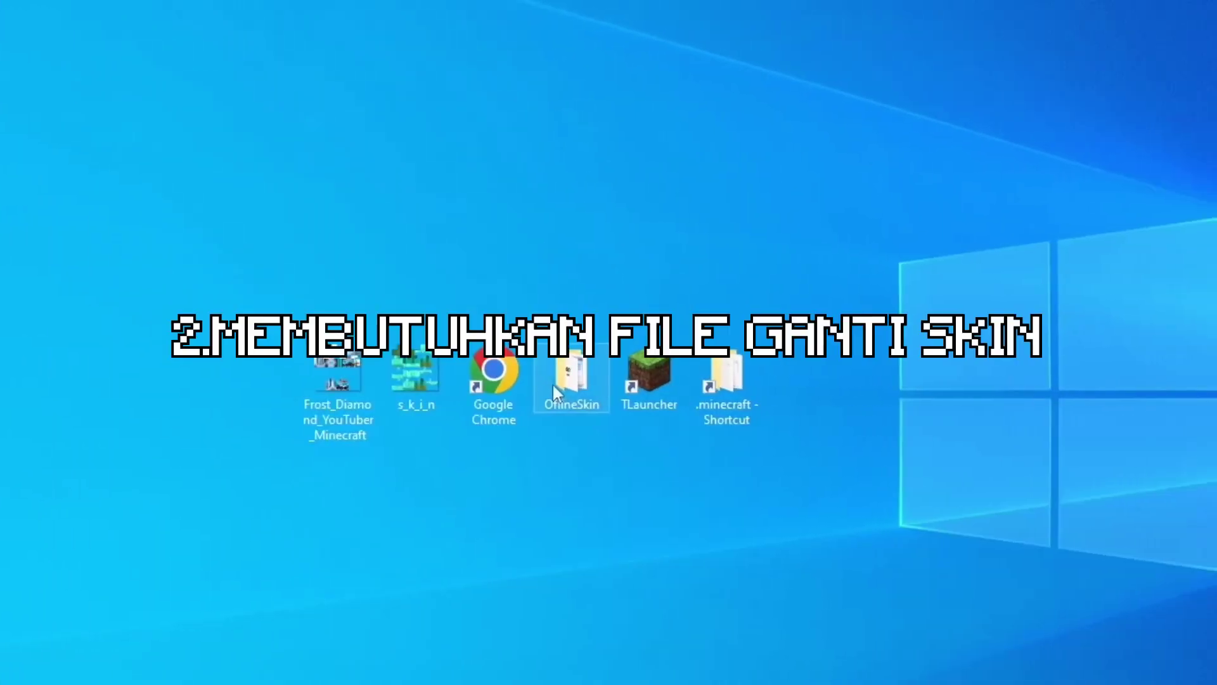
# Move the OflineSkin folder out of the row of desktop icons to a free spot above it.
pyautogui.moveTo(553, 343); pyautogui.dragTo(397, 255)
pyautogui.moveTo(318, 232); pyautogui.dragTo(439, 90)
pyautogui.moveTo(424, 406); pyautogui.dragTo(727, 380)
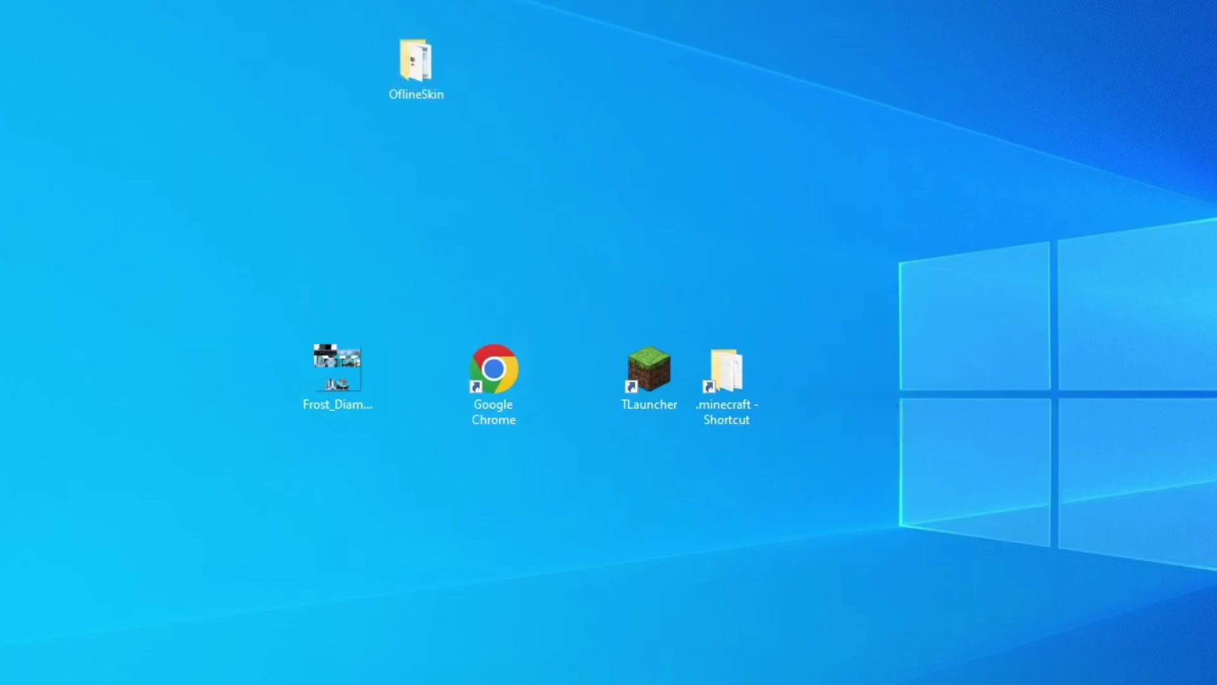
# Move the OflineSkin folder back beside the Frost_Diamond file, and open its assets/minecraft/textures/entity/player/wide folder.
pyautogui.moveTo(387, 59); pyautogui.dragTo(393, 373)
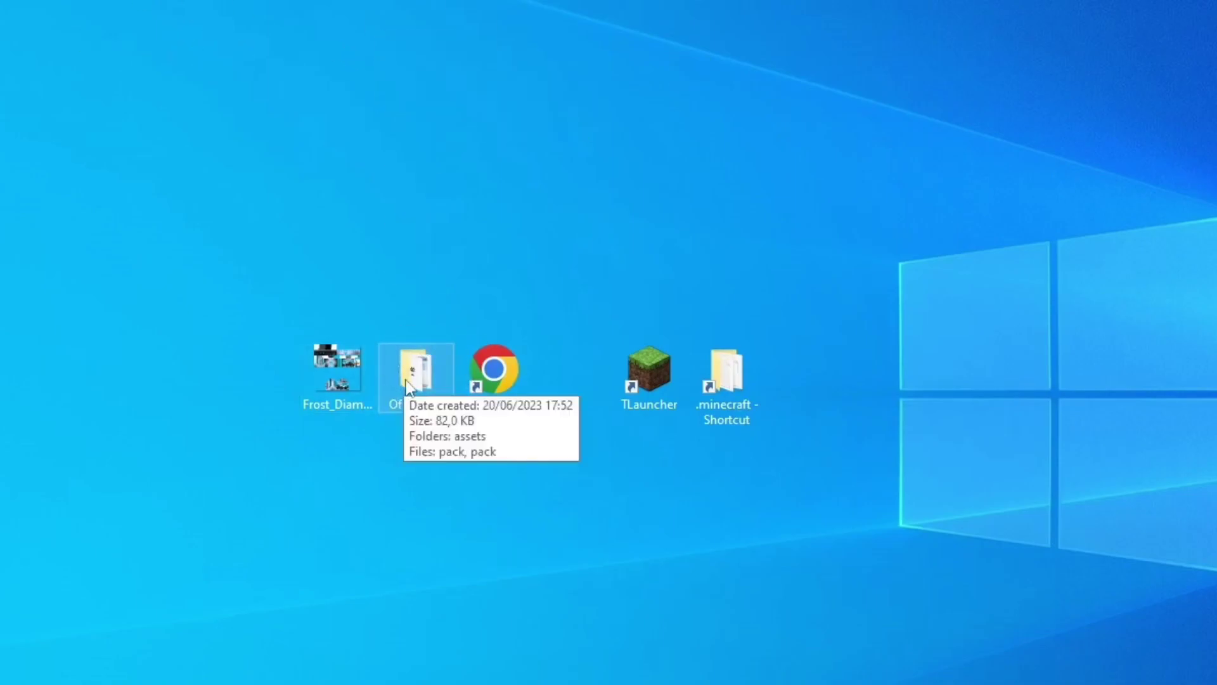
pyautogui.doubleClick(408, 388)
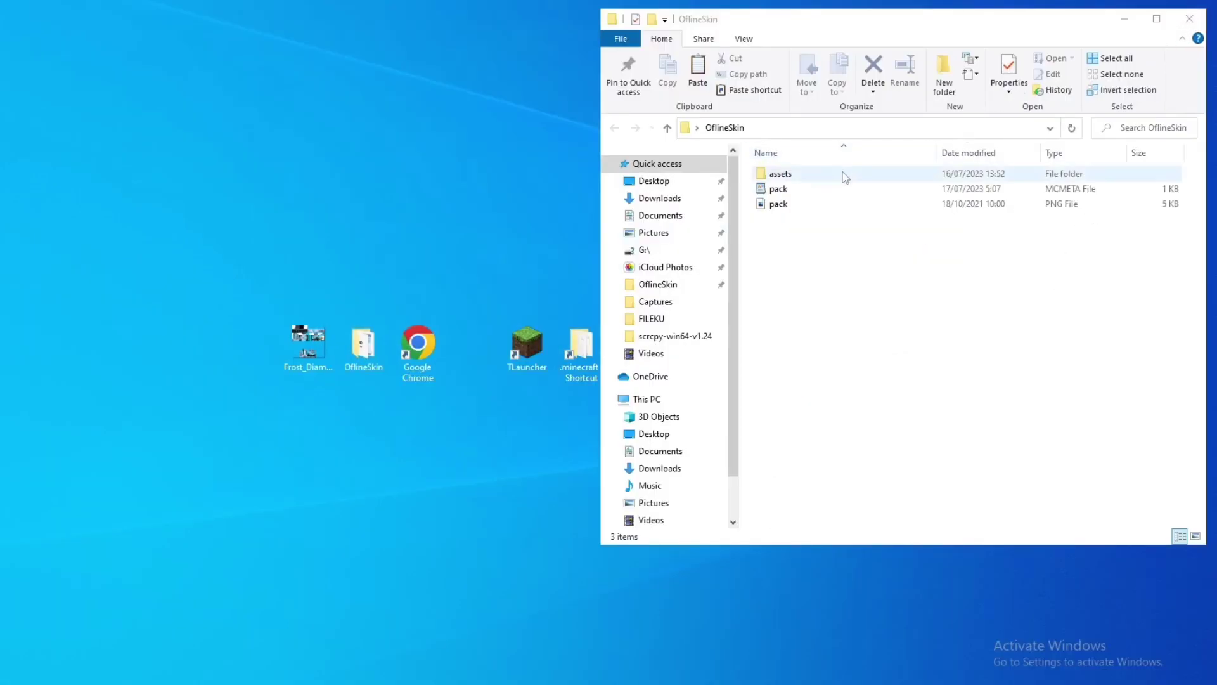
pyautogui.click(1102, 132)
pyautogui.doubleClick(845, 176)
pyautogui.doubleClick(845, 176)
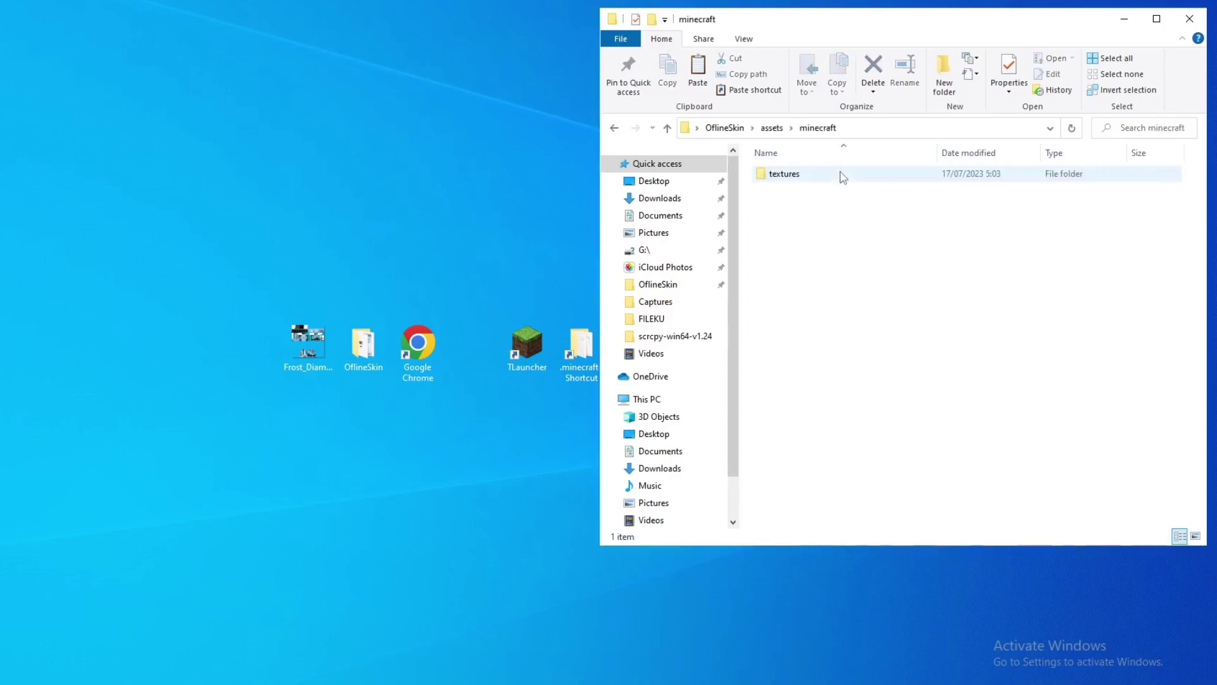
pyautogui.doubleClick(844, 176)
pyautogui.doubleClick(844, 175)
pyautogui.doubleClick(841, 175)
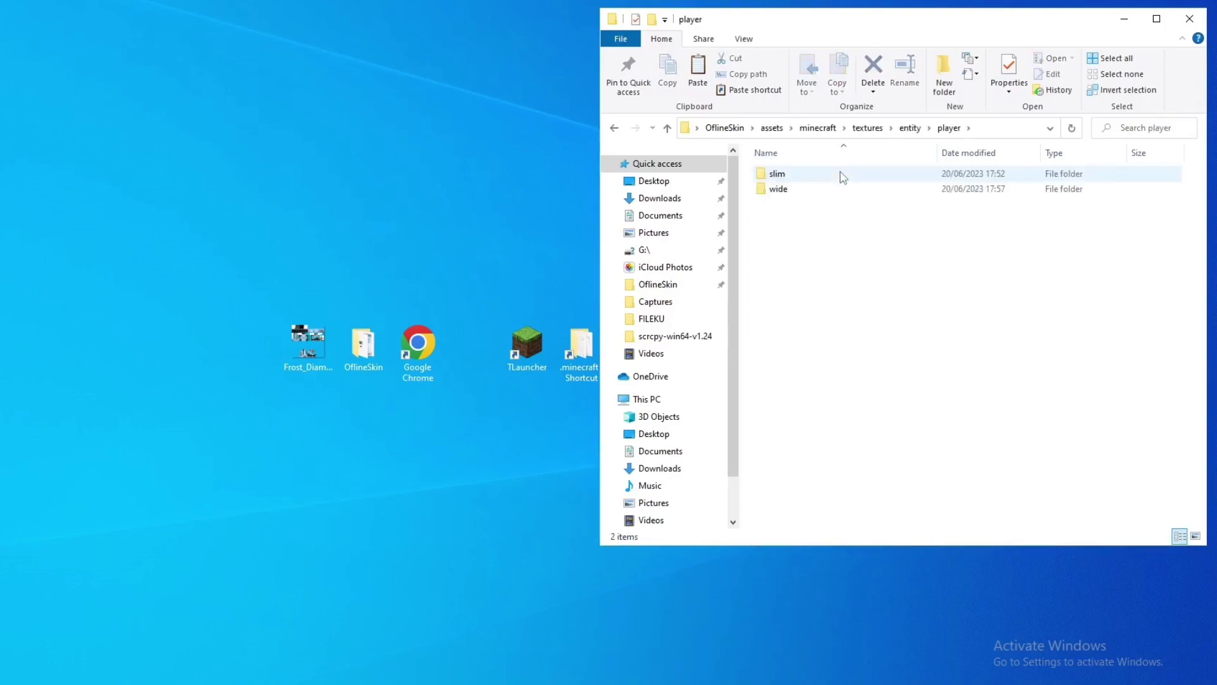
pyautogui.doubleClick(843, 189)
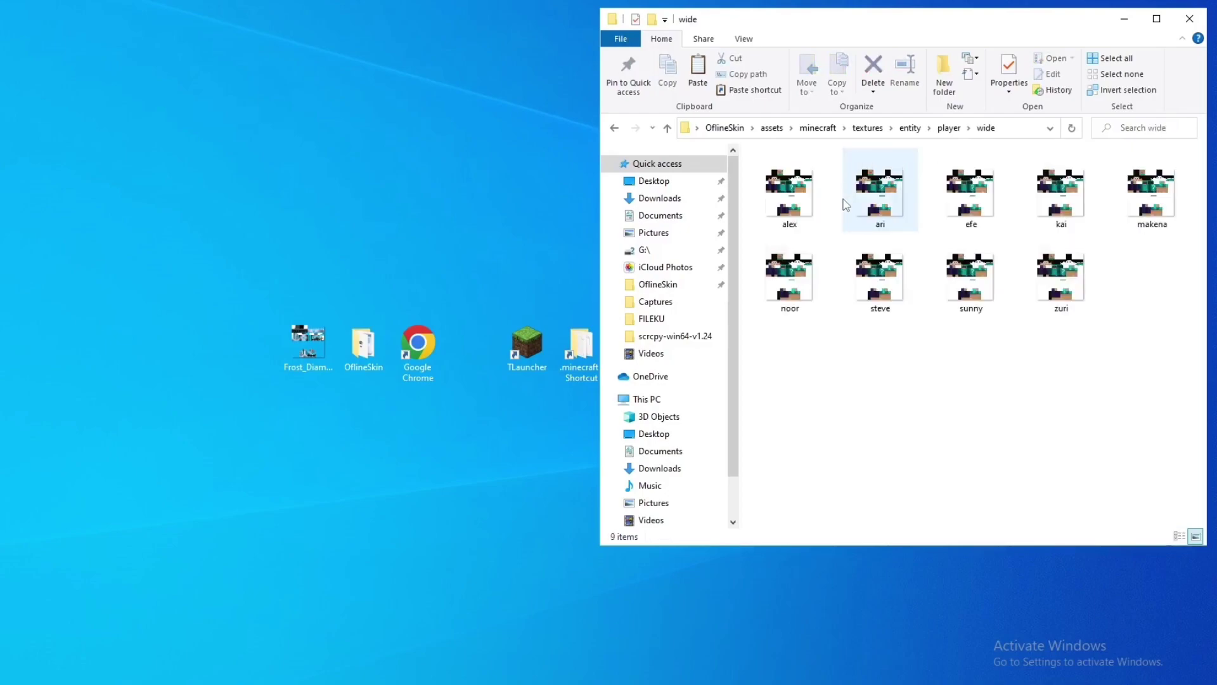
# Copy the Frost_Diamond_YouTuber_Minecraft skin from the desktop into the wide folder alongside the existing skins.
pyautogui.moveTo(1159, 388); pyautogui.dragTo(754, 158)
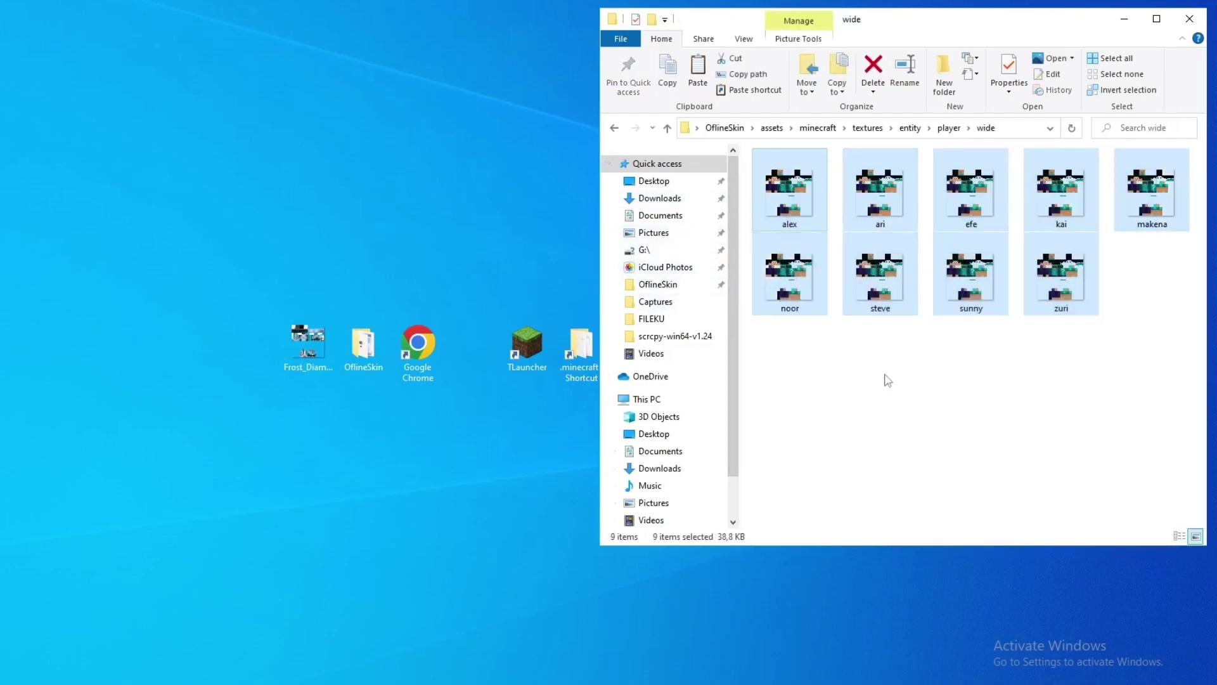
pyautogui.click(944, 411)
pyautogui.click(312, 340)
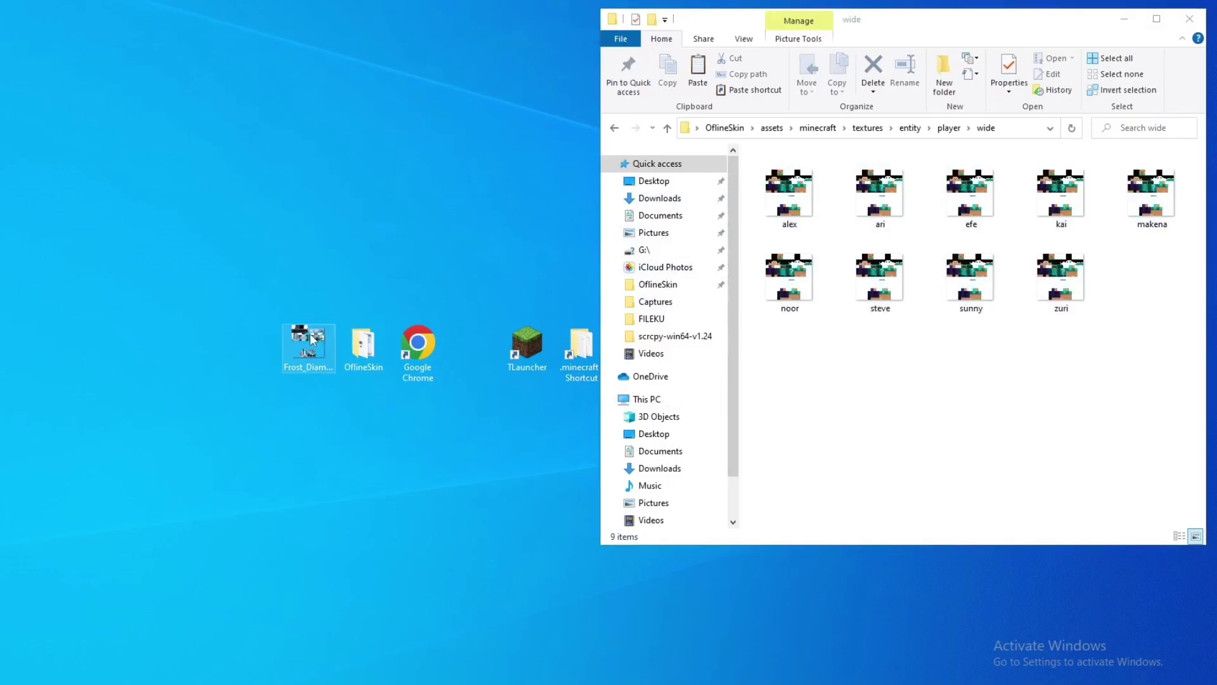
pyautogui.rightClick(311, 343)
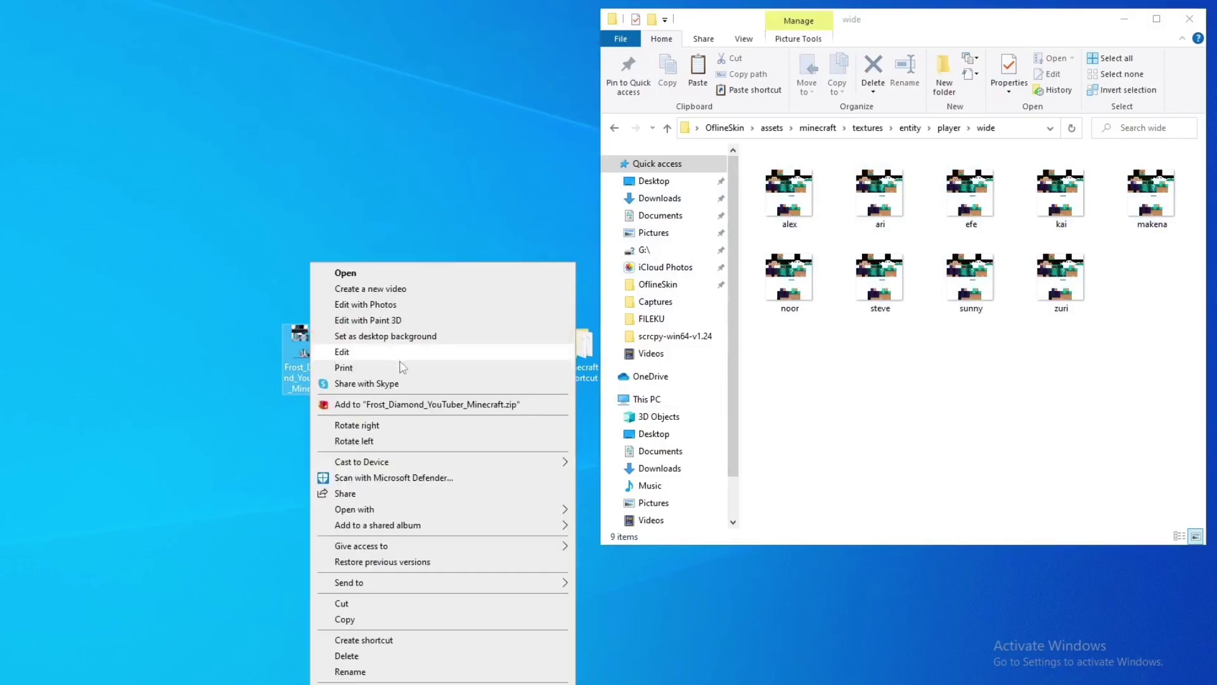
pyautogui.click(346, 618)
pyautogui.rightClick(866, 413)
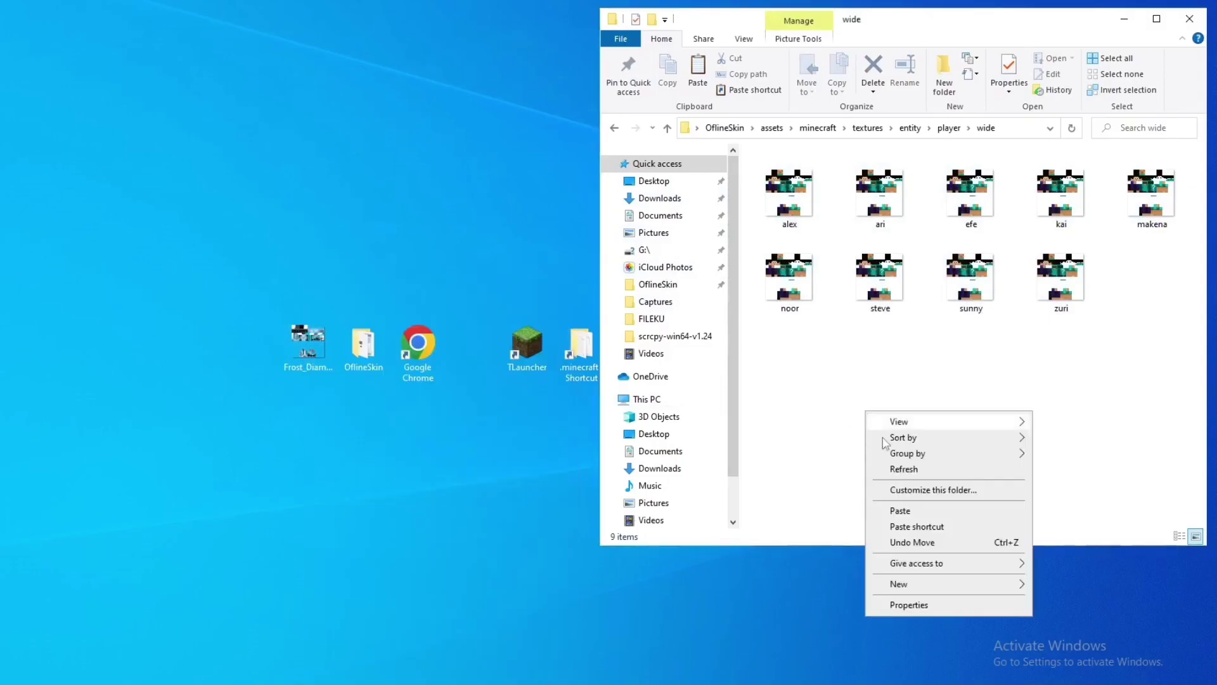
pyautogui.click(917, 512)
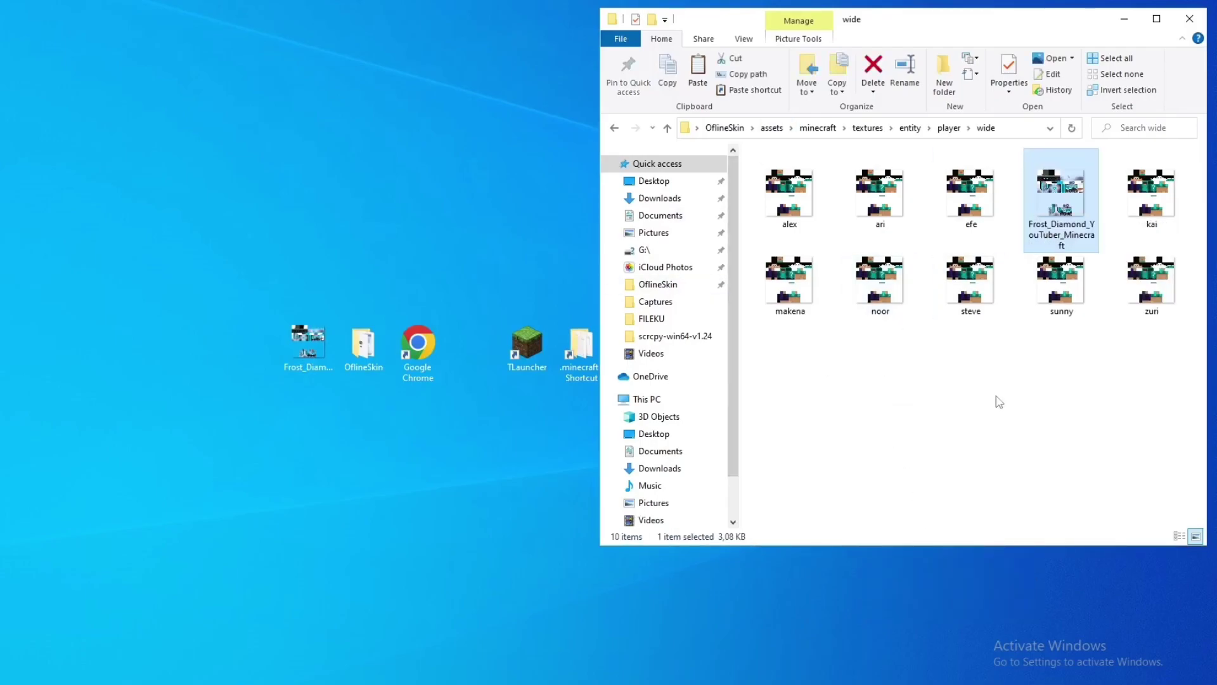
# Remove the pasted Frost_Diamond_YouTuber_Minecraft copy from the wide folder, without replacing the desktop file.
pyautogui.moveTo(1053, 204); pyautogui.dragTo(405, 197)
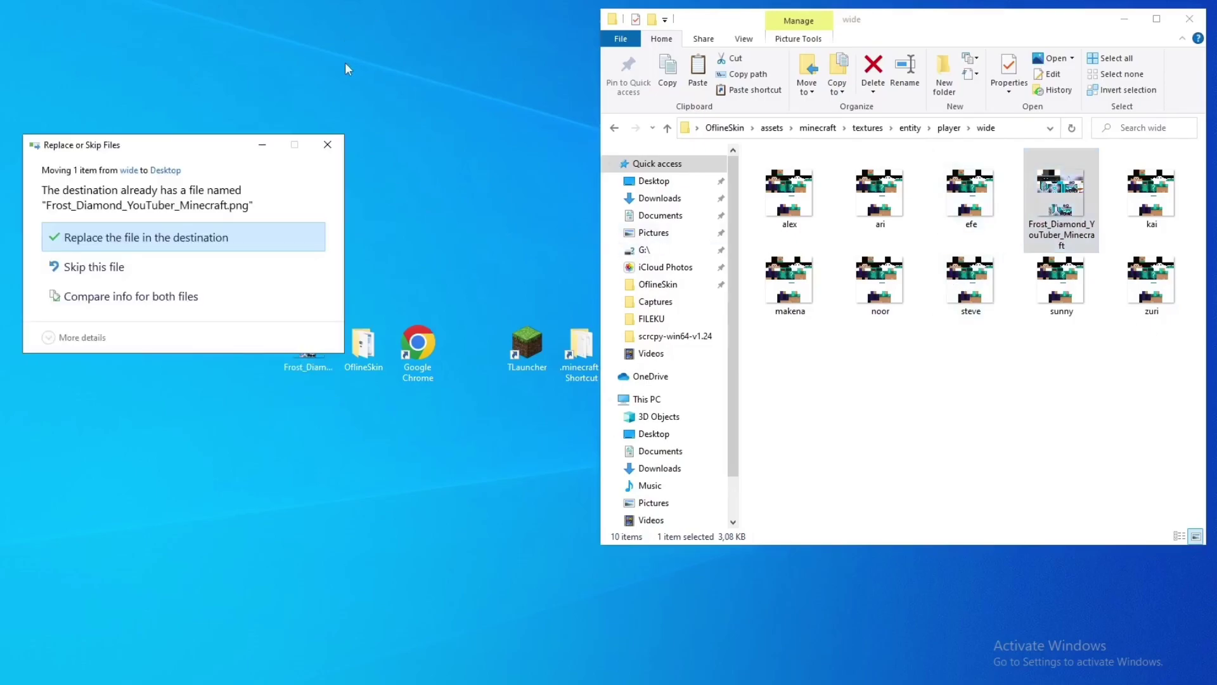
pyautogui.click(327, 145)
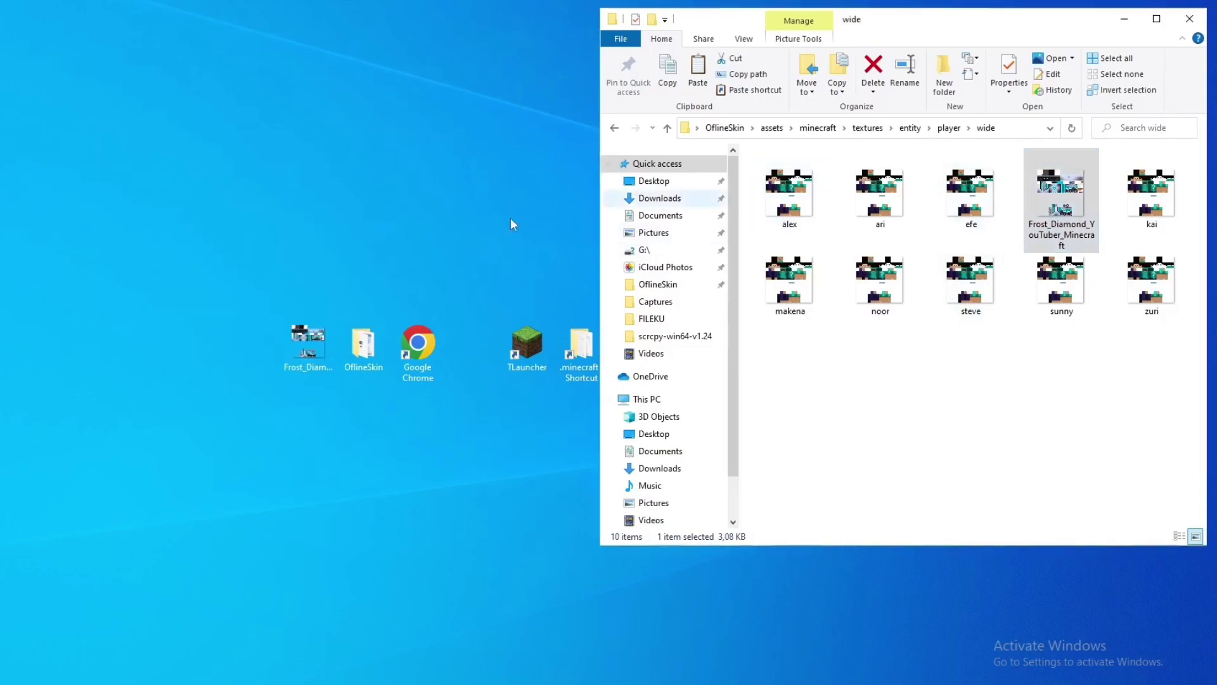
pyautogui.rightClick(1059, 212)
pyautogui.click(1033, 601)
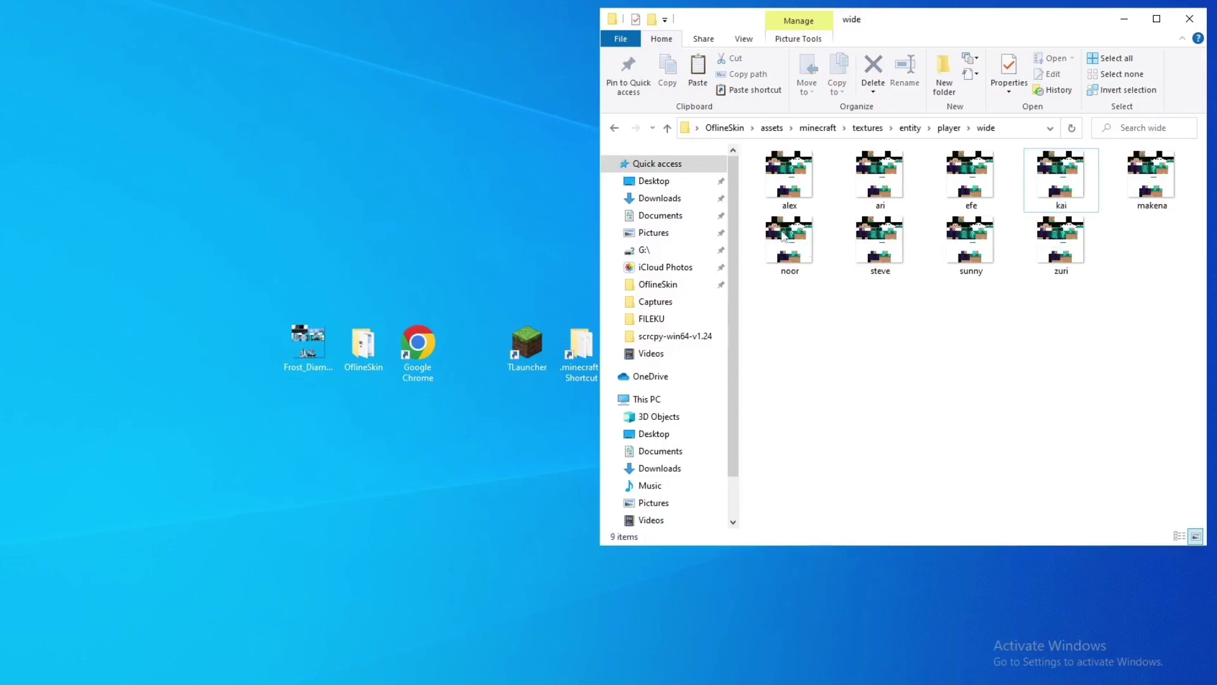
# Move all the existing skin files from wide to the desktop, and paste a copy of Frost_Diamond_YouTuber_Minecraft in their place.
pyautogui.moveTo(1160, 359); pyautogui.dragTo(129, 117)
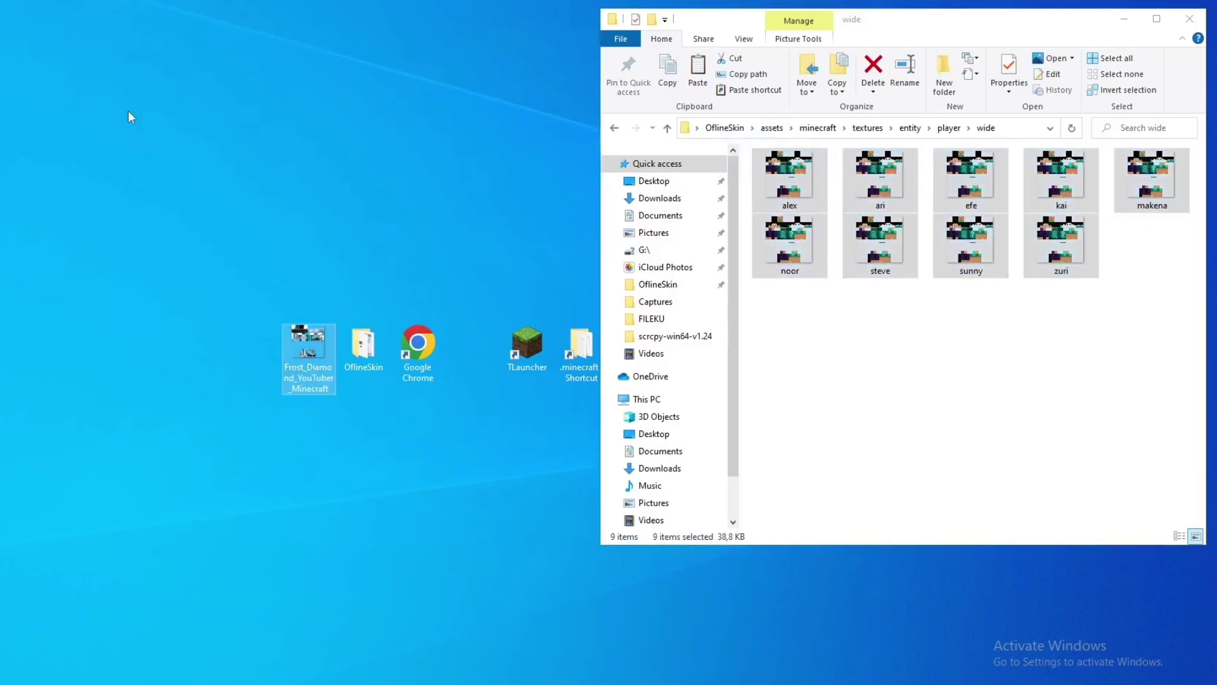
pyautogui.click(295, 342)
pyautogui.rightClick(310, 360)
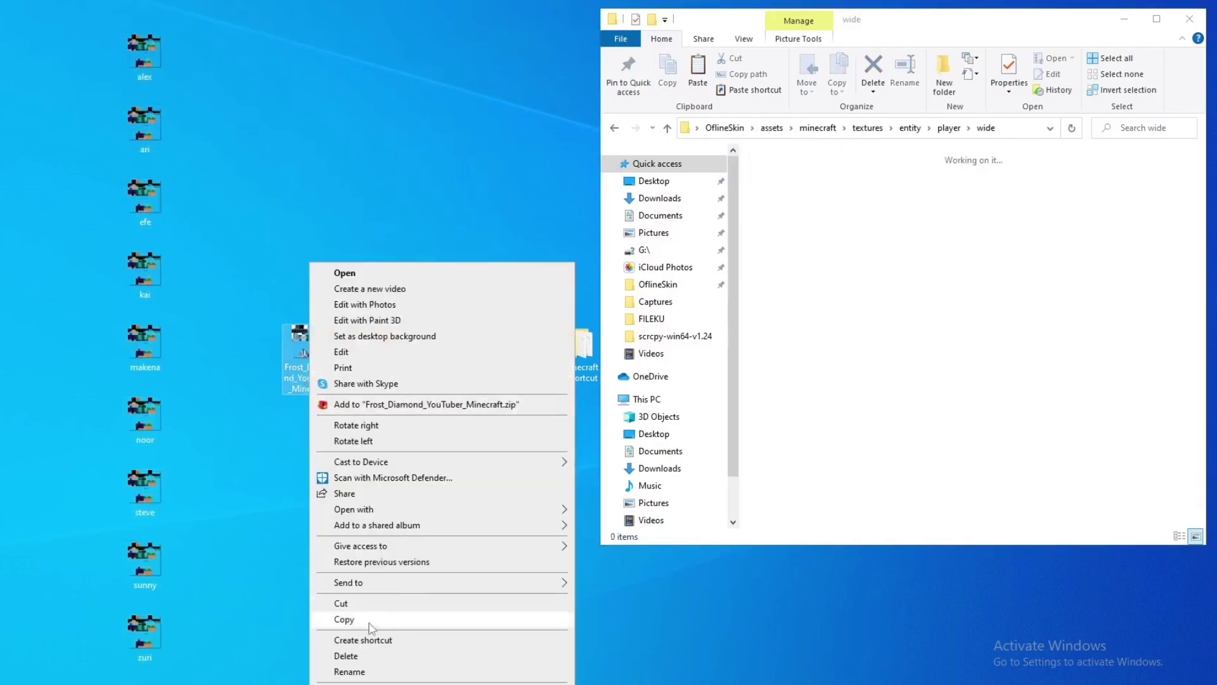
pyautogui.click(388, 616)
pyautogui.rightClick(801, 361)
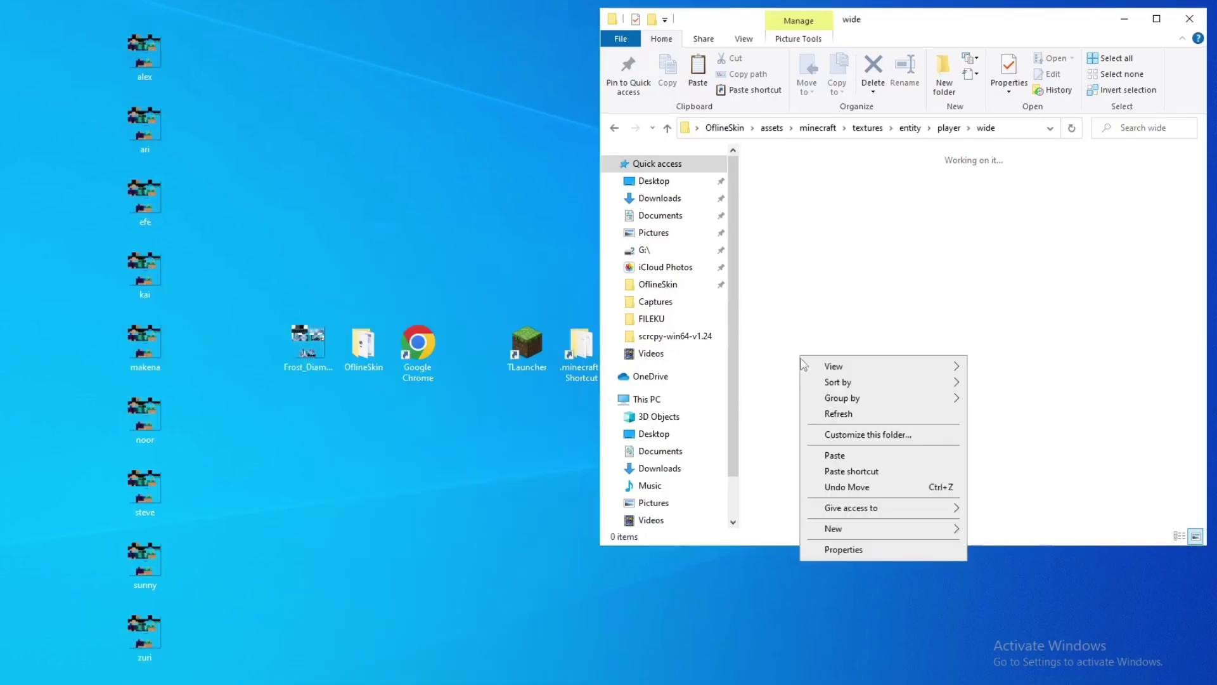
pyautogui.click(843, 456)
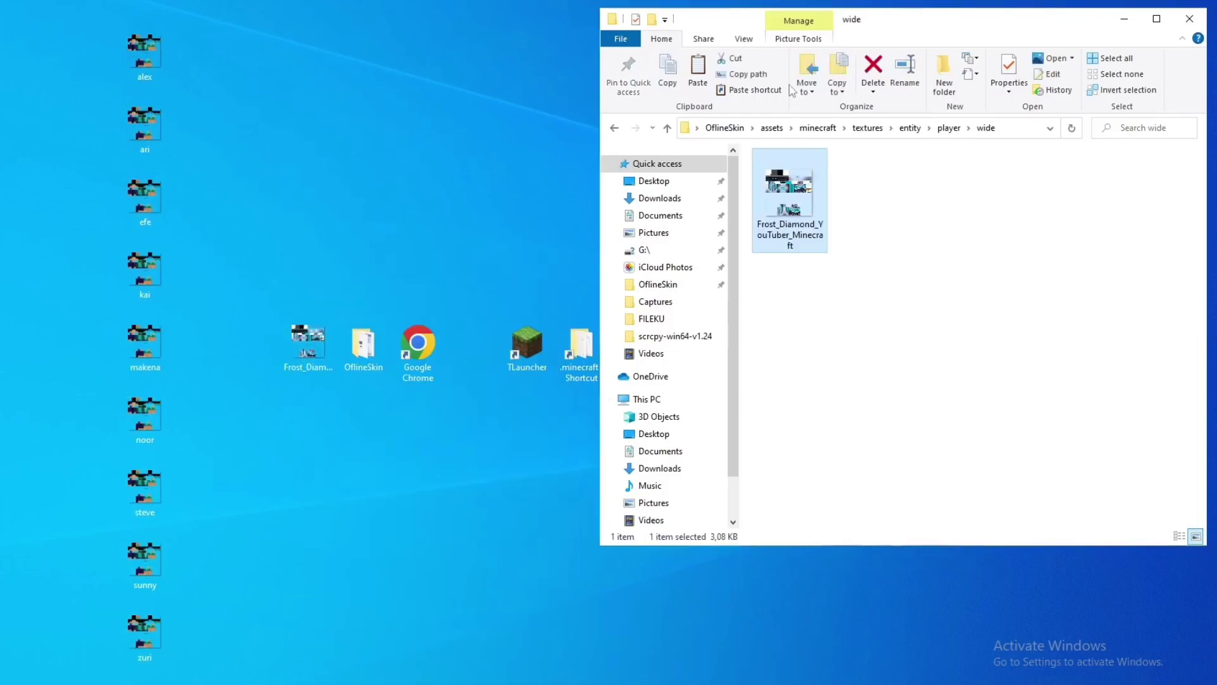
# Rename the pasted skin copy in the wide folder as alex.
pyautogui.rightClick(802, 247)
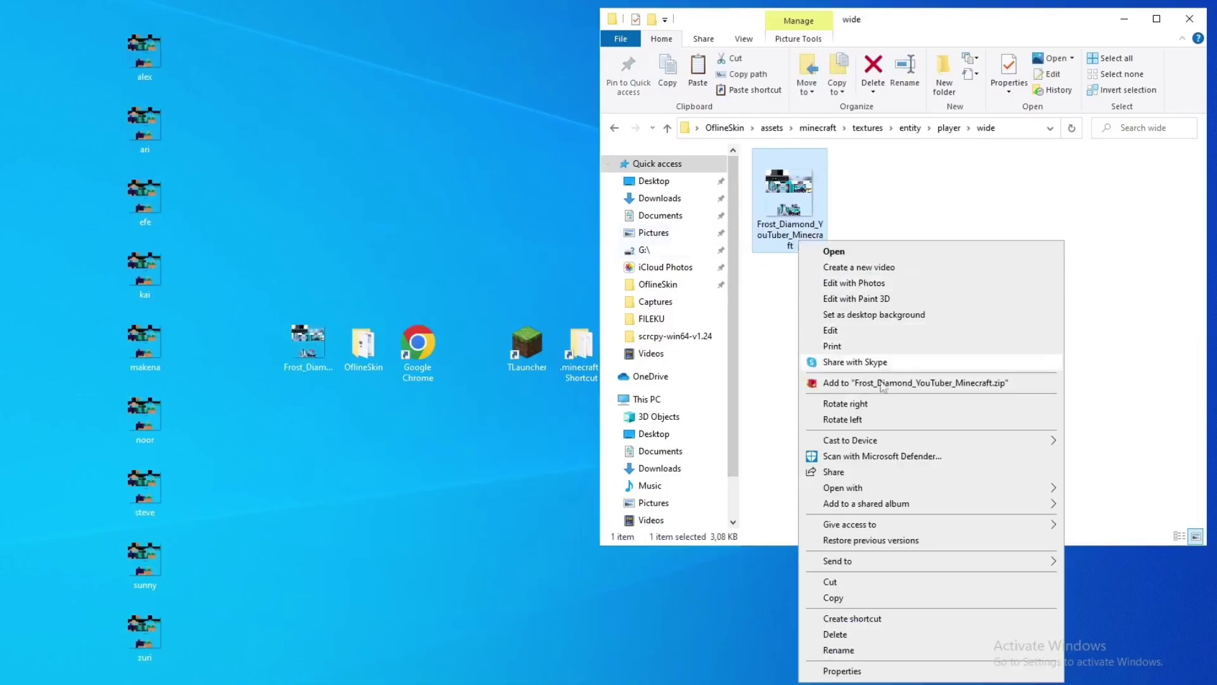
pyautogui.click(893, 667)
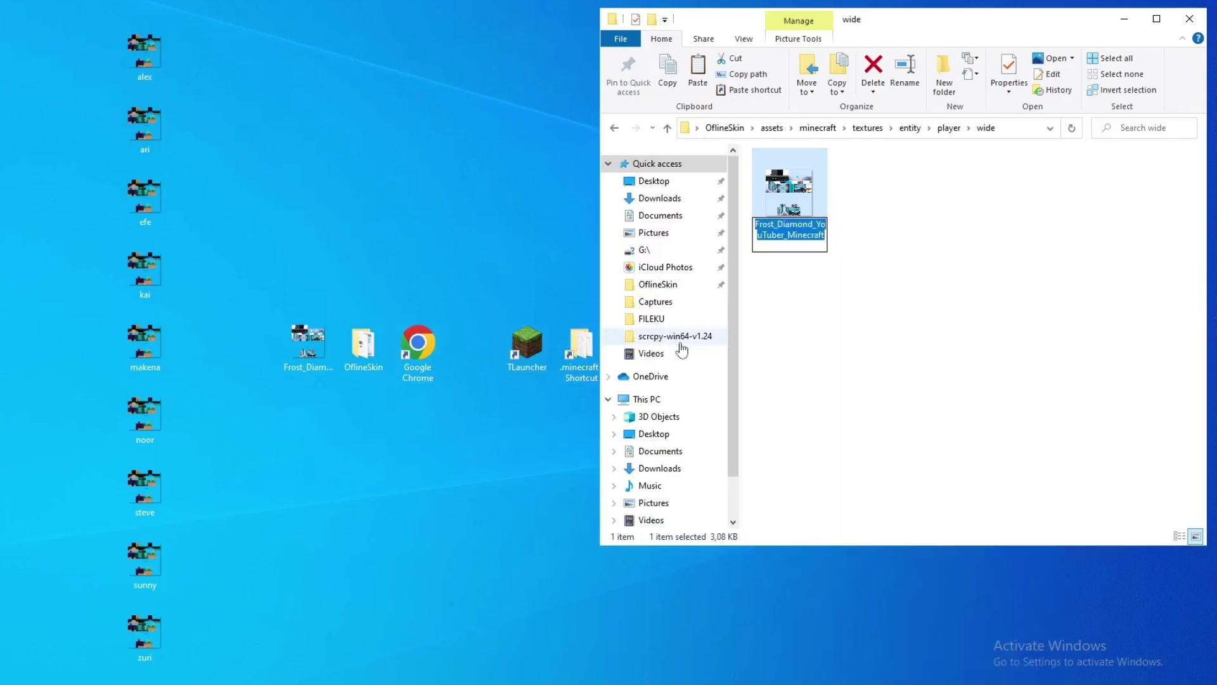
pyautogui.write('al')
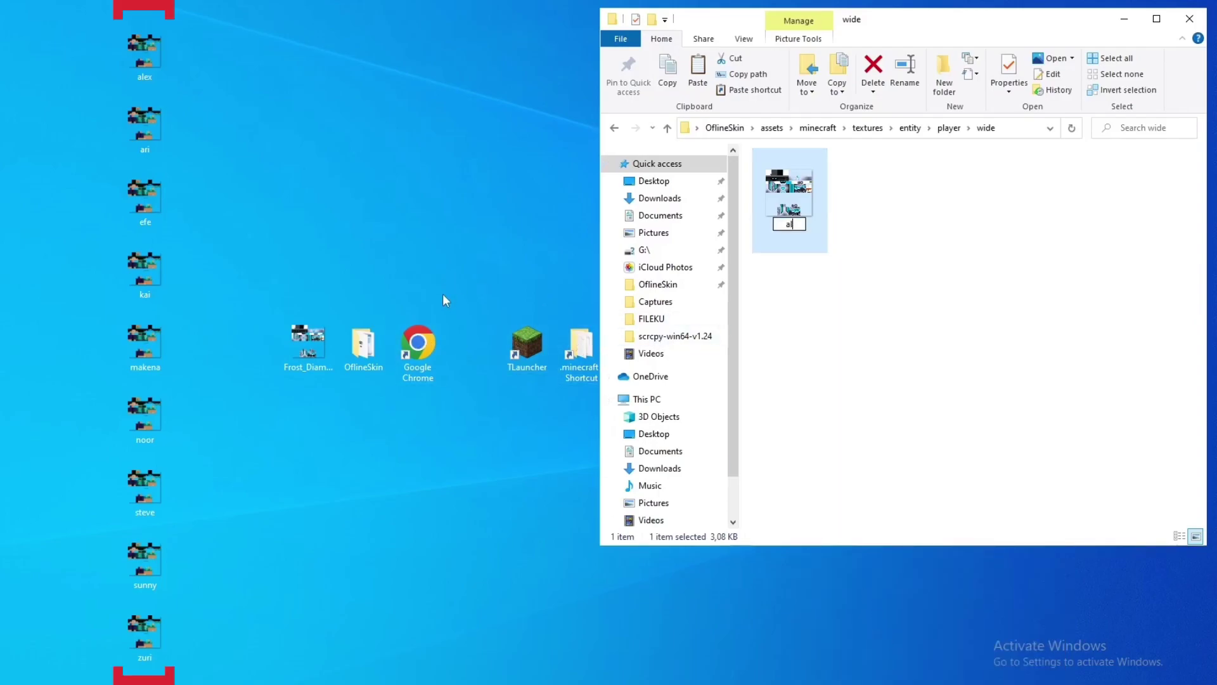
pyautogui.write('ex')
pyautogui.click(228, 165)
# Paste another Frost_Diamond_YouTuber_Minecraft copy into the wide folder named ari, and finish naming the sunny copy.
pyautogui.rightClick(322, 348)
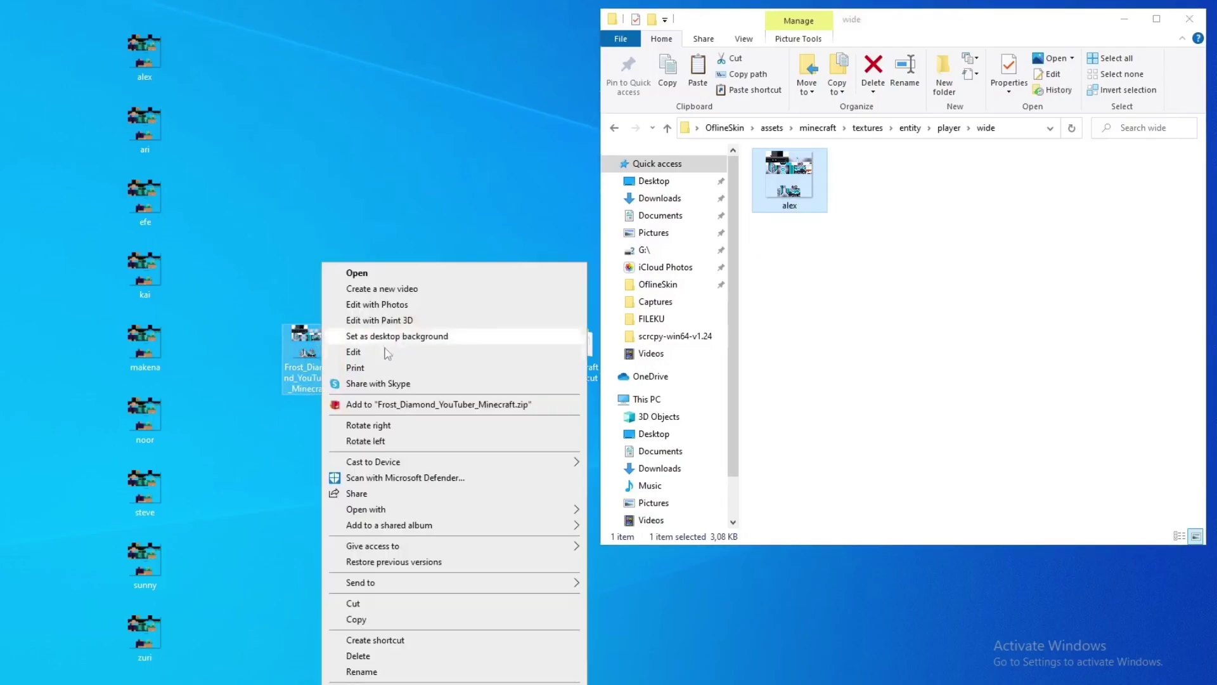
pyautogui.click(444, 619)
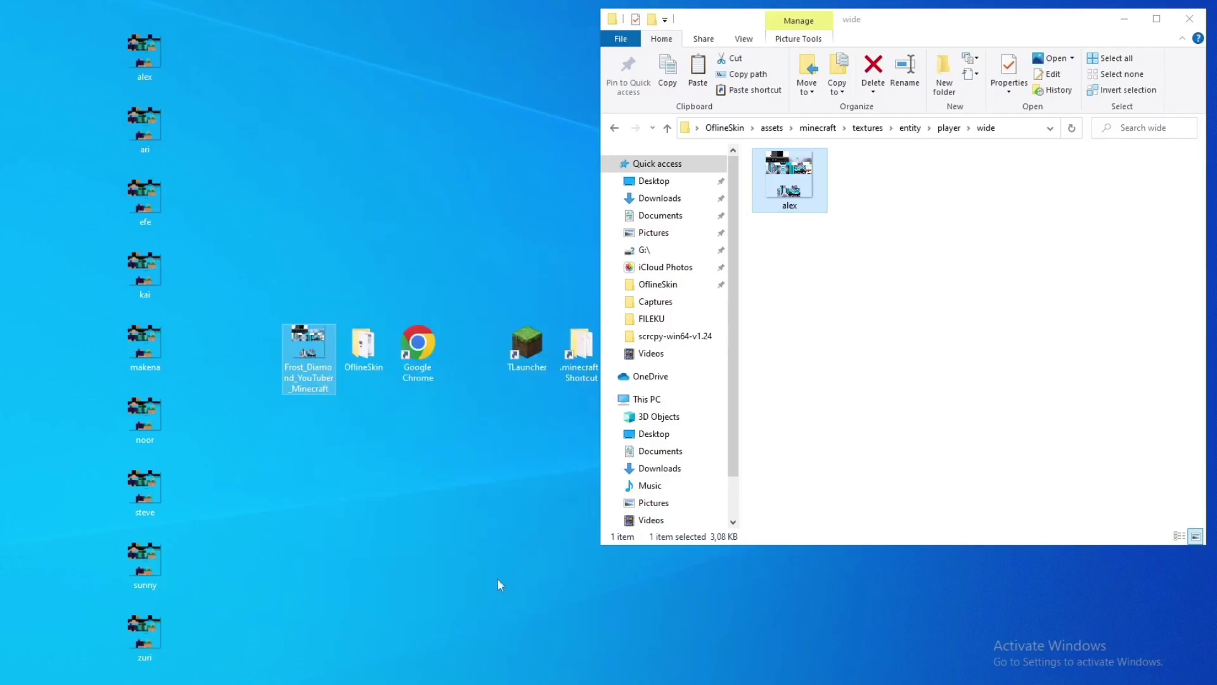
pyautogui.rightClick(927, 327)
pyautogui.click(960, 422)
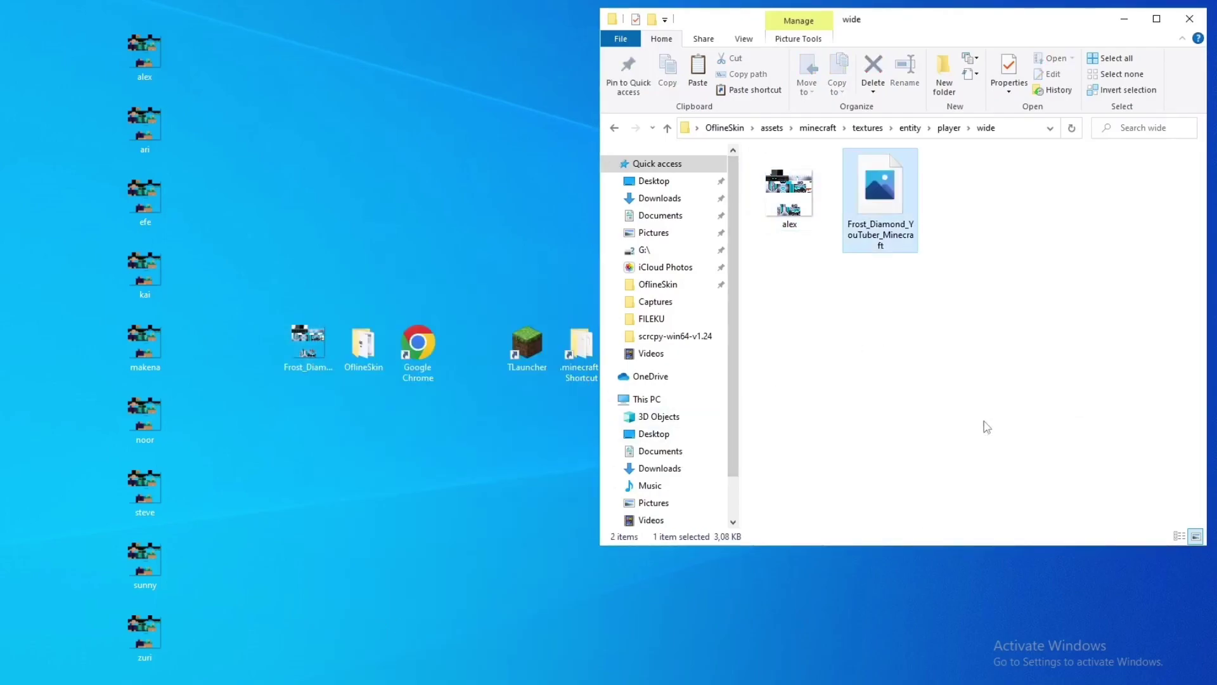
pyautogui.rightClick(922, 231)
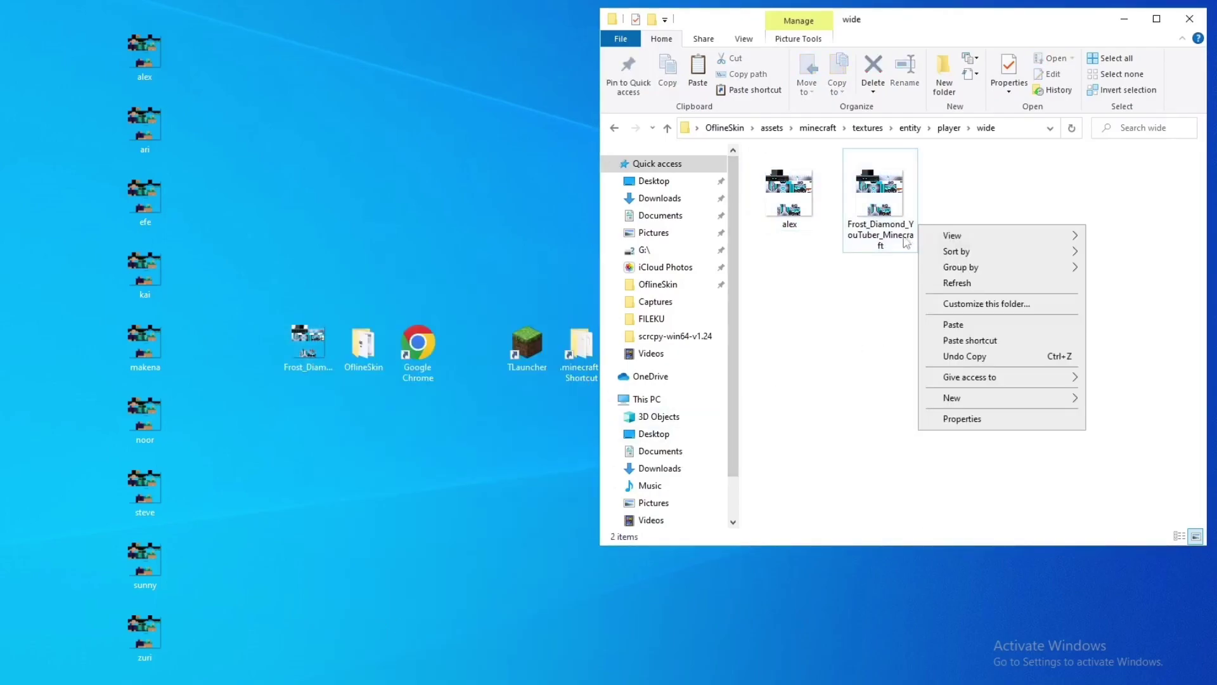
pyautogui.rightClick(867, 235)
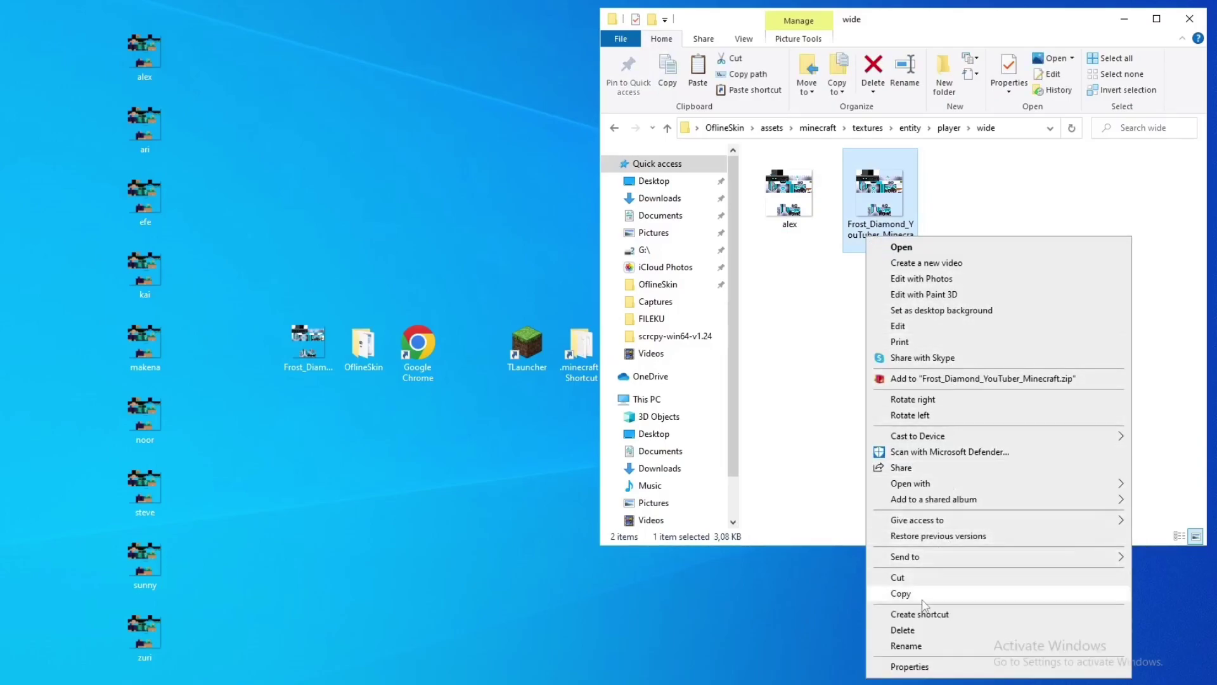
pyautogui.click(907, 646)
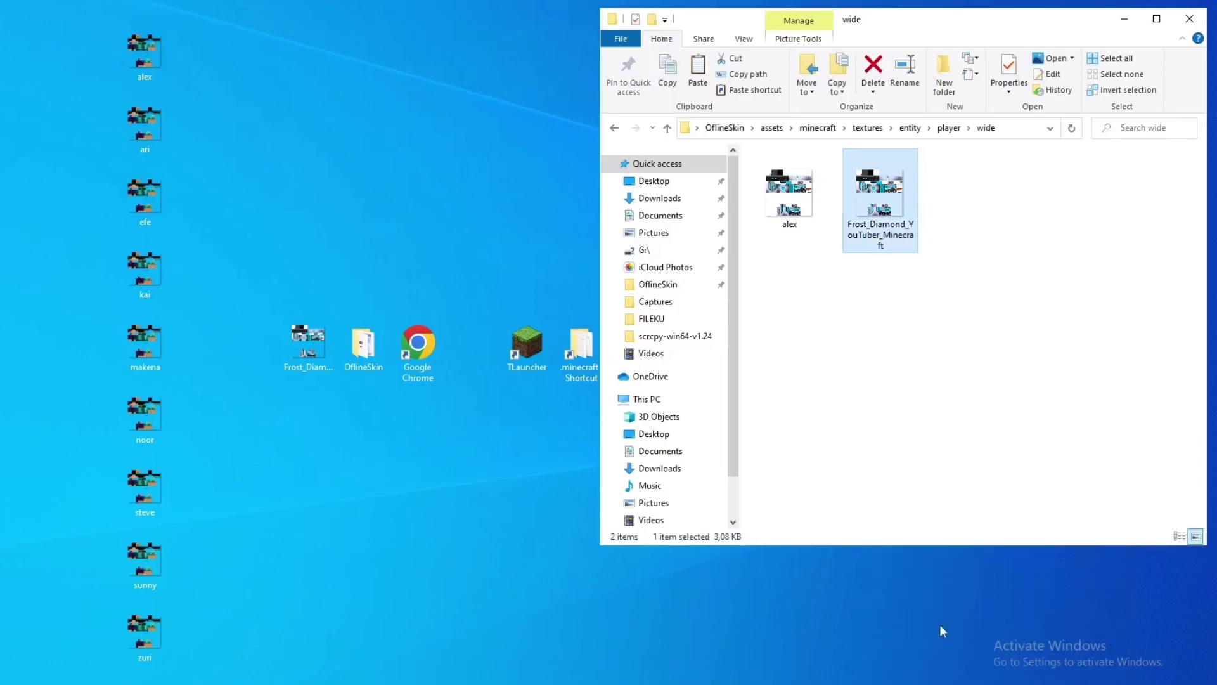
pyautogui.write('ari')
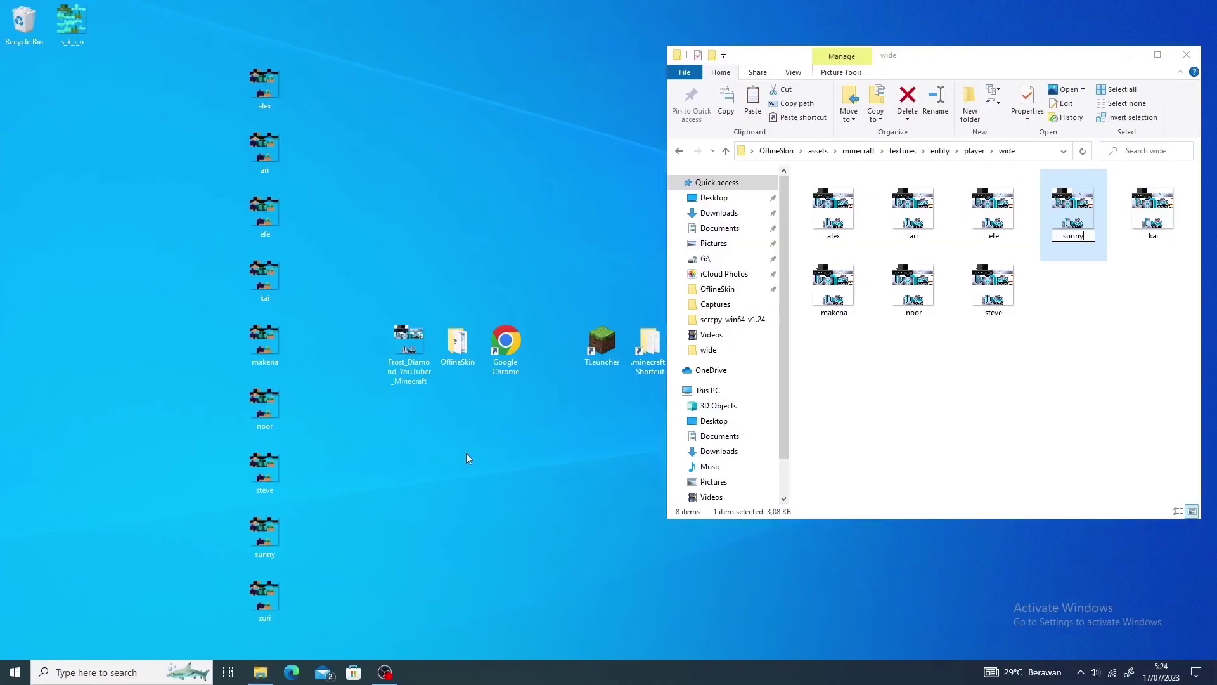
pyautogui.click(373, 470)
# Paste one more copy of the Frost Diamond skin into the wide folder and rename it as zuri.
pyautogui.rightClick(968, 367)
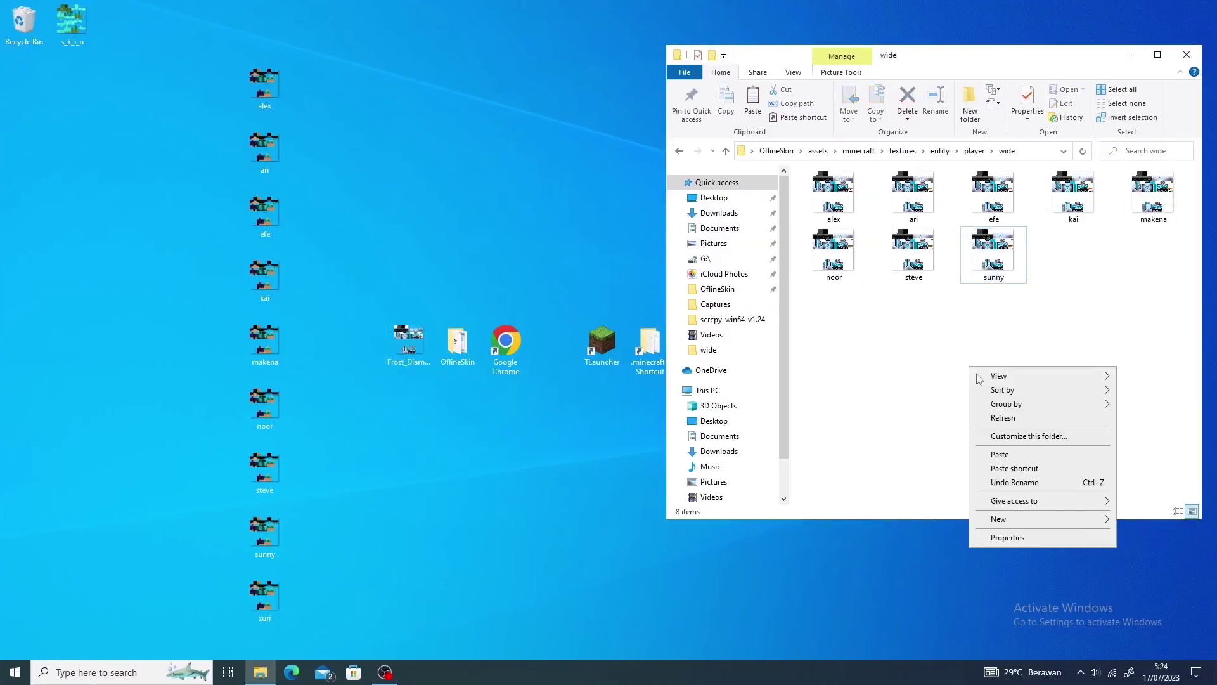
pyautogui.click(1007, 454)
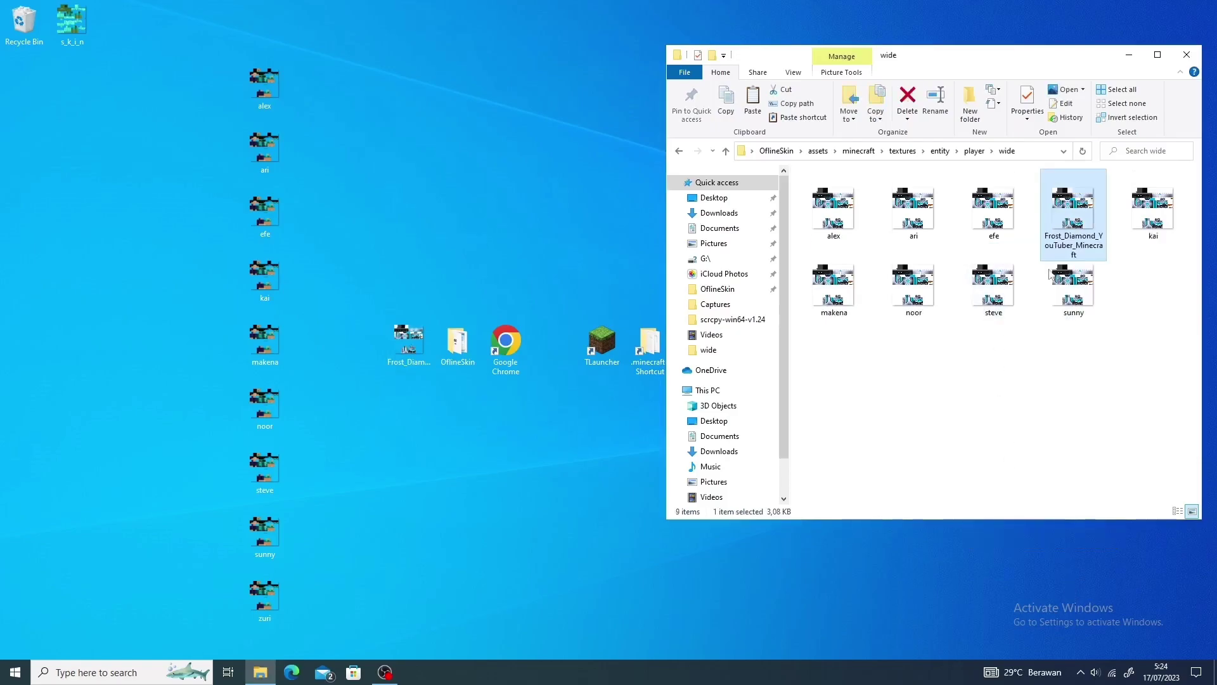
pyautogui.rightClick(1066, 247)
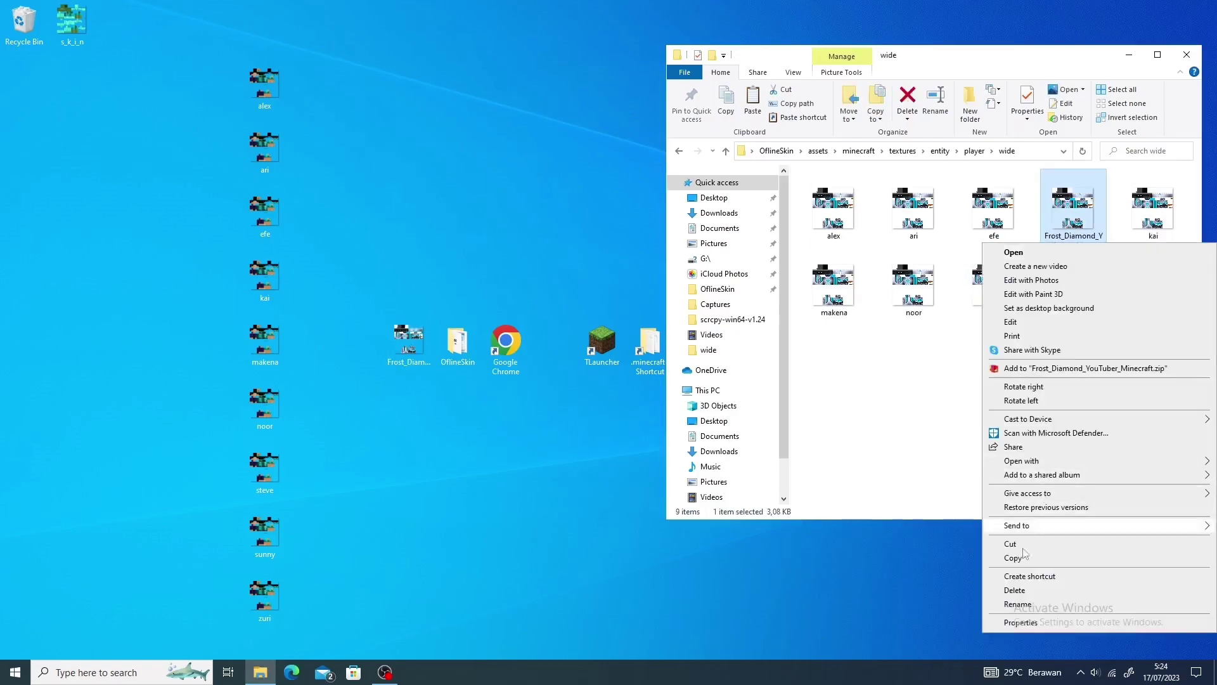
pyautogui.click(1037, 606)
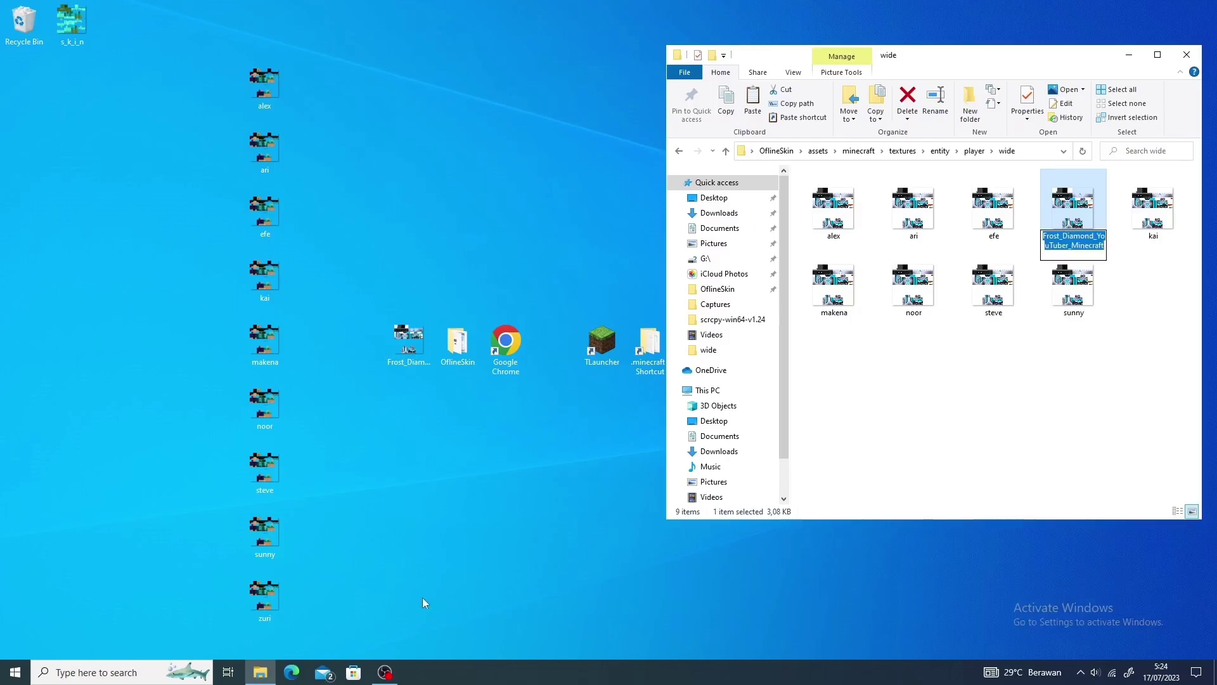
pyautogui.write('z')
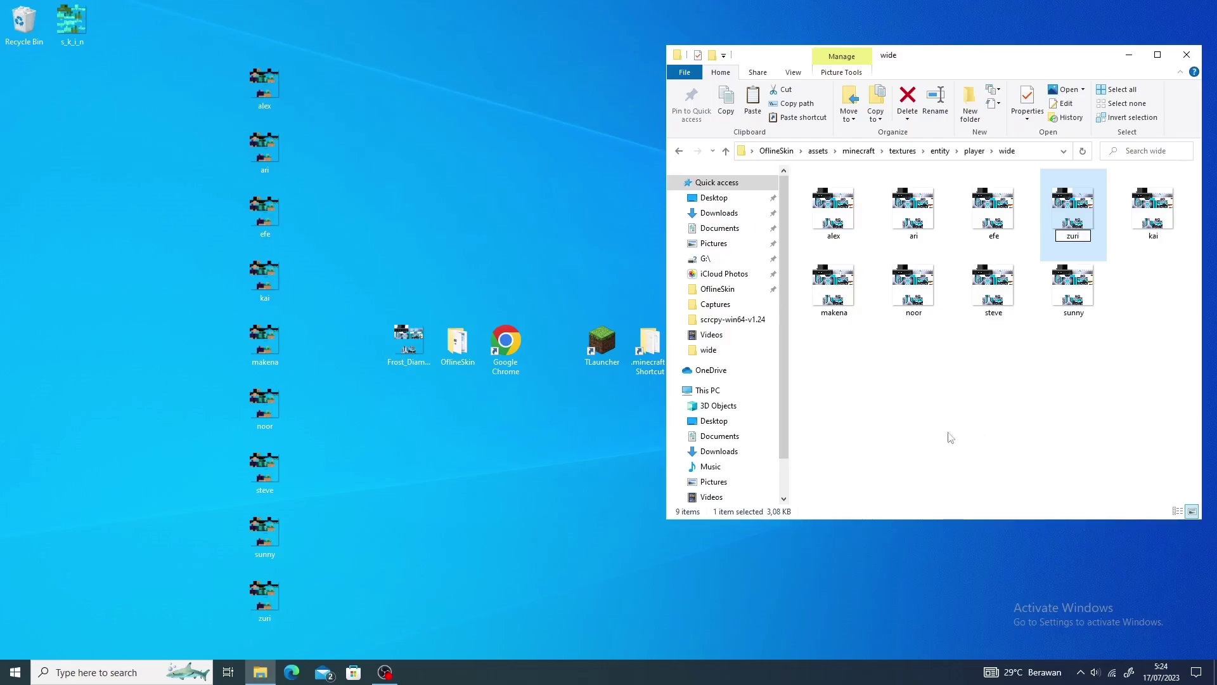
pyautogui.write('uri')
pyautogui.click(888, 558)
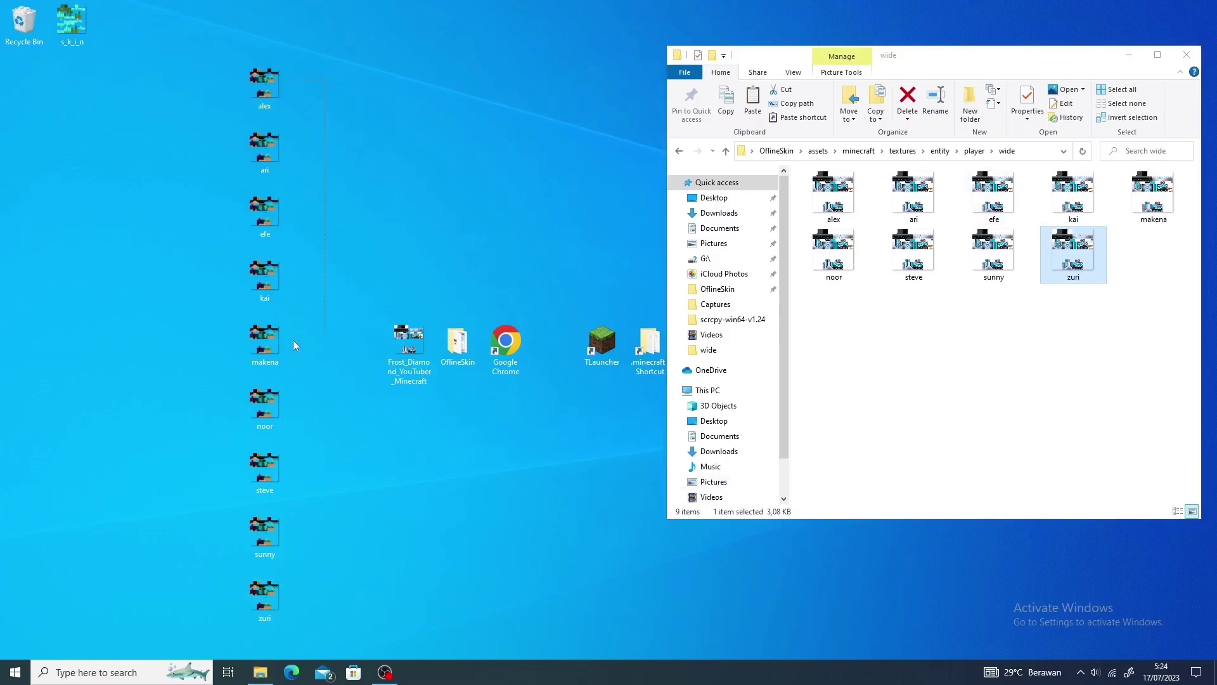
pyautogui.moveTo(295, 327); pyautogui.dragTo(230, 402)
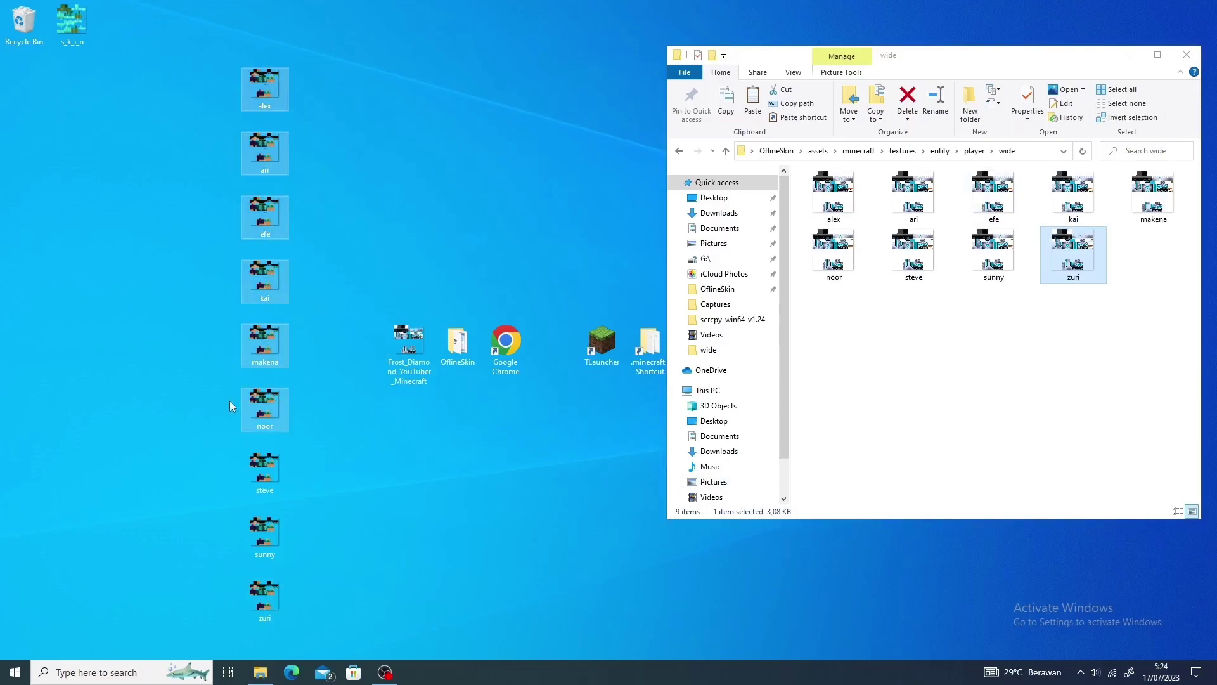
pyautogui.click(229, 401)
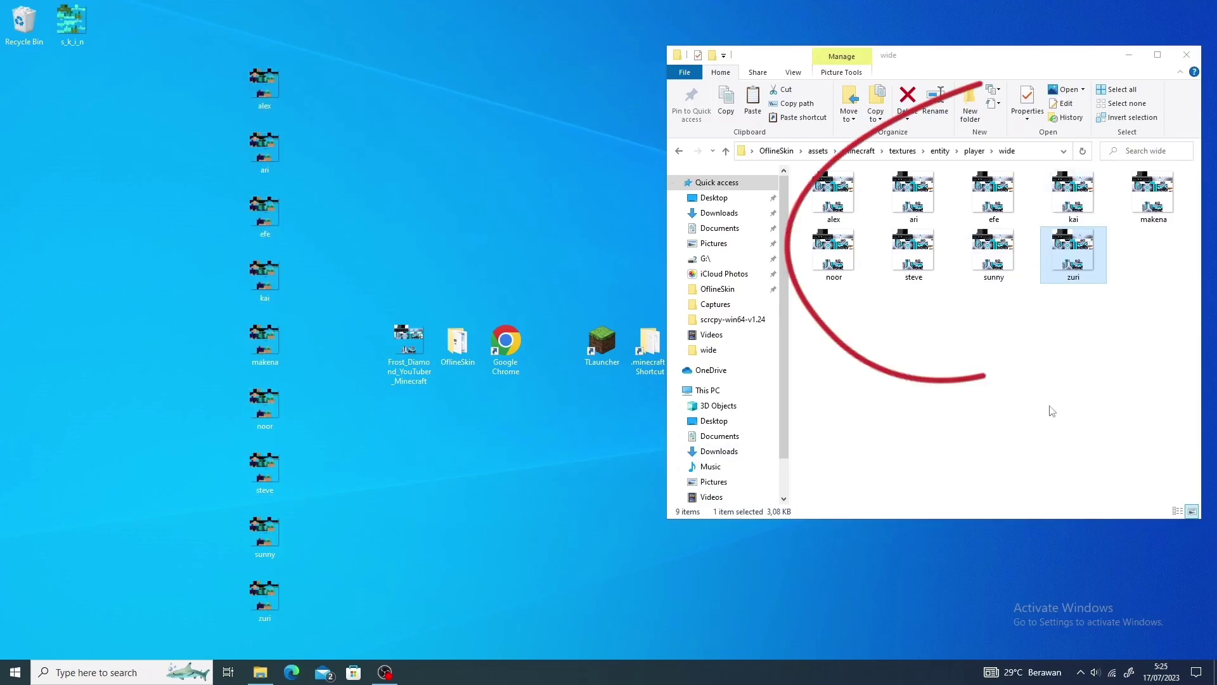
# Copy all nine renamed Frost Diamond skin files in the wide folder.
pyautogui.click(1144, 386)
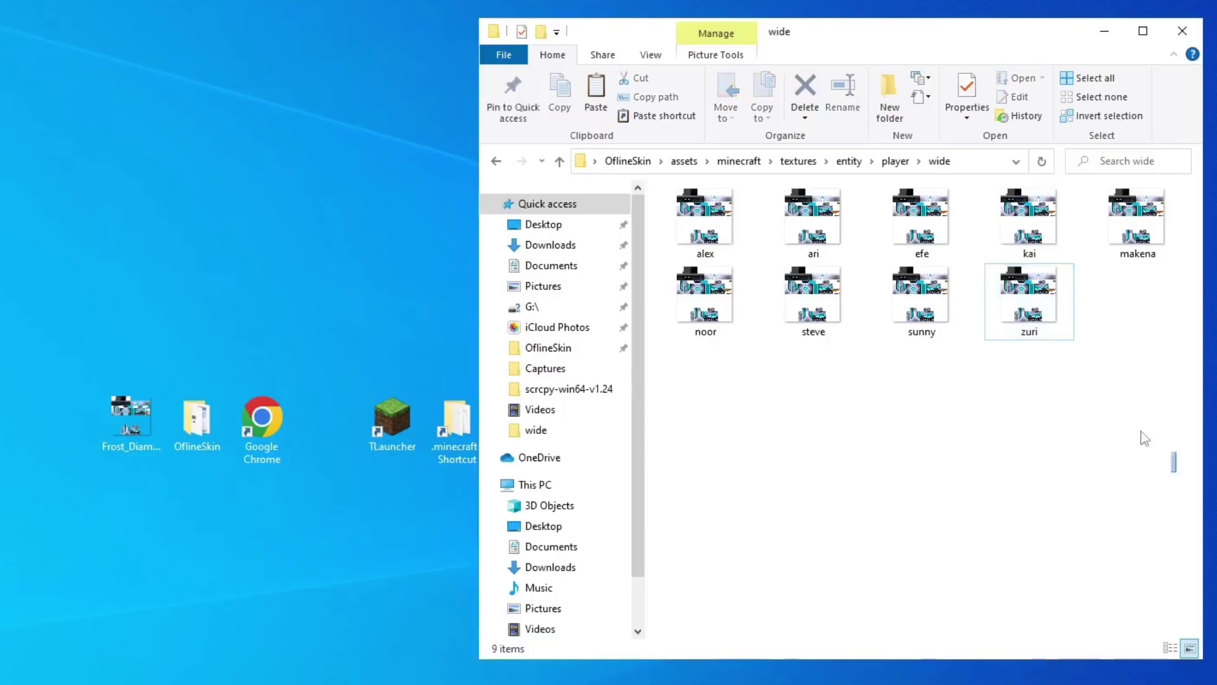
pyautogui.moveTo(1145, 439); pyautogui.dragTo(690, 216)
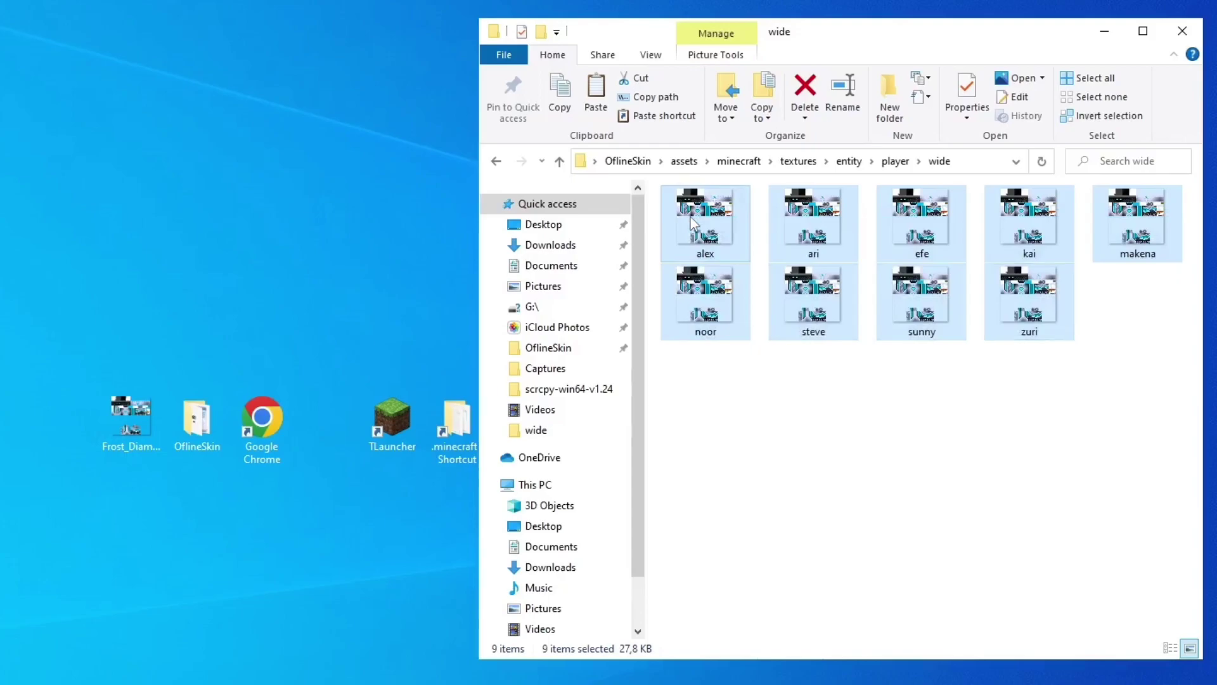
pyautogui.rightClick(689, 216)
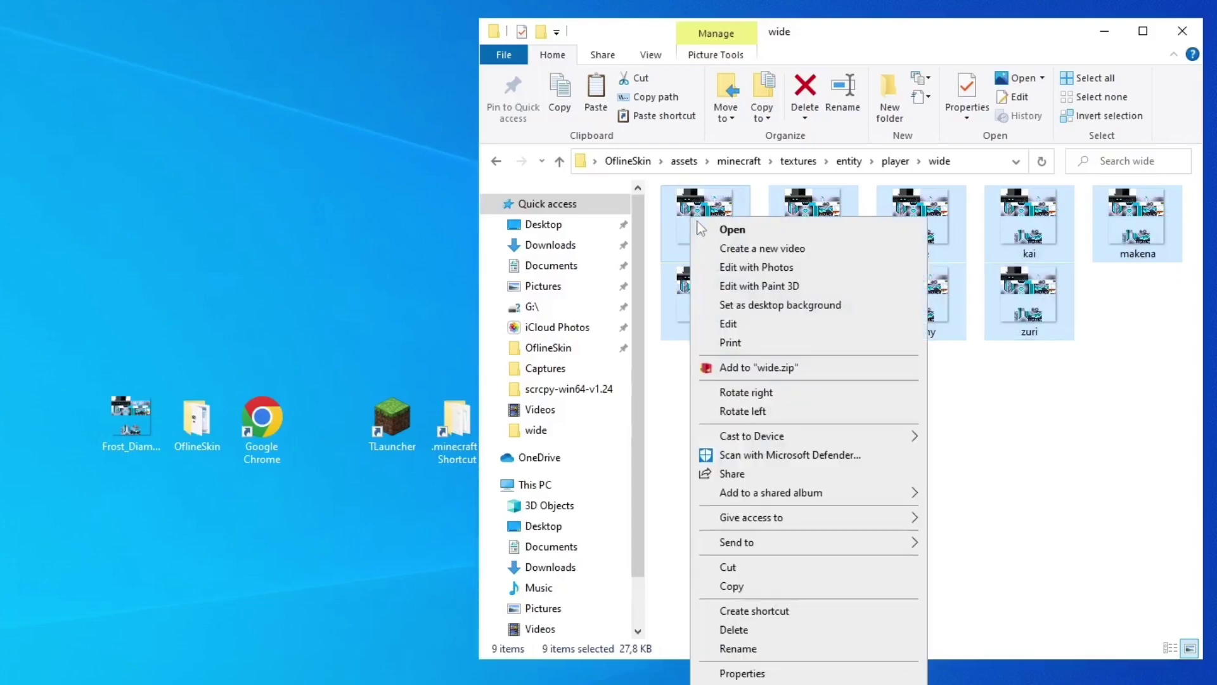
pyautogui.click(755, 594)
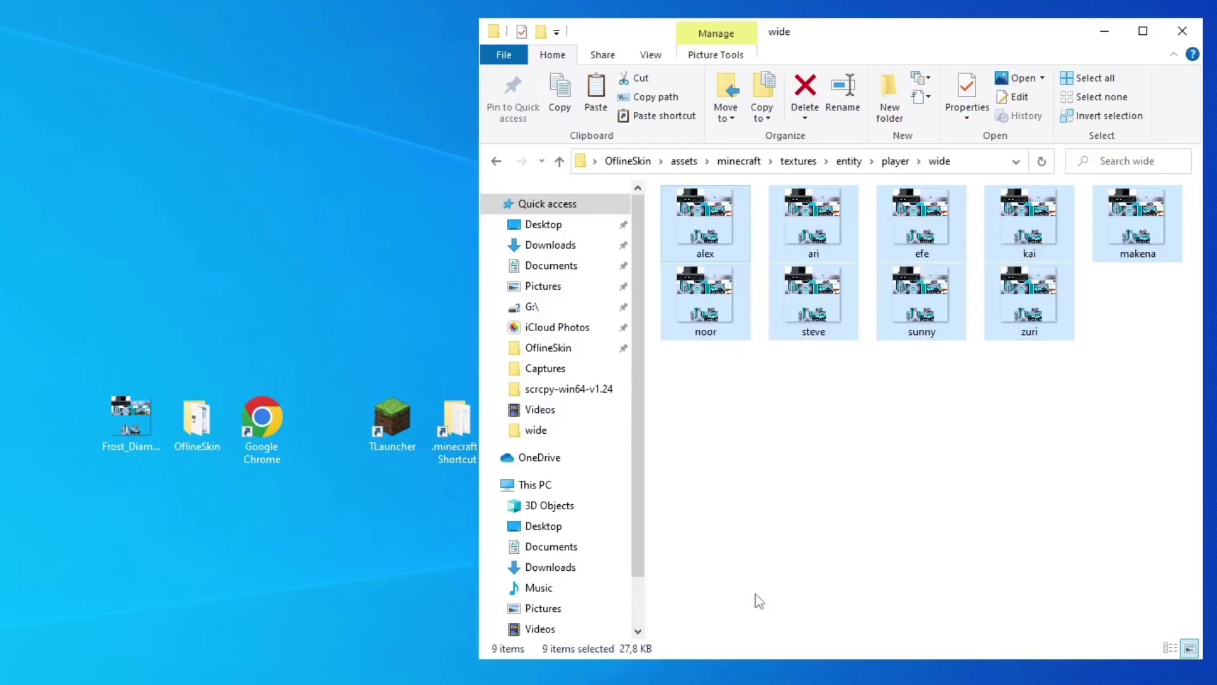
# Delete all the existing skin files from the slim folder inside player.
pyautogui.click(896, 161)
pyautogui.doubleClick(803, 216)
pyautogui.rightClick(771, 347)
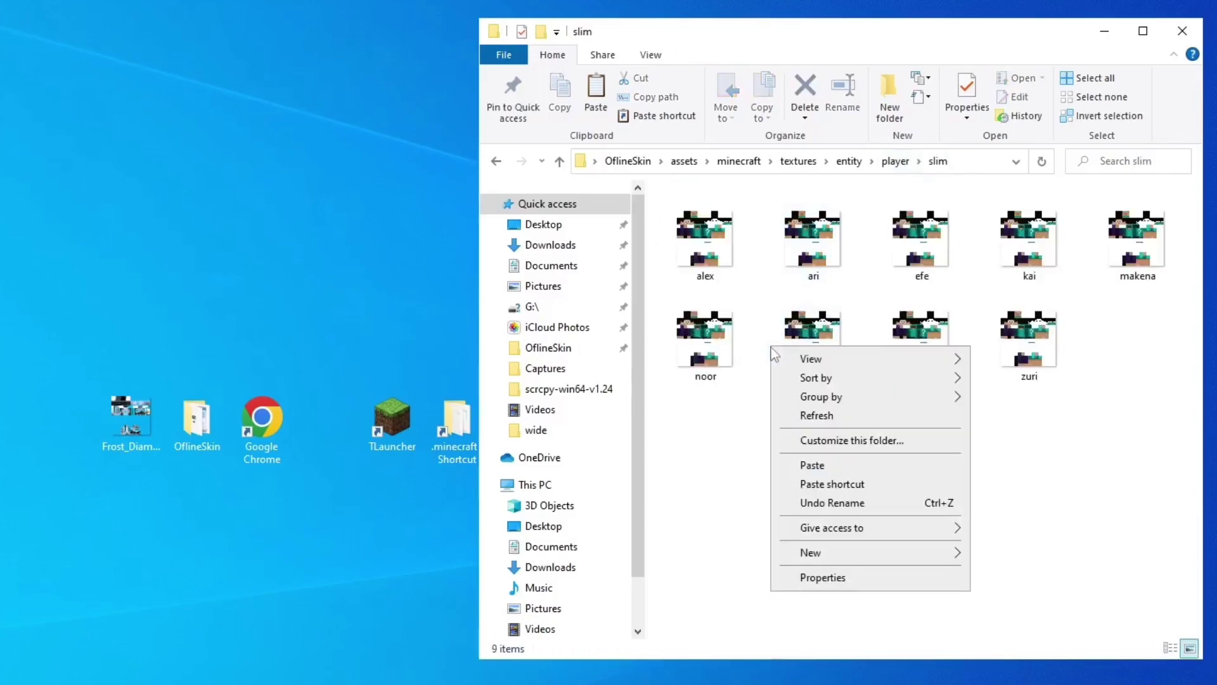
pyautogui.click(1049, 435)
pyautogui.moveTo(1145, 468); pyautogui.dragTo(730, 257)
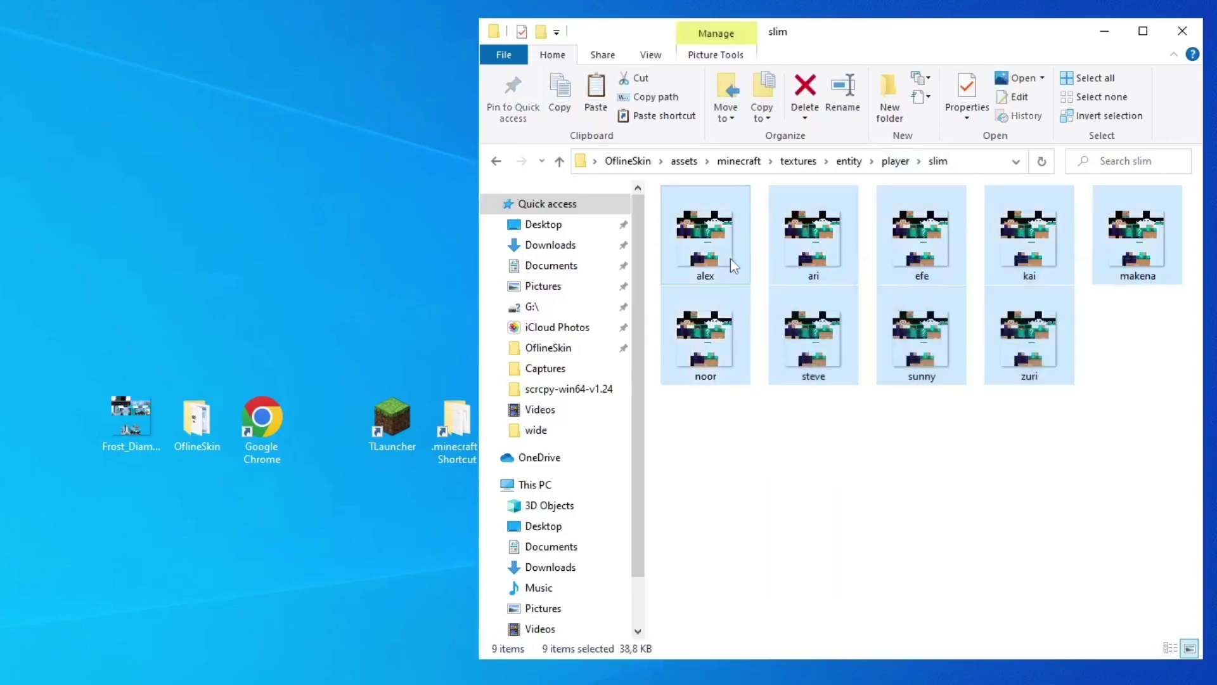
pyautogui.rightClick(730, 257)
pyautogui.click(834, 672)
# Paste the nine copied Frost Diamond skin files into the empty slim folder.
pyautogui.rightClick(918, 450)
pyautogui.click(1000, 577)
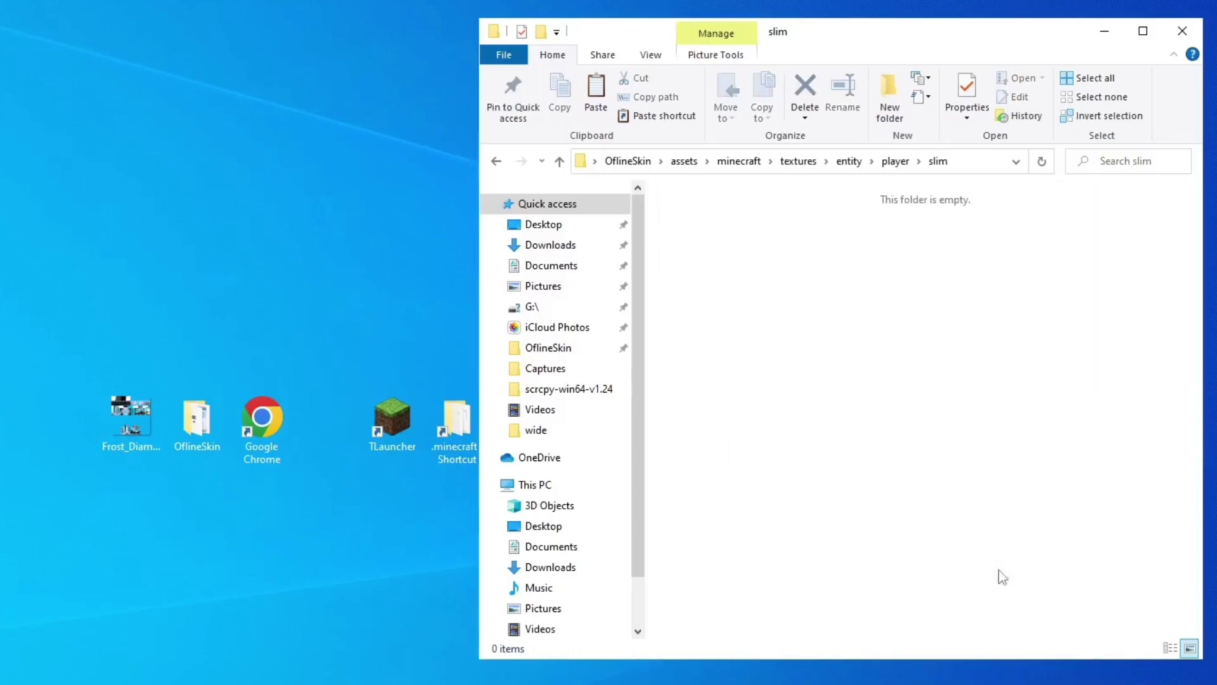
pyautogui.click(935, 436)
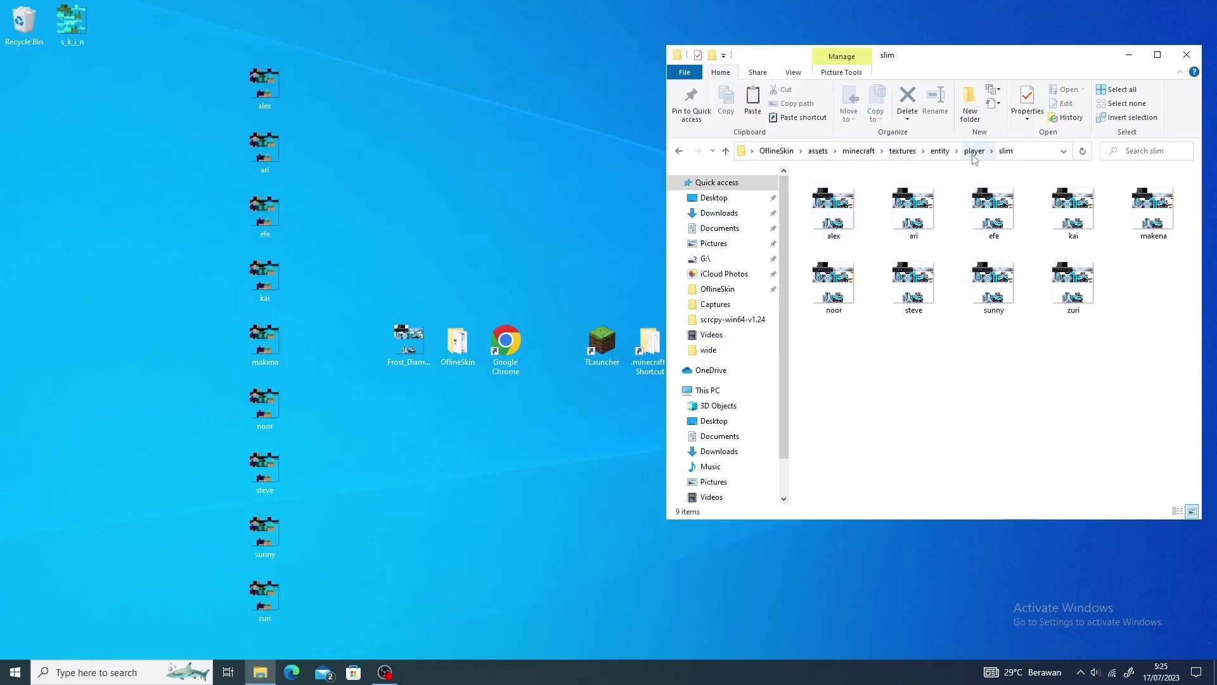
# Check the skin files in the wide and slim folders, and close the folder window.
pyautogui.click(975, 152)
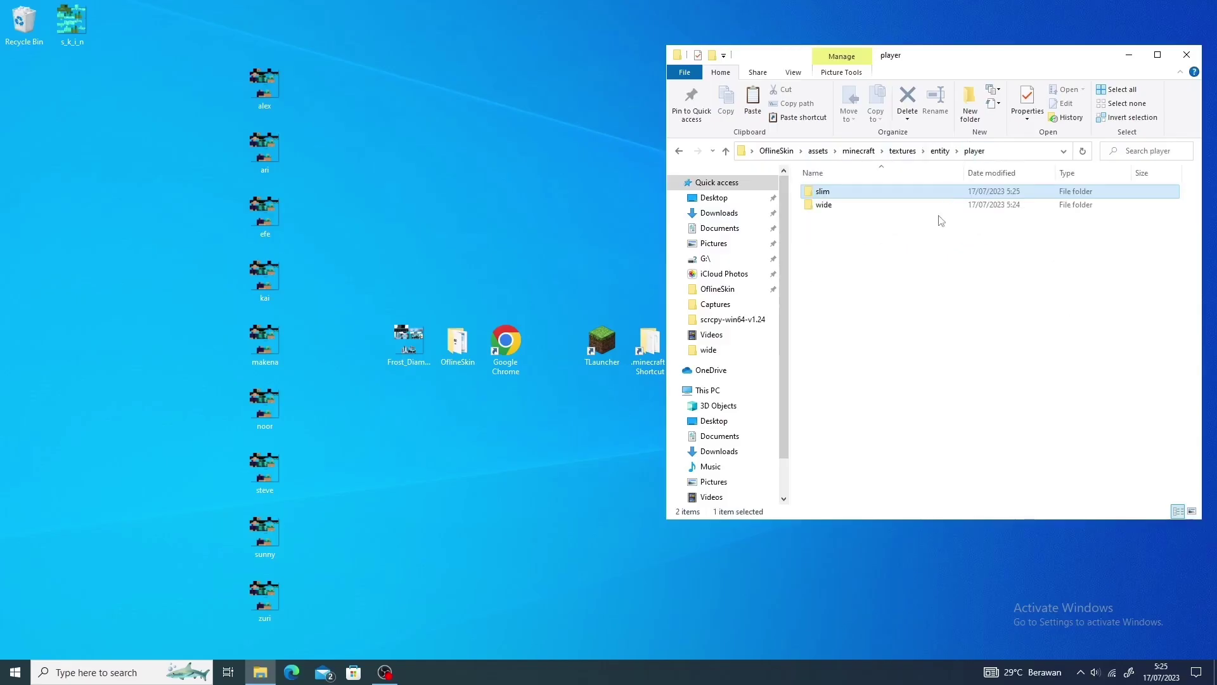
pyautogui.doubleClick(868, 208)
pyautogui.click(975, 150)
pyautogui.doubleClick(916, 192)
pyautogui.click(1183, 54)
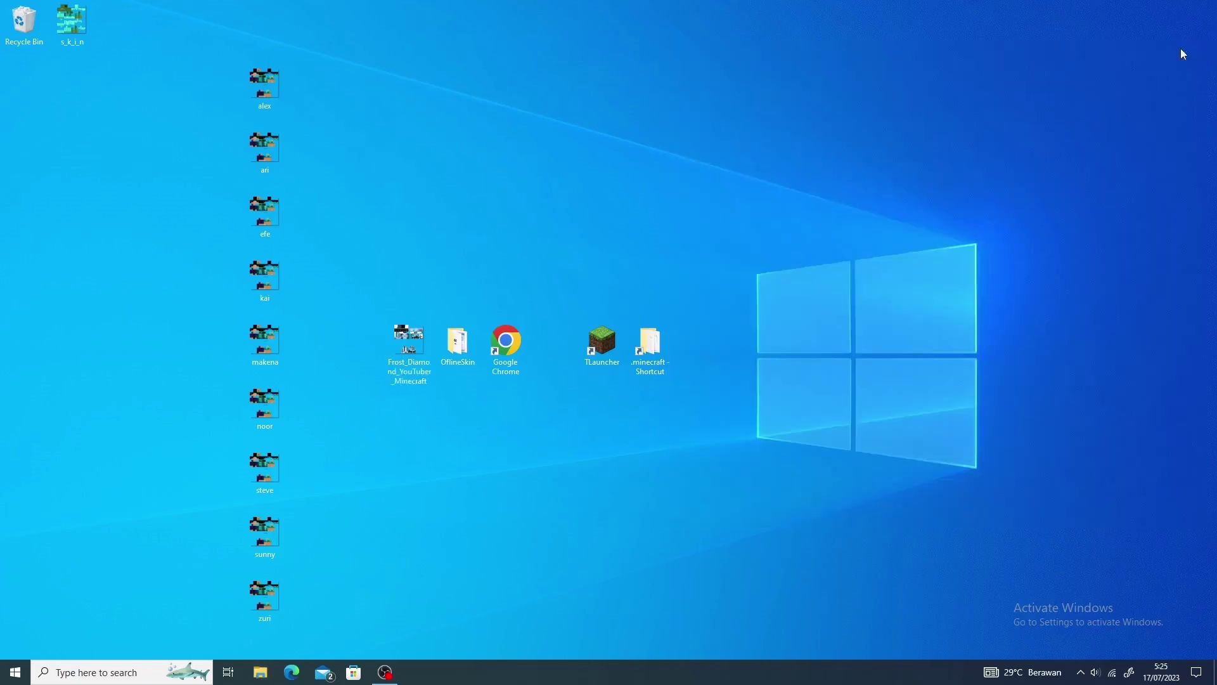
# Reopen OflineSkin from the desktop, go through assets, minecraft, textures, entity and player to inspect the skin files, and close the window.
pyautogui.doubleClick(467, 350)
pyautogui.doubleClick(849, 194)
pyautogui.click(850, 197)
pyautogui.doubleClick(850, 197)
pyautogui.doubleClick(850, 196)
pyautogui.doubleClick(850, 196)
pyautogui.doubleClick(850, 196)
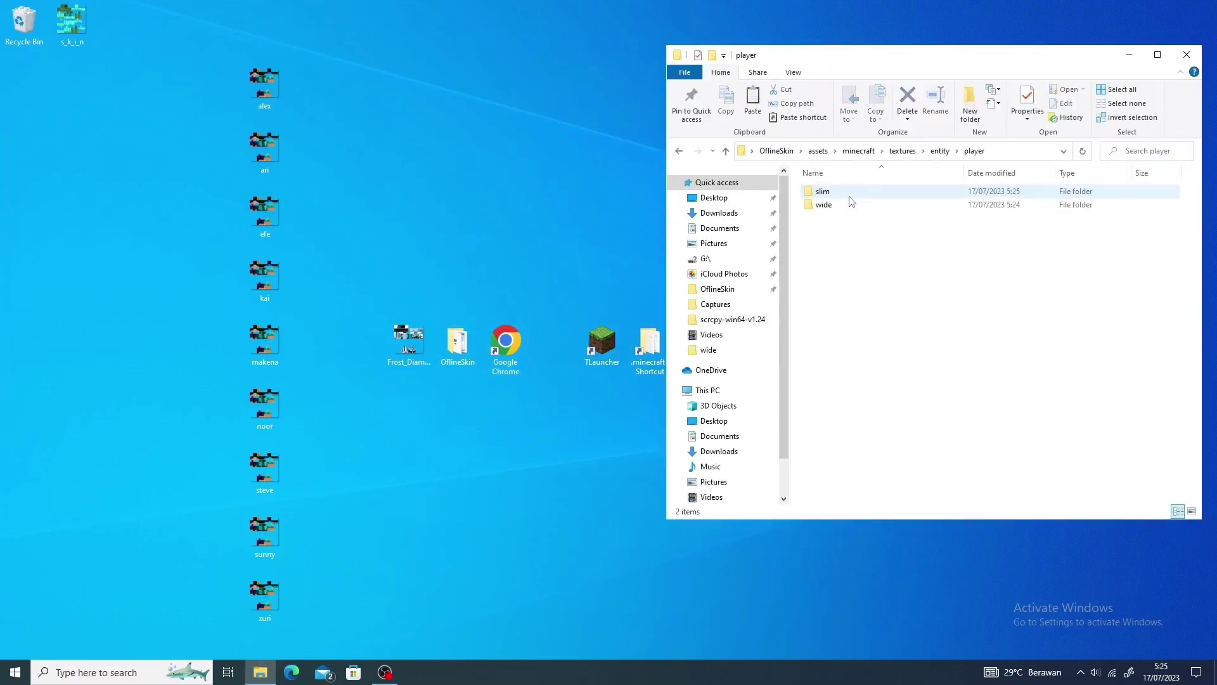
pyautogui.click(850, 197)
pyautogui.doubleClick(851, 200)
pyautogui.click(1186, 54)
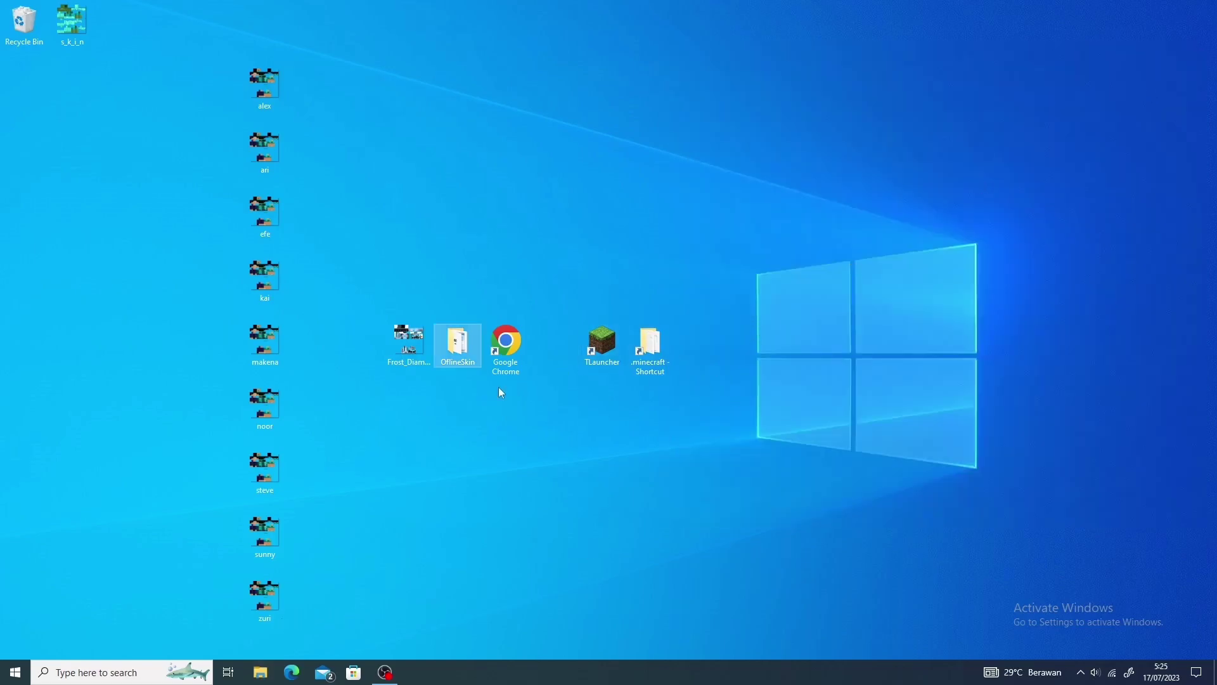
# Move the .minecraft shortcut above TLauncher, and view the .minecraft folder through TLauncher's file location and through the shortcut.
pyautogui.click(702, 435)
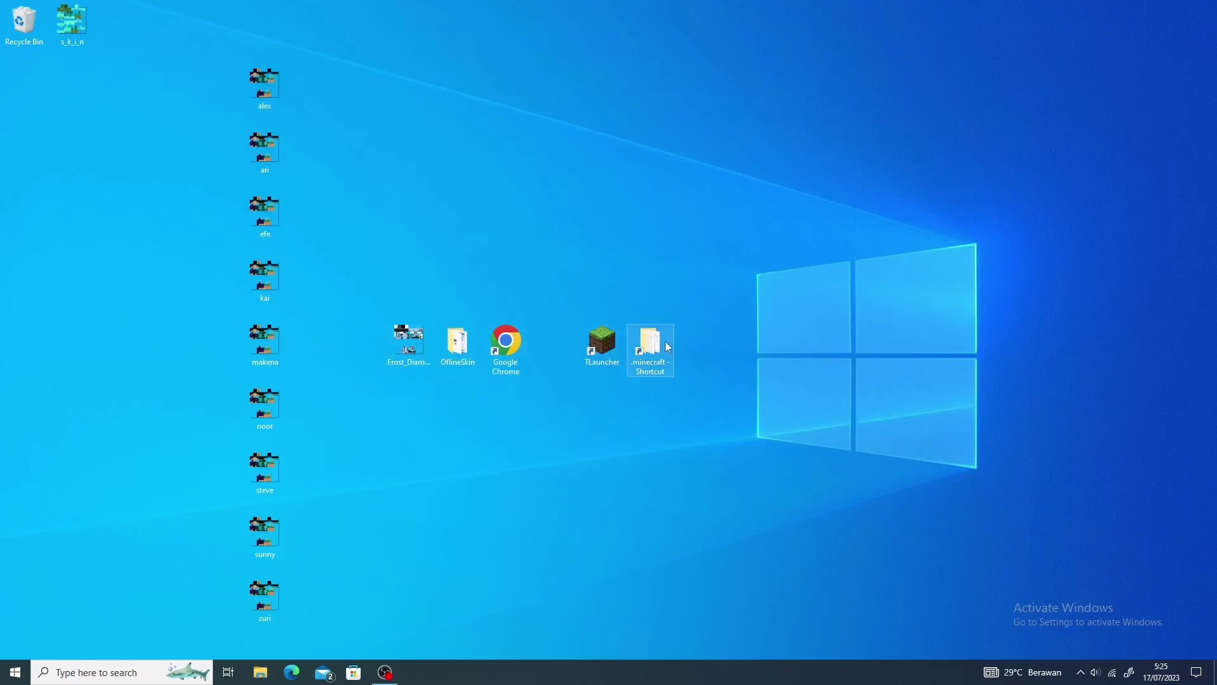
pyautogui.moveTo(634, 350); pyautogui.dragTo(602, 208)
pyautogui.rightClick(598, 356)
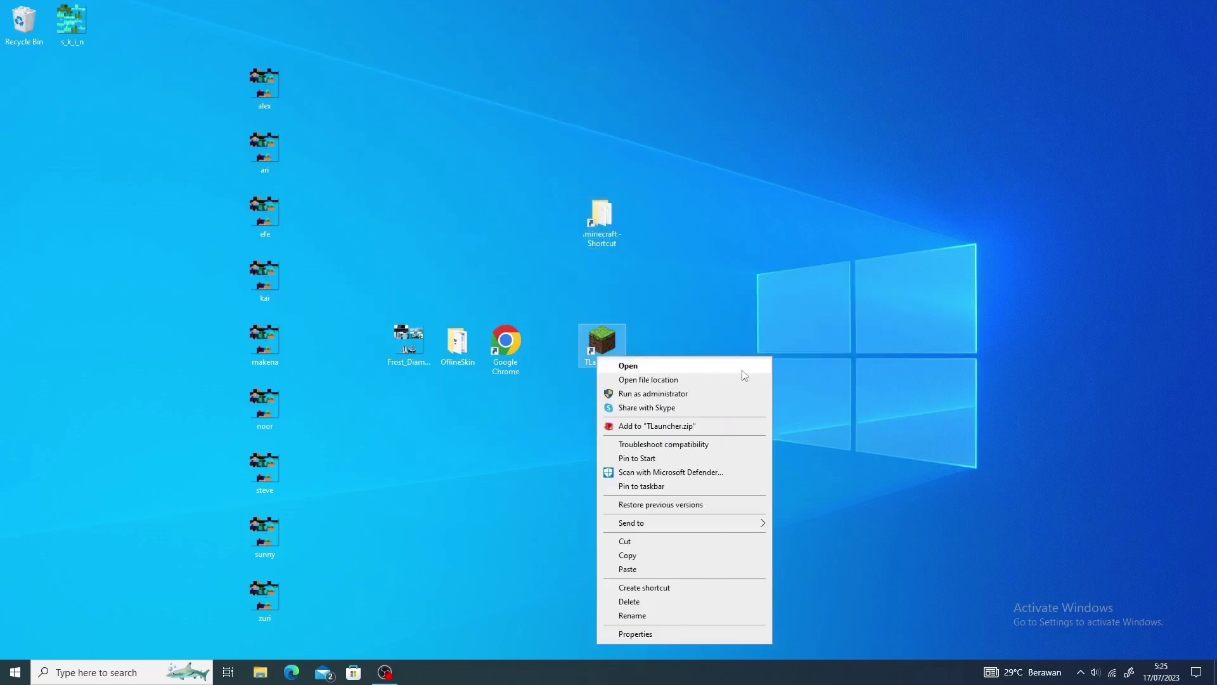
pyautogui.click(663, 380)
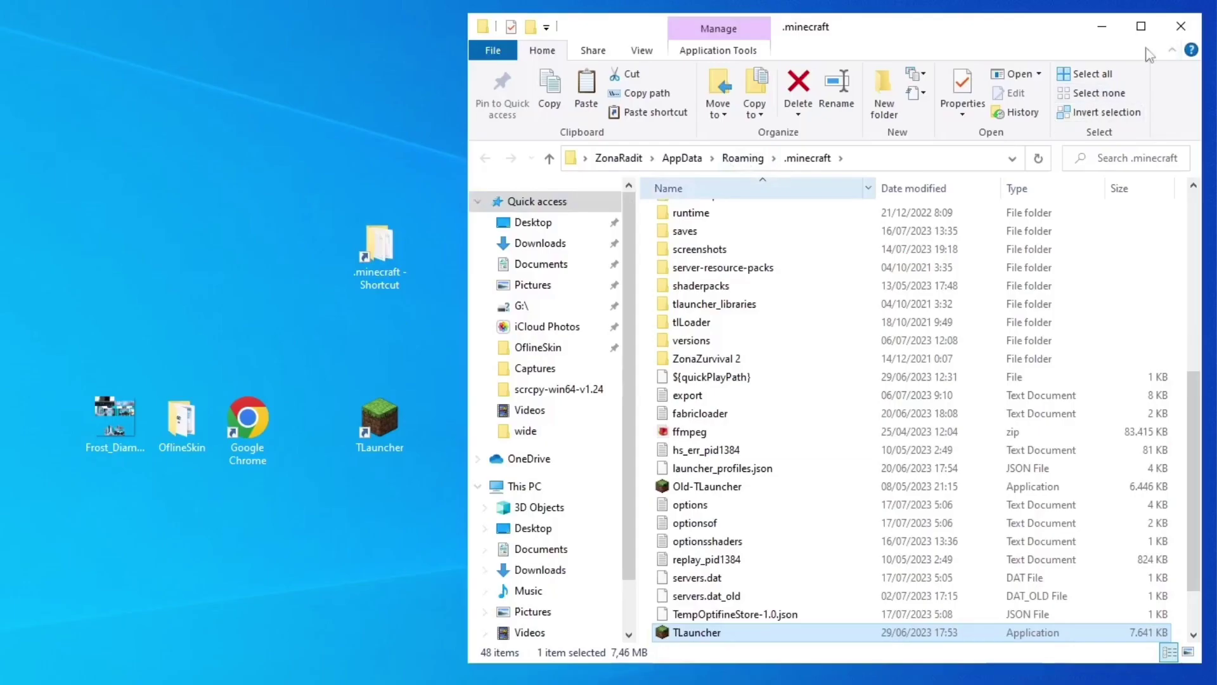
pyautogui.click(1181, 26)
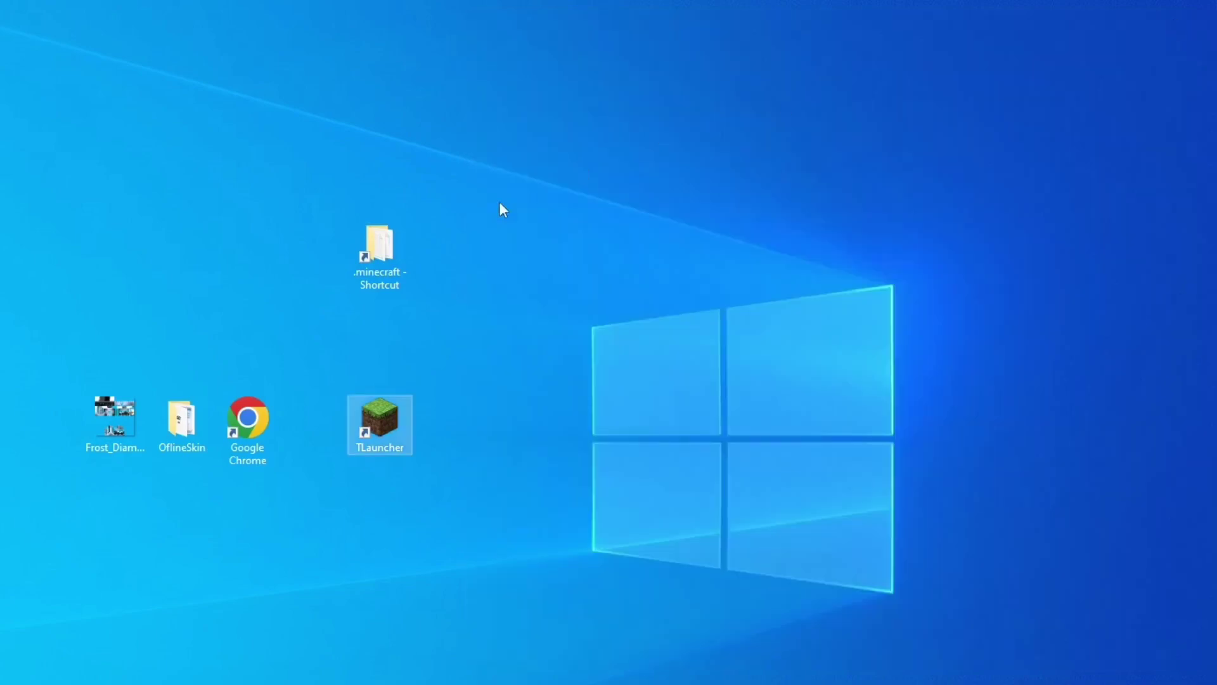
pyautogui.click(376, 232)
pyautogui.doubleClick(376, 232)
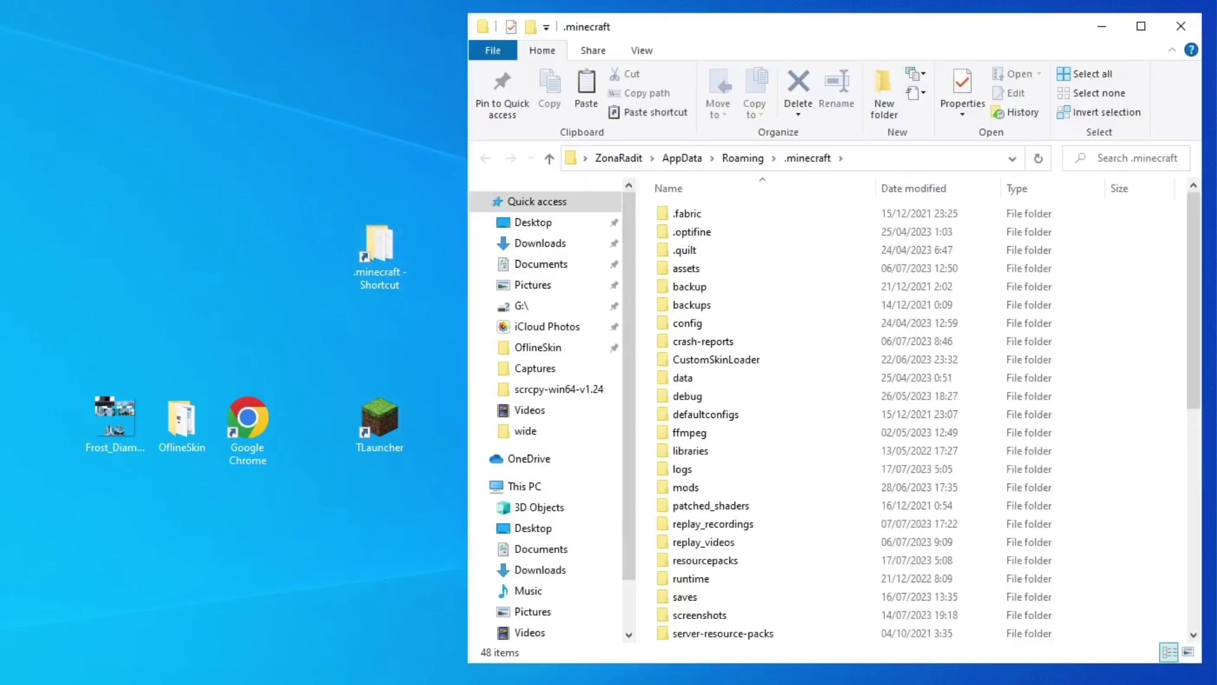
pyautogui.click(1191, 24)
# Open TLauncher's file location and move the OflineSkin folder from the desktop into .minecraft's resourcepacks folder.
pyautogui.rightClick(366, 431)
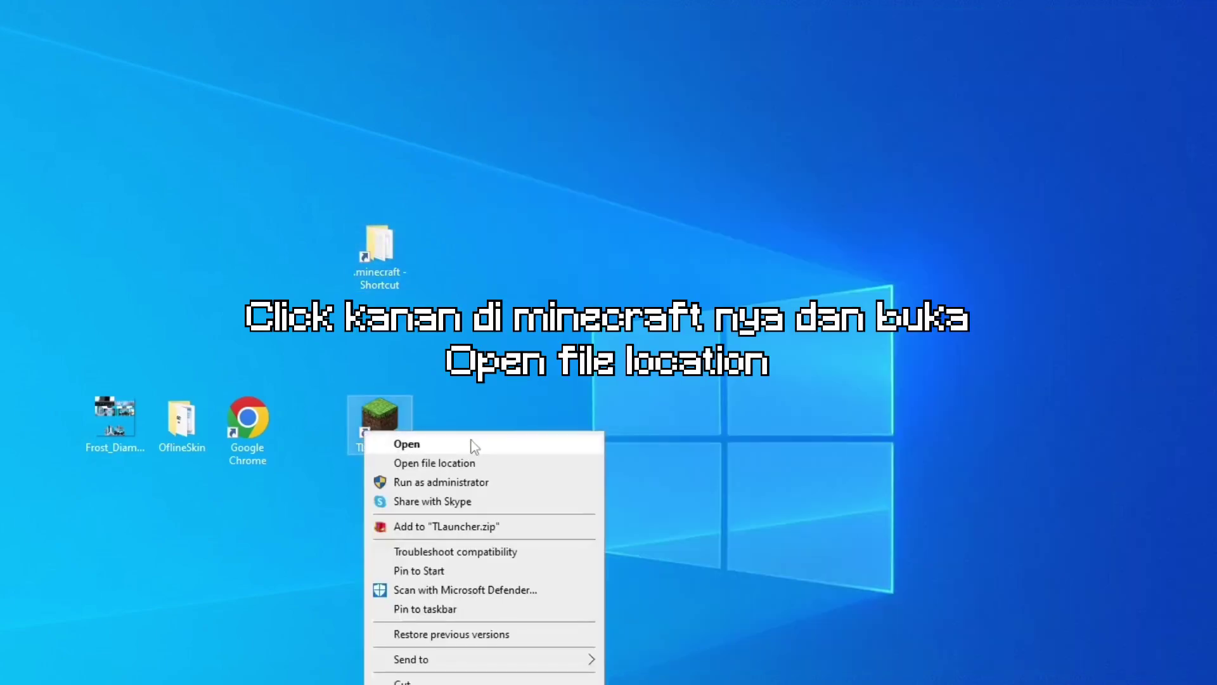
pyautogui.click(484, 470)
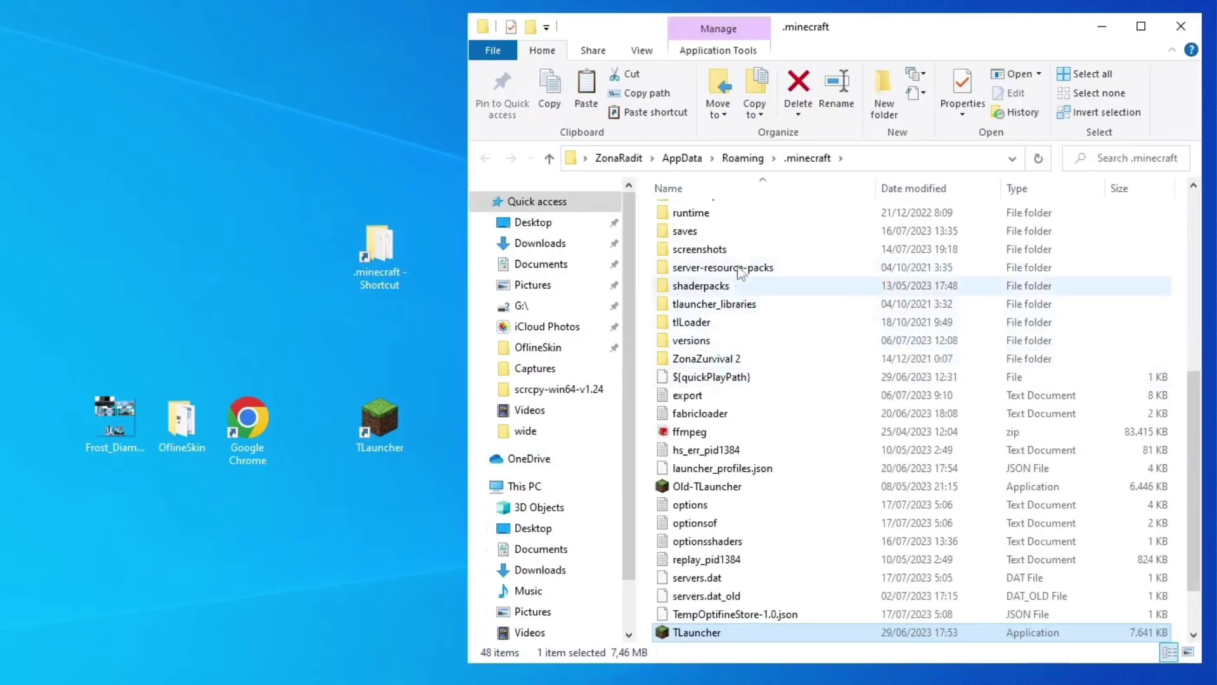
pyautogui.scroll(2, 741, 267)
pyautogui.scroll(2, 761, 285)
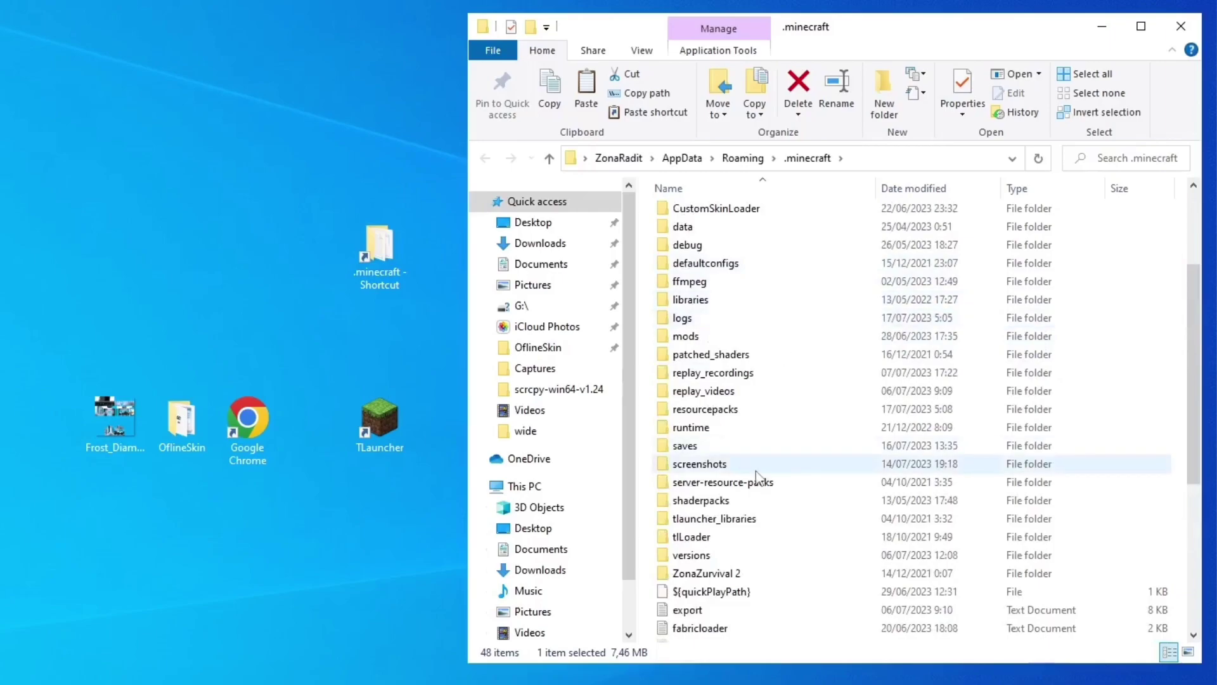
pyautogui.doubleClick(745, 410)
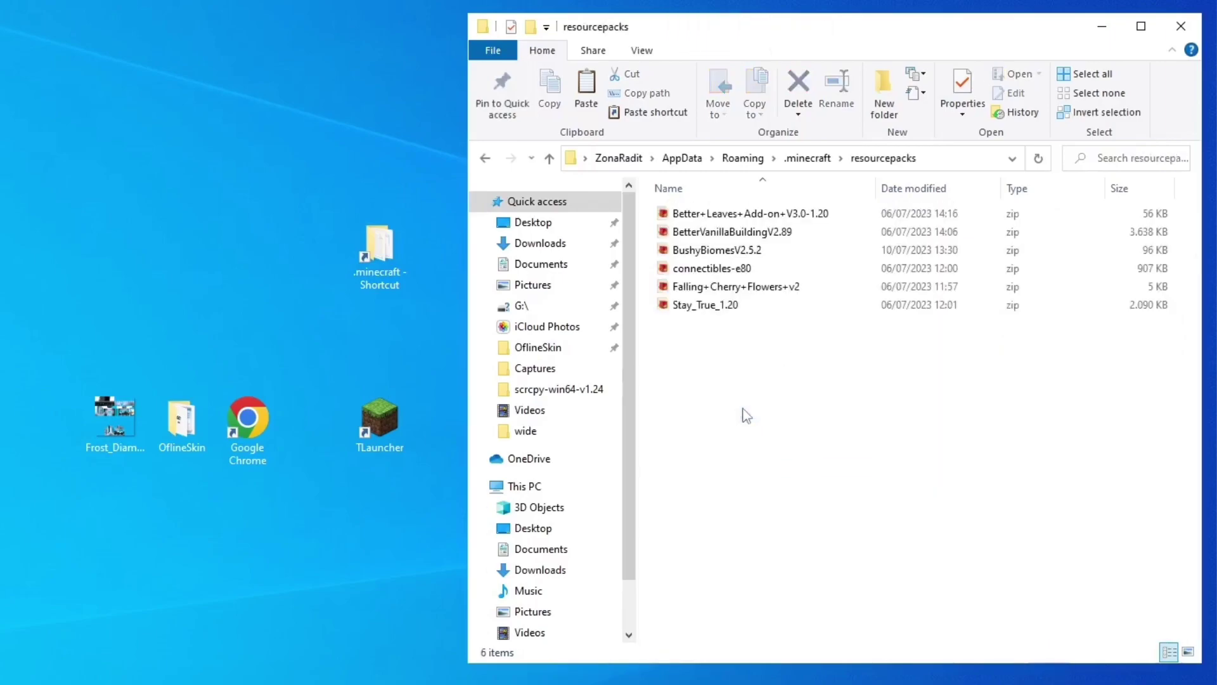
pyautogui.moveTo(182, 422); pyautogui.dragTo(815, 426)
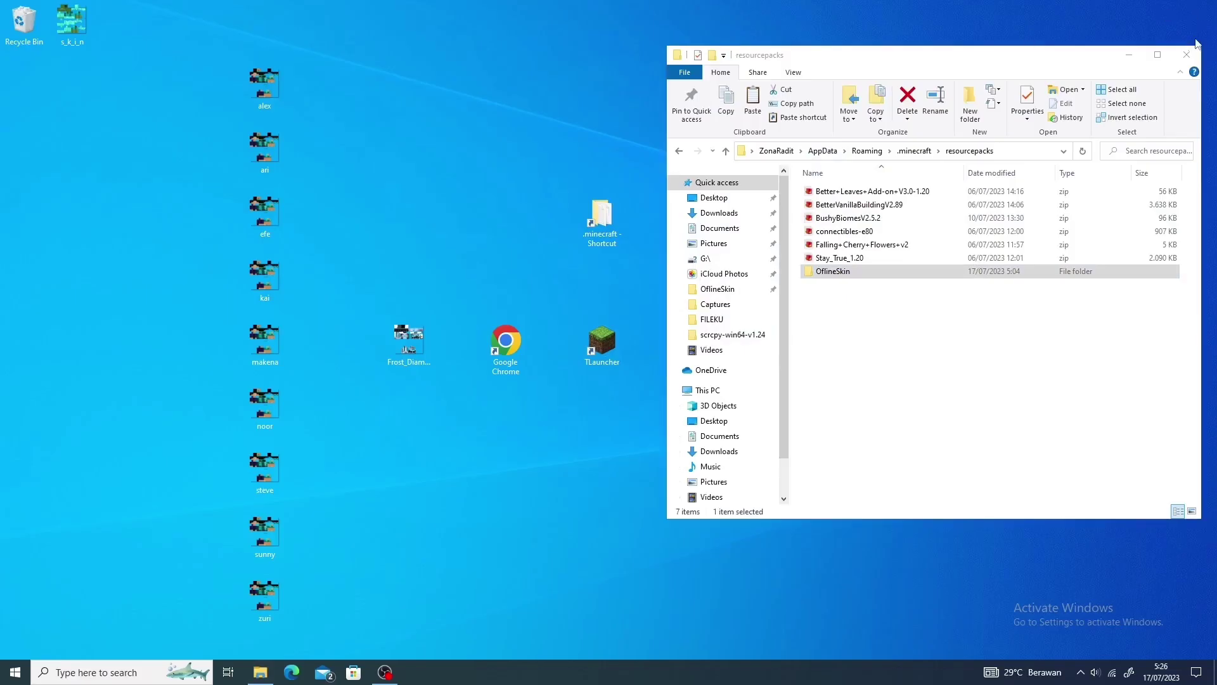
pyautogui.click(1187, 55)
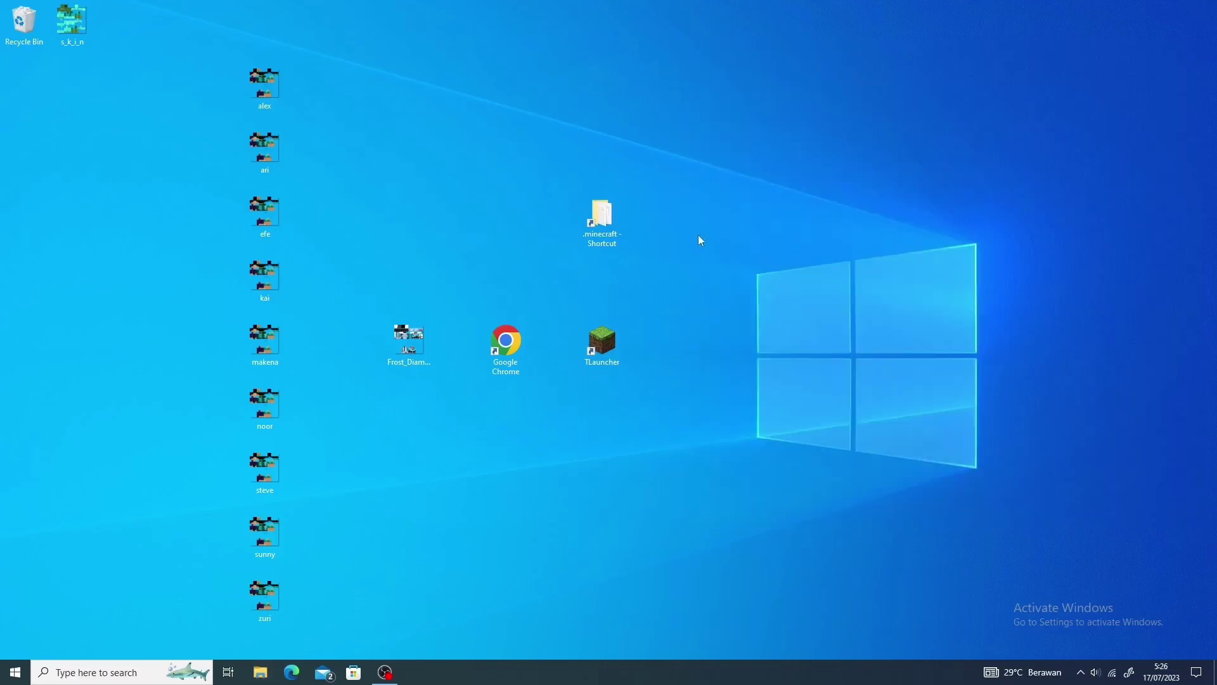
# Move the .minecraft shortcut beside Google Chrome on the desktop and launch TLauncher.
pyautogui.moveTo(584, 215); pyautogui.dragTo(468, 326)
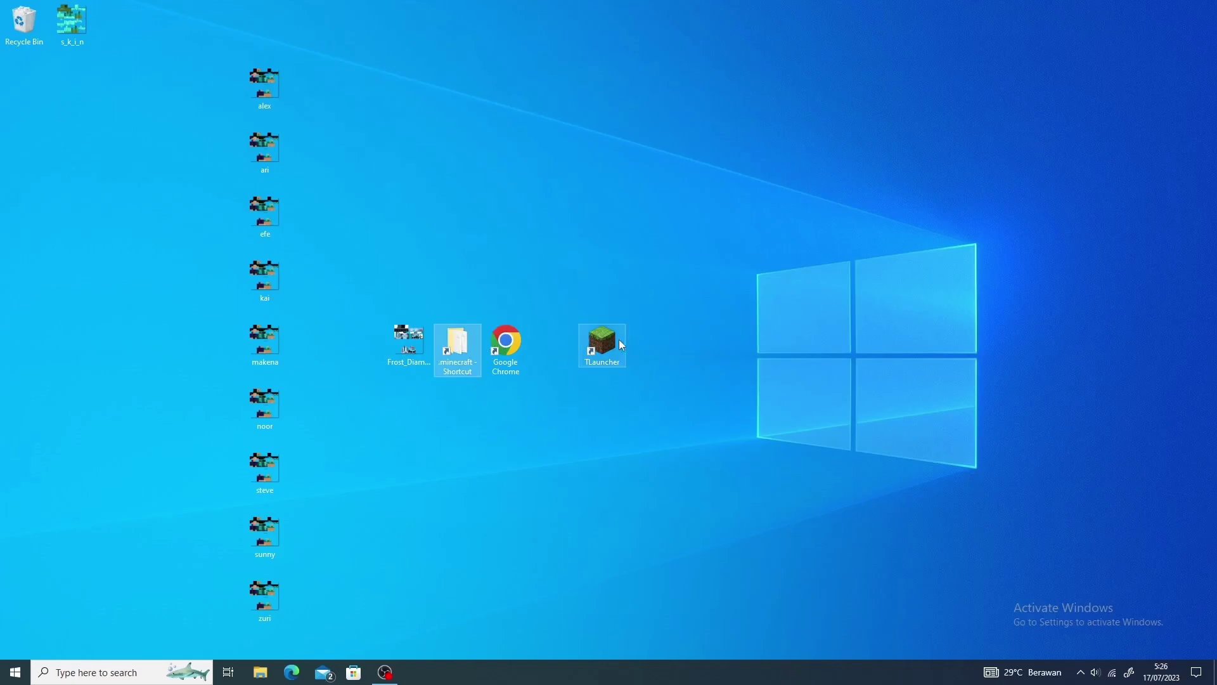
pyautogui.click(610, 353)
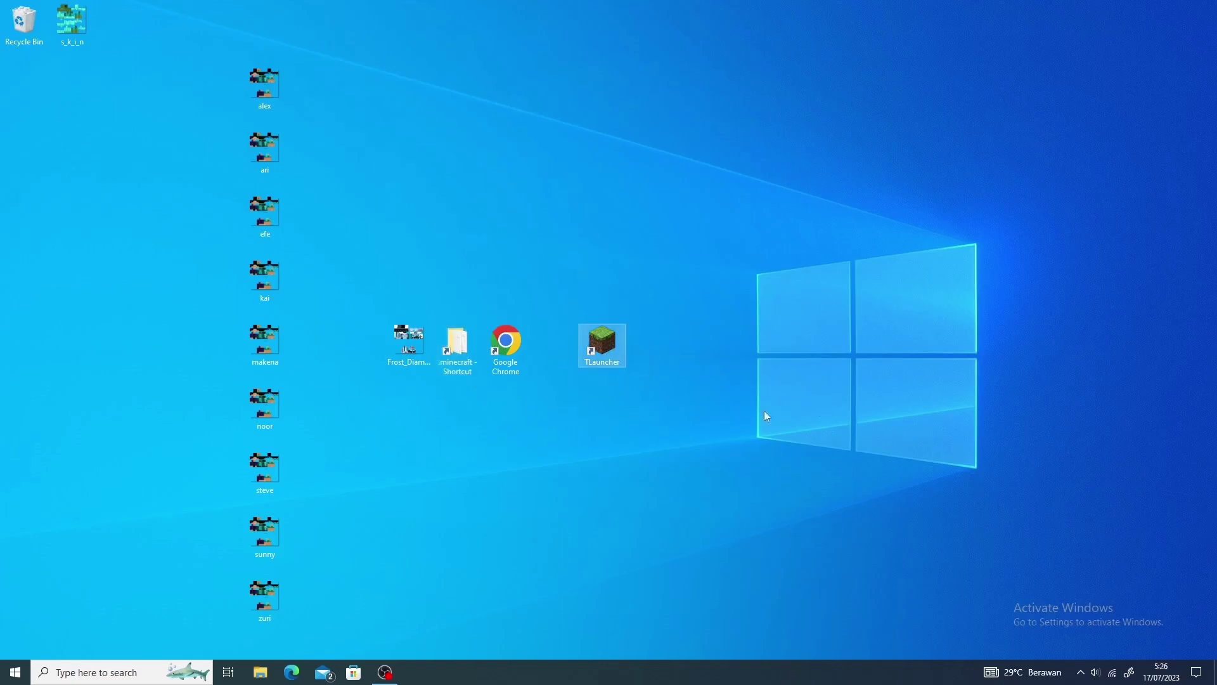
pyautogui.doubleClick(602, 368)
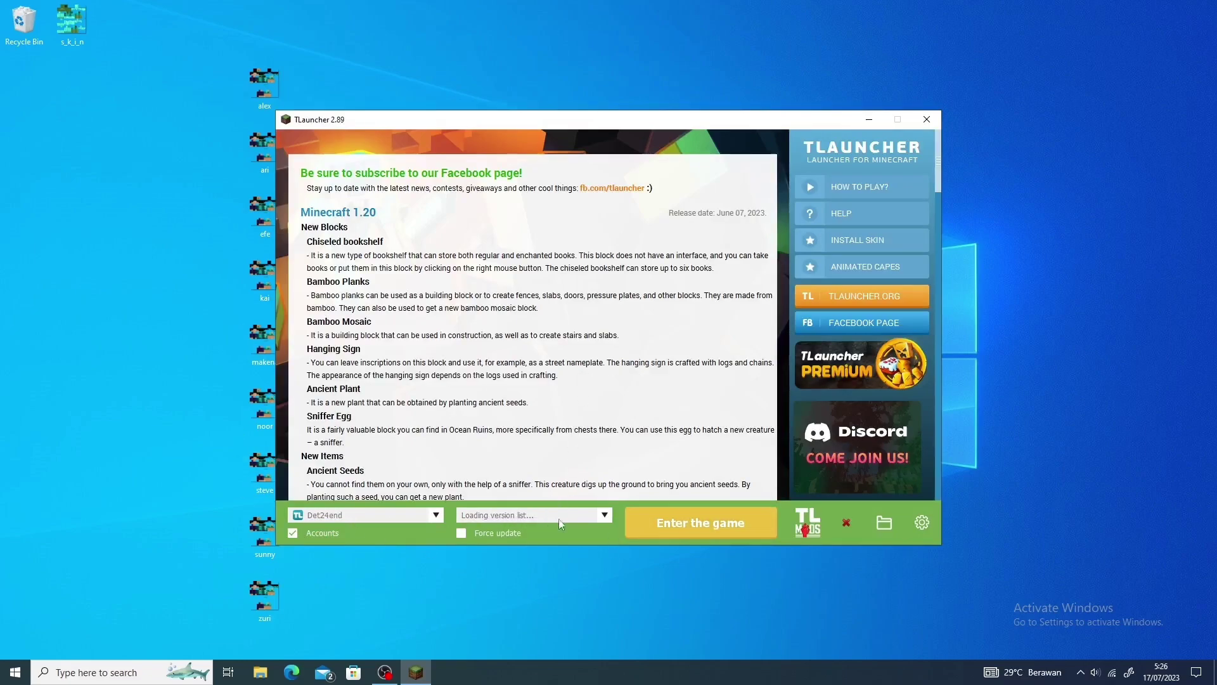
# Disconnect the computer from Wi-Fi and close the TLauncher window.
pyautogui.click(1112, 675)
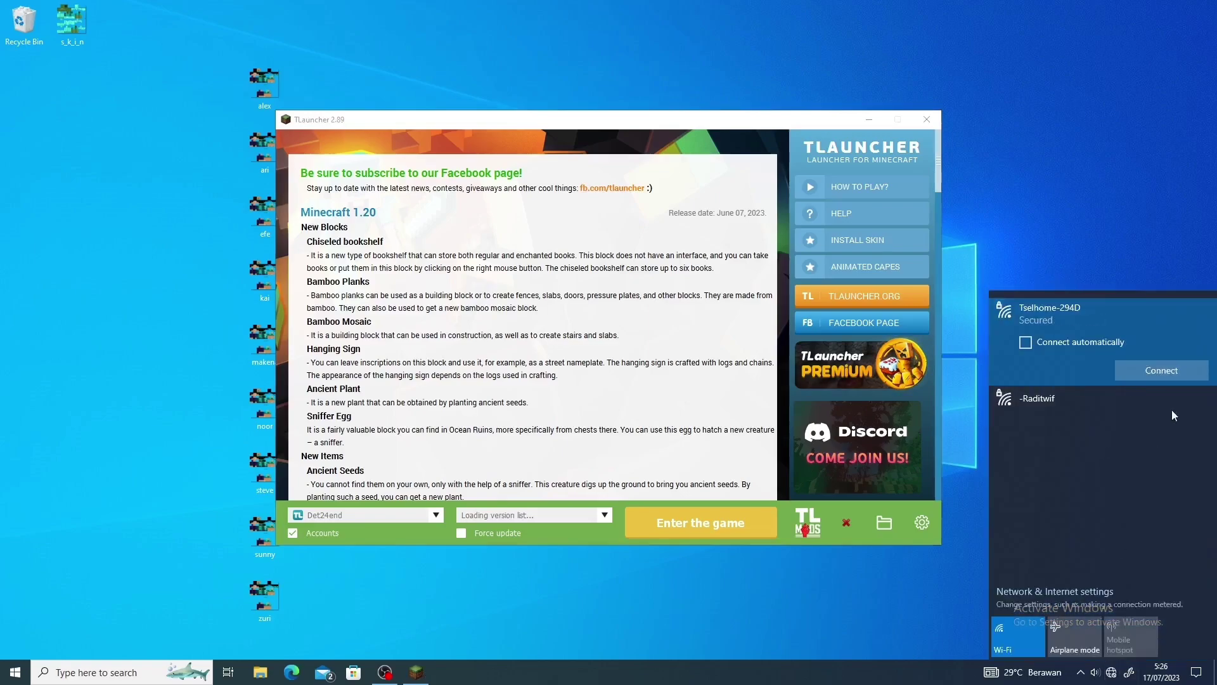
pyautogui.moveTo(546, 295); pyautogui.dragTo(520, 388)
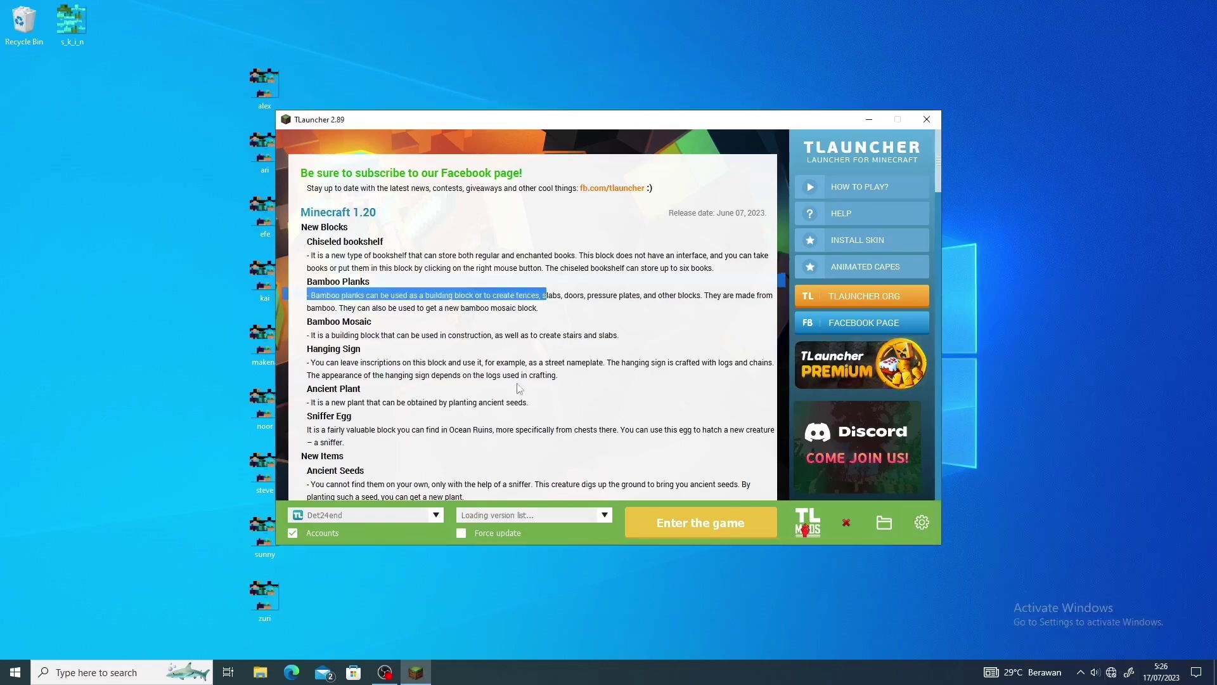
pyautogui.click(295, 538)
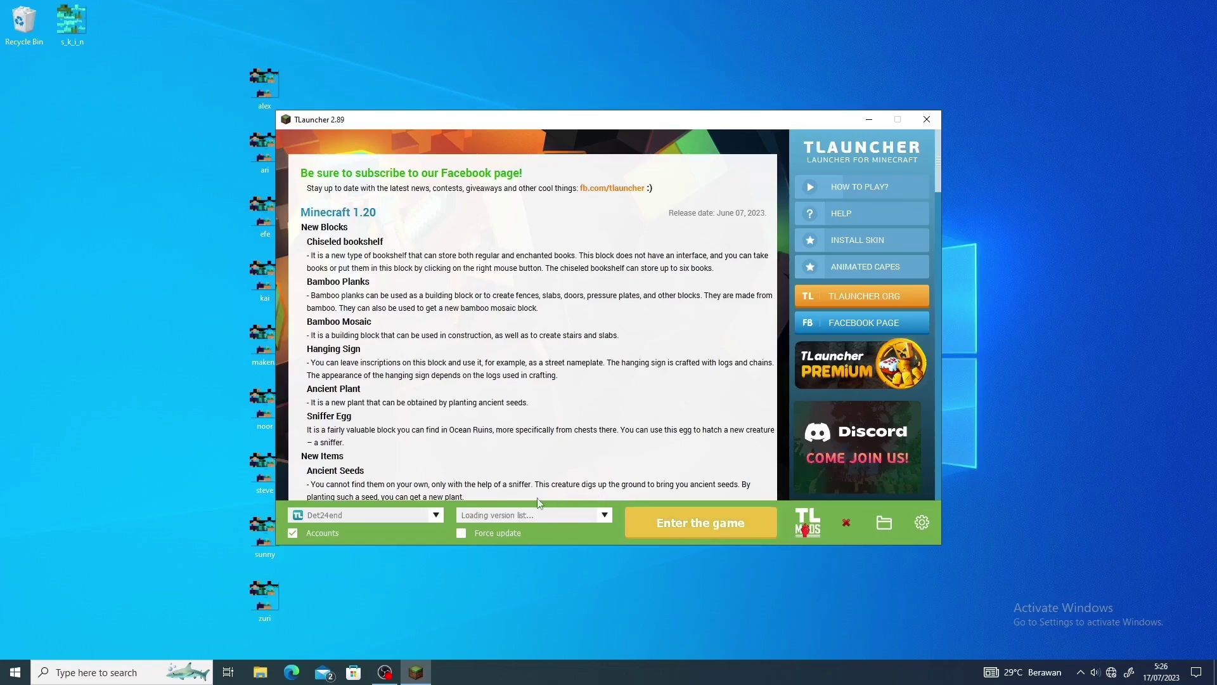
pyautogui.click(927, 121)
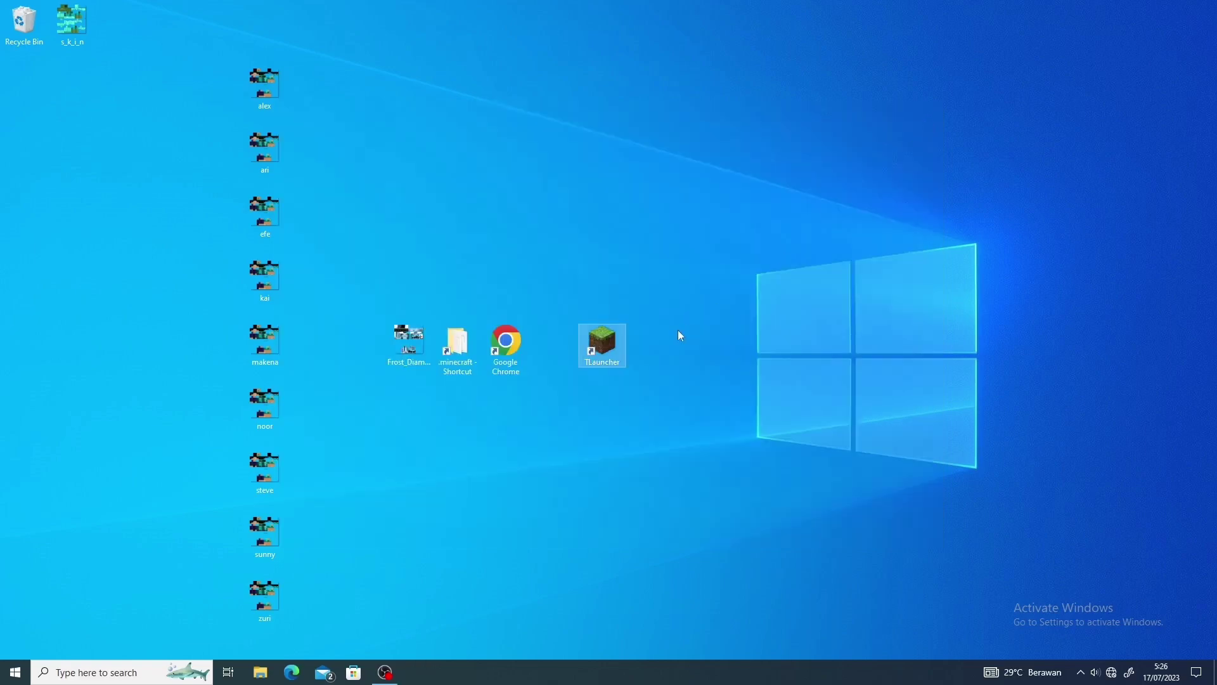
# Relaunch TLauncher, enter the game with OptiFine 1.20, and dismiss the authentication error.
pyautogui.rightClick(599, 345)
pyautogui.click(617, 359)
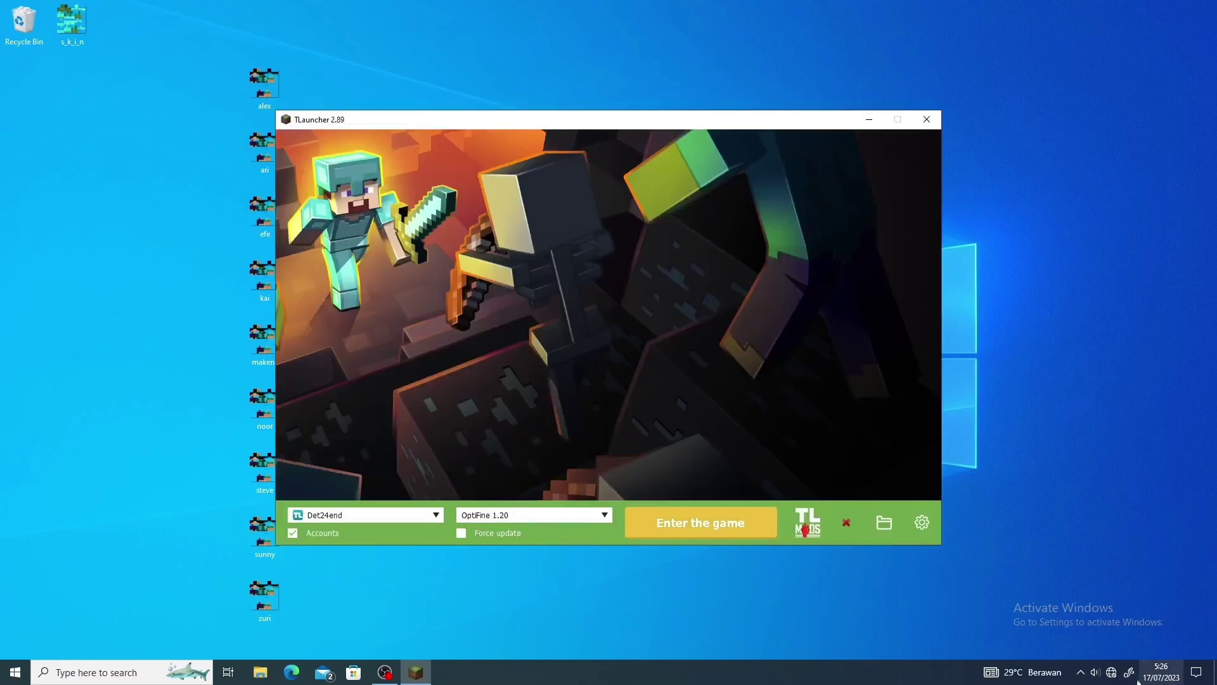
pyautogui.click(670, 528)
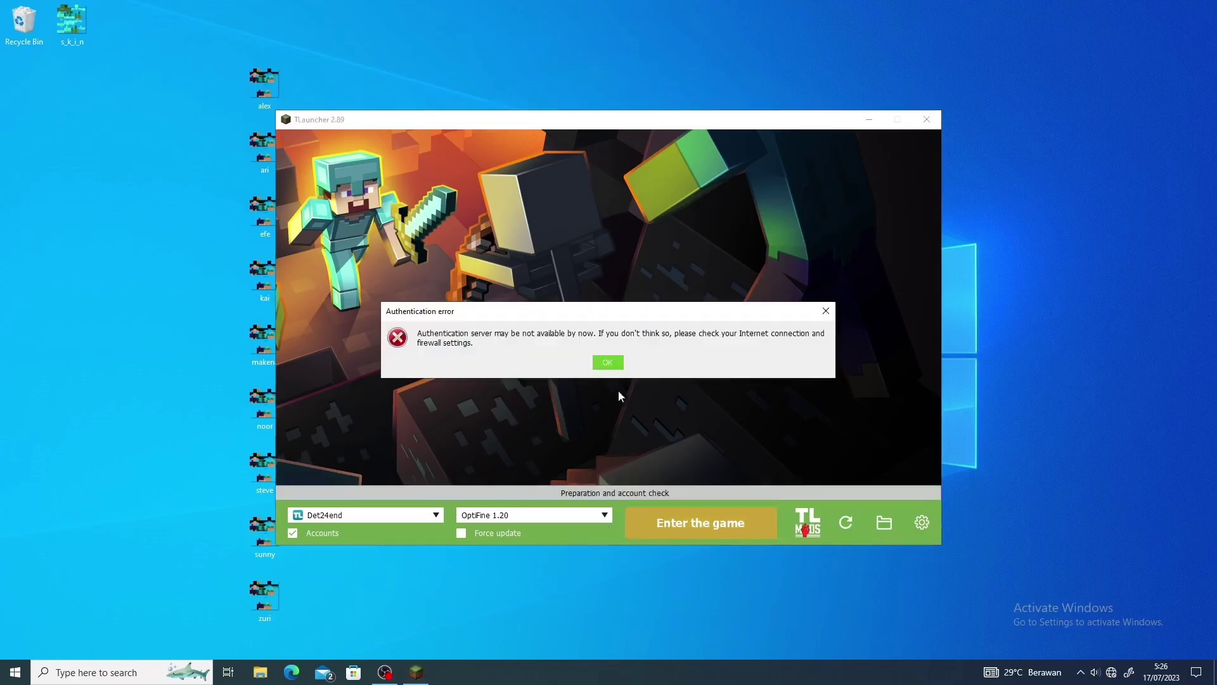
pyautogui.click(606, 362)
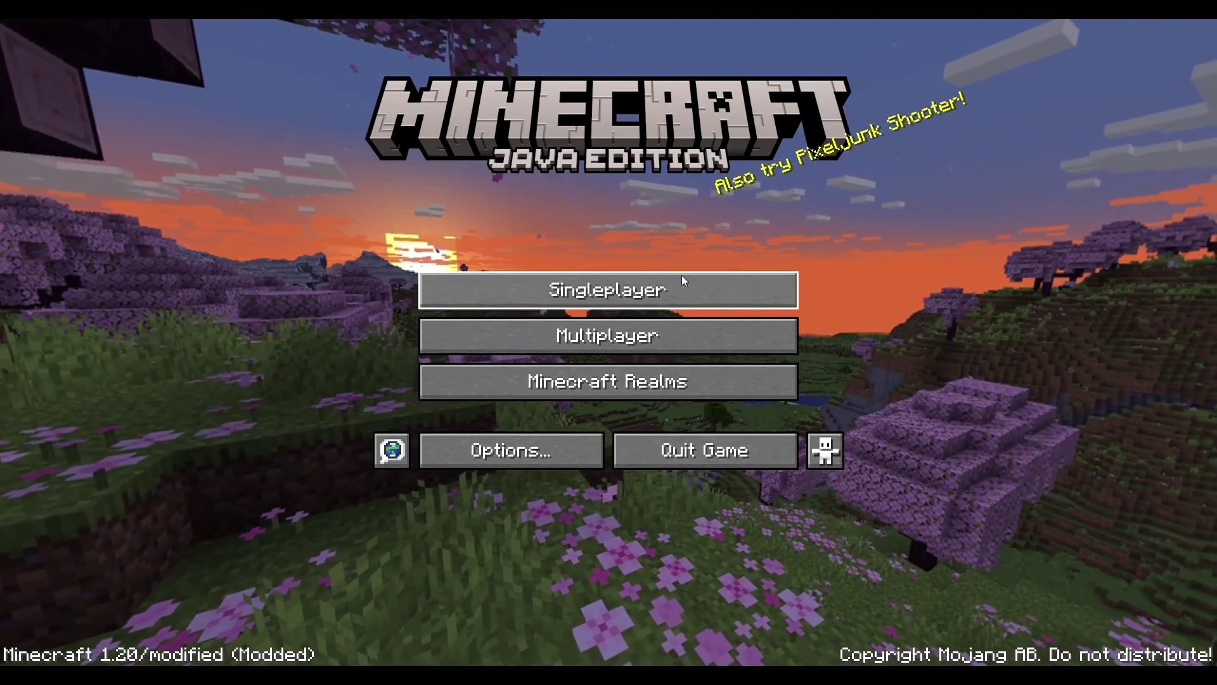
# Load the singleplayer world hardcore main EMD in Minecraft.
pyautogui.click(683, 276)
pyautogui.moveTo(361, 159)
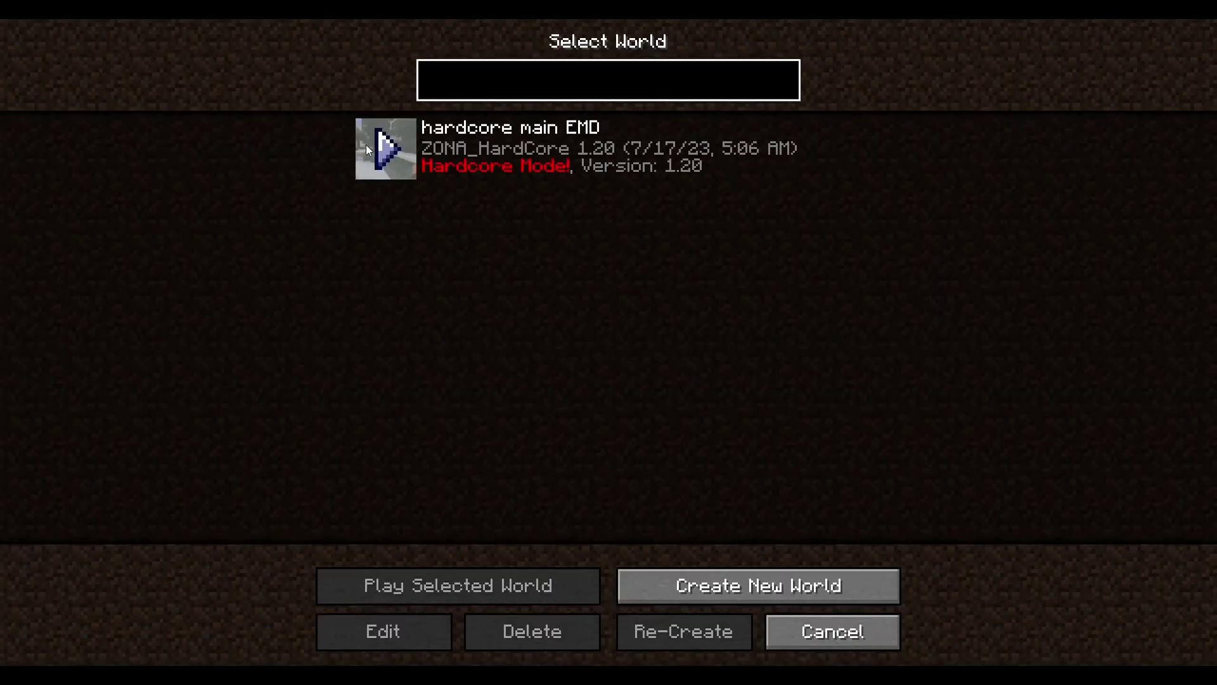
pyautogui.click(366, 143)
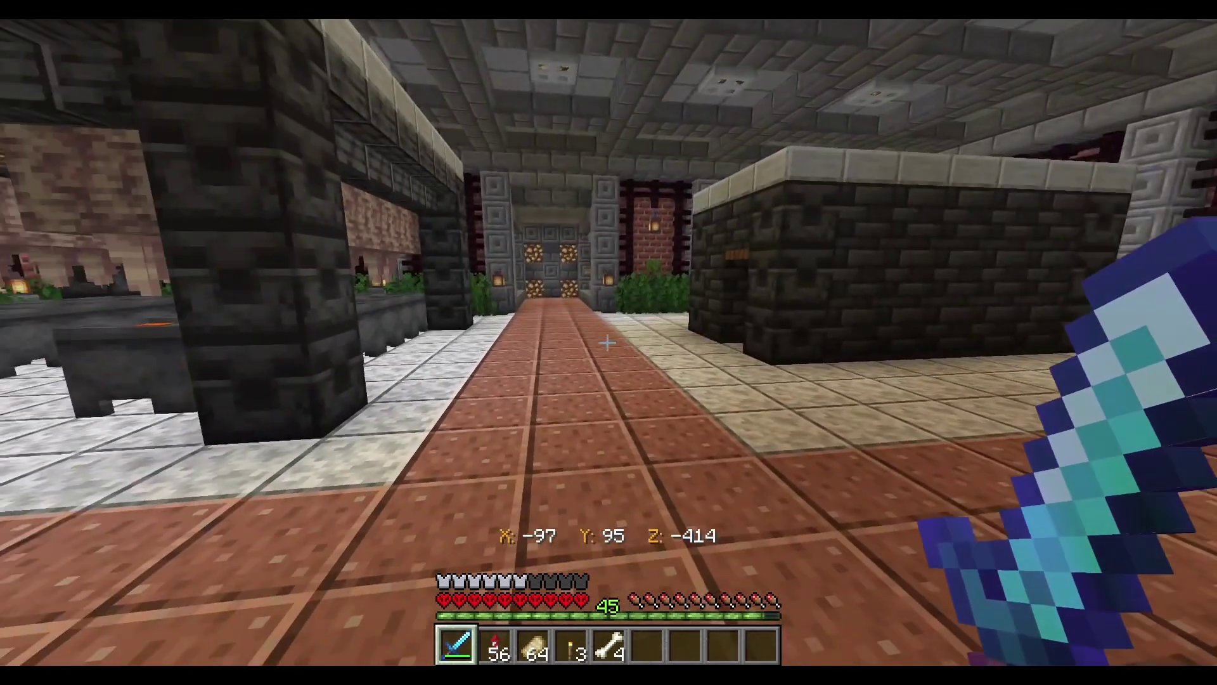
# Switch to the front-facing third-person view and take off all the character's armor.
pyautogui.press('F5')
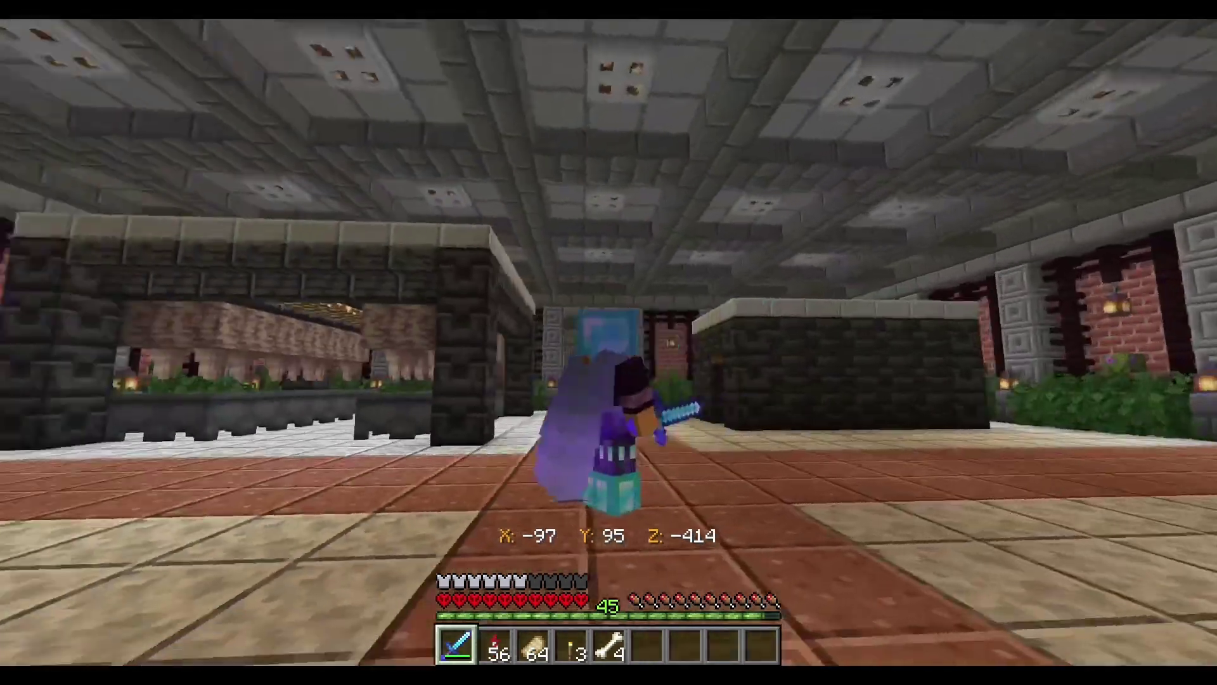
pyautogui.press('F5')
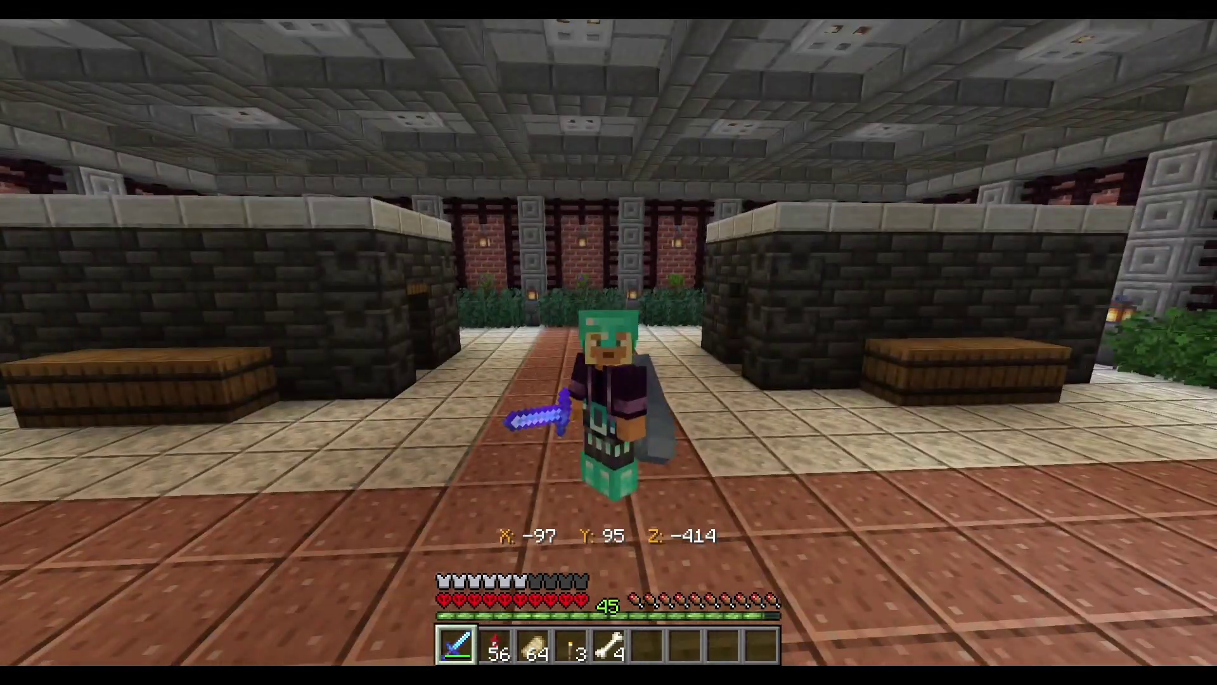
pyautogui.press('e')
pyautogui.moveTo(599, 251)
pyautogui.keyDown('shift'); pyautogui.click(616, 209); pyautogui.keyUp('shift')
pyautogui.press('e')
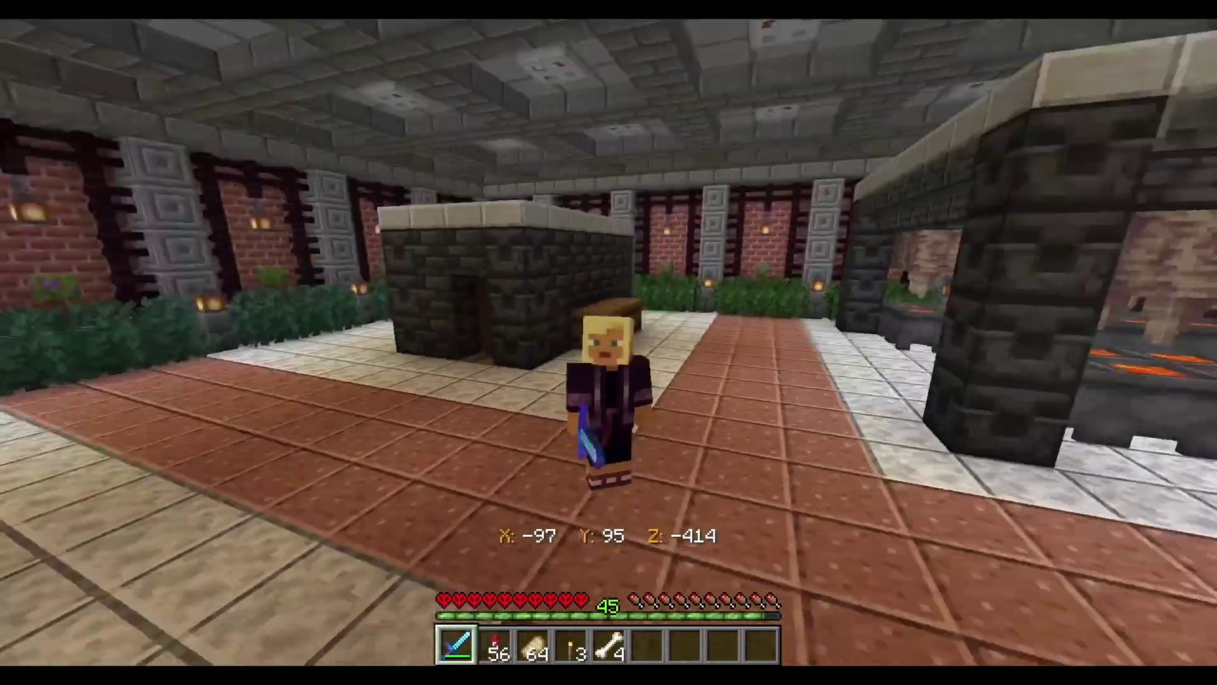
# Activate the OflineSkin resource pack and return to the game world.
pyautogui.press('Escape')
pyautogui.click(522, 353)
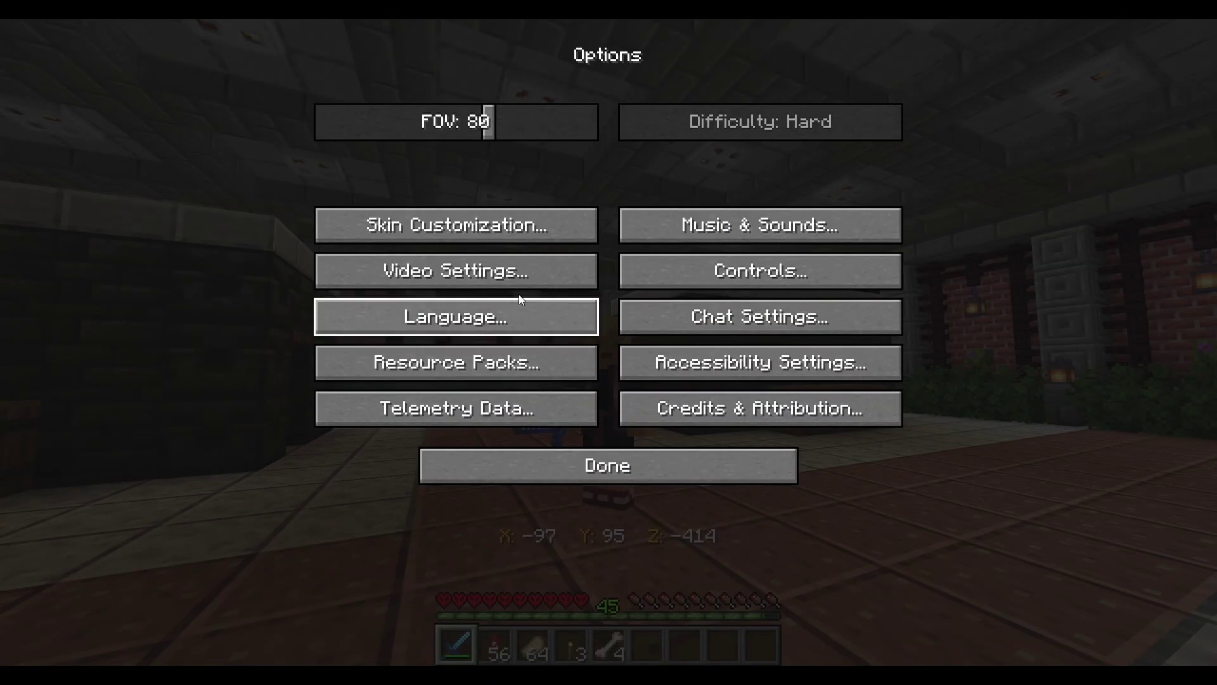
pyautogui.click(508, 370)
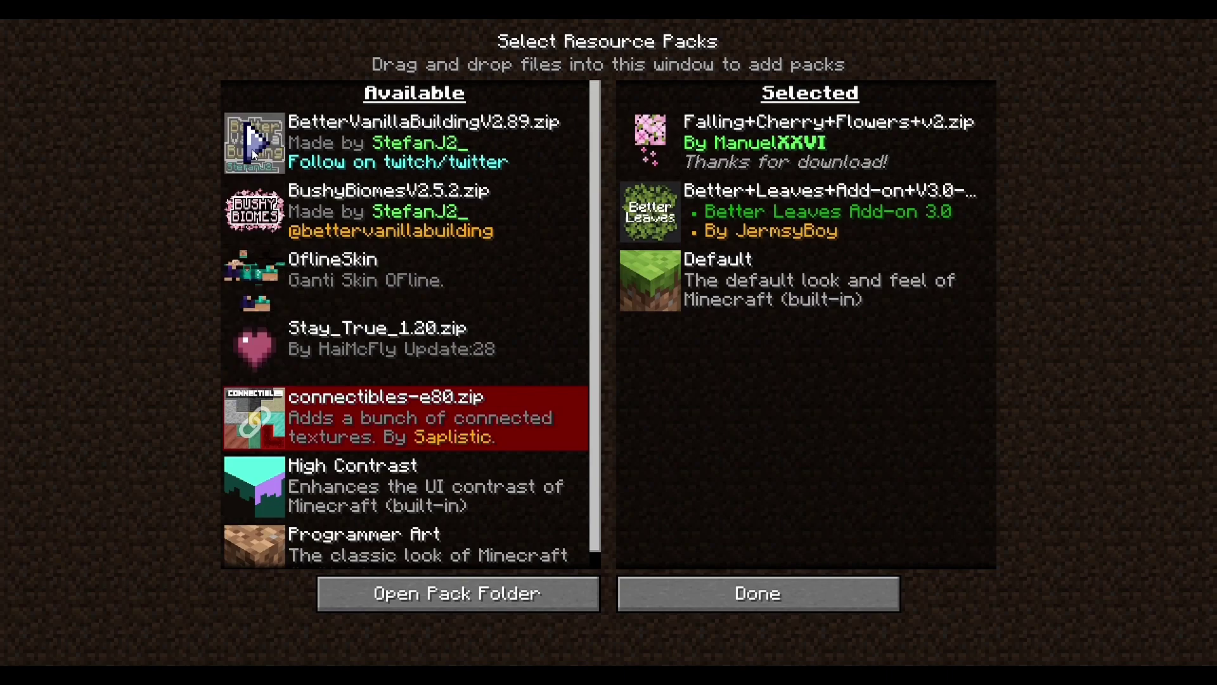
pyautogui.click(251, 272)
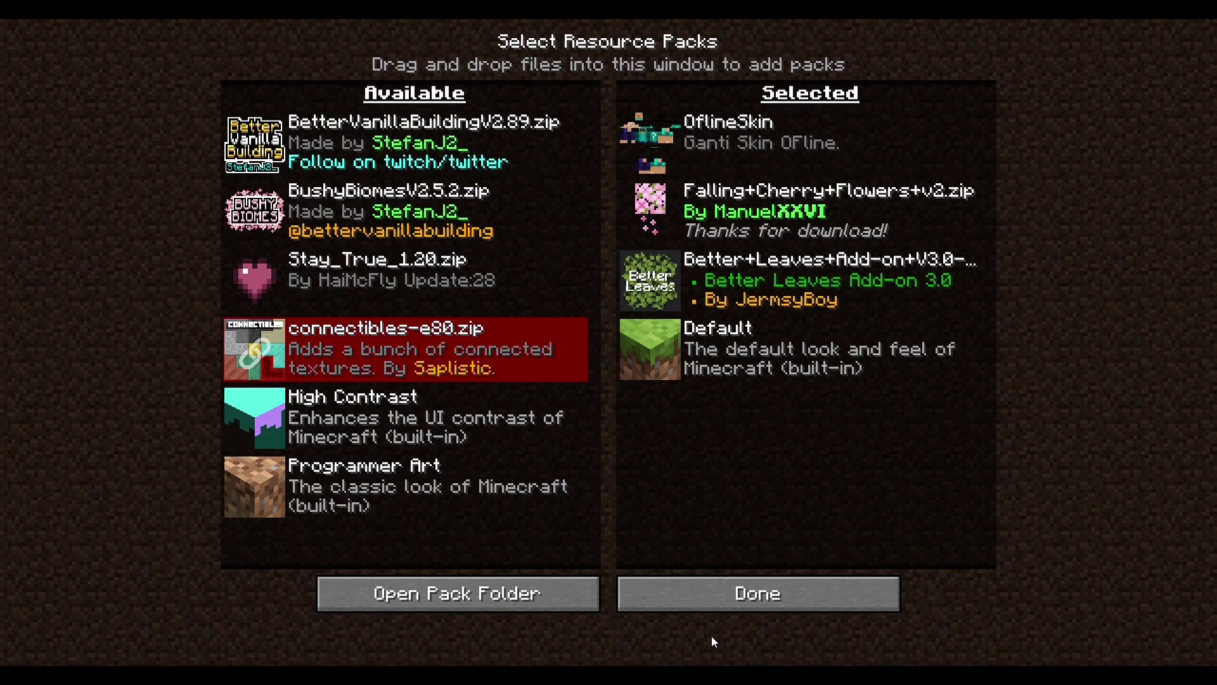
pyautogui.click(677, 601)
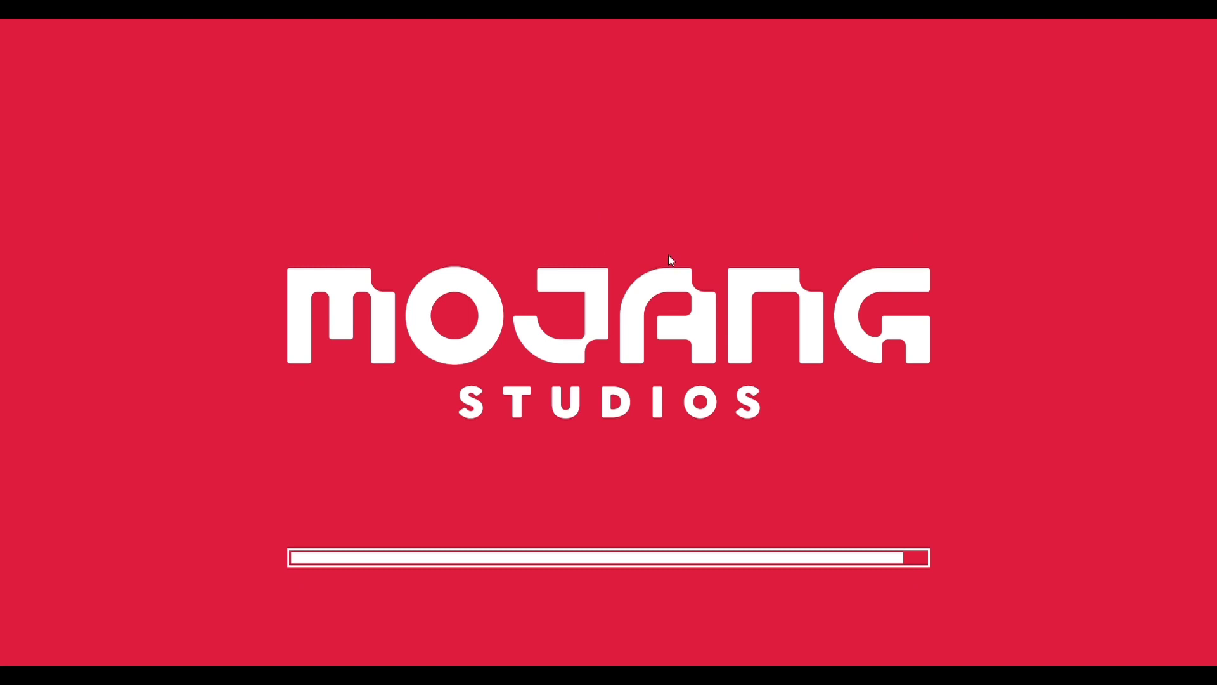
pyautogui.press('Escape')
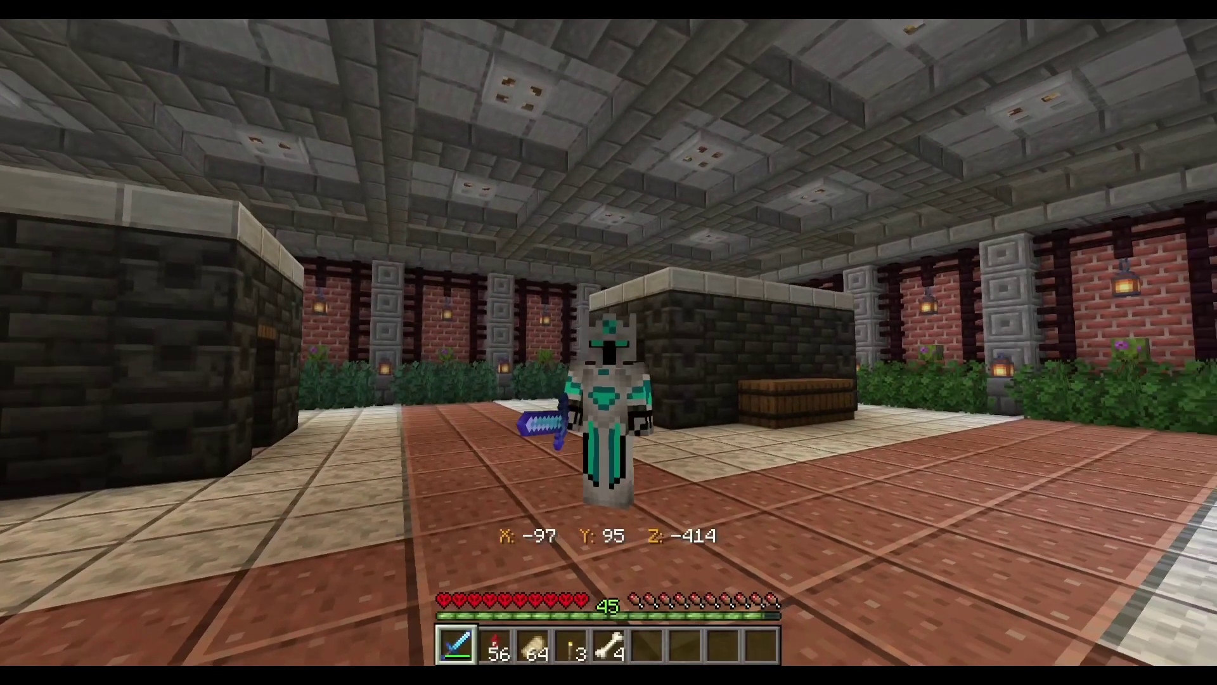
# Walk the character around to examine its skin from the front and return to first-person view.
pyautogui.press('w')
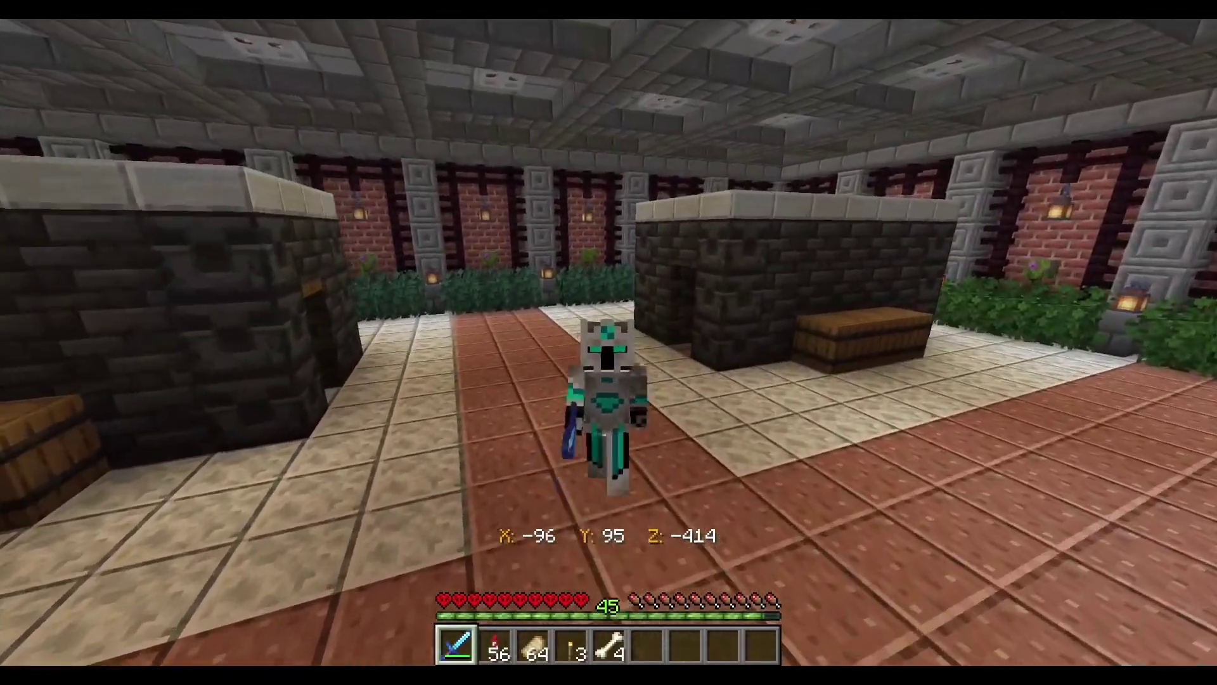
pyautogui.press('w')
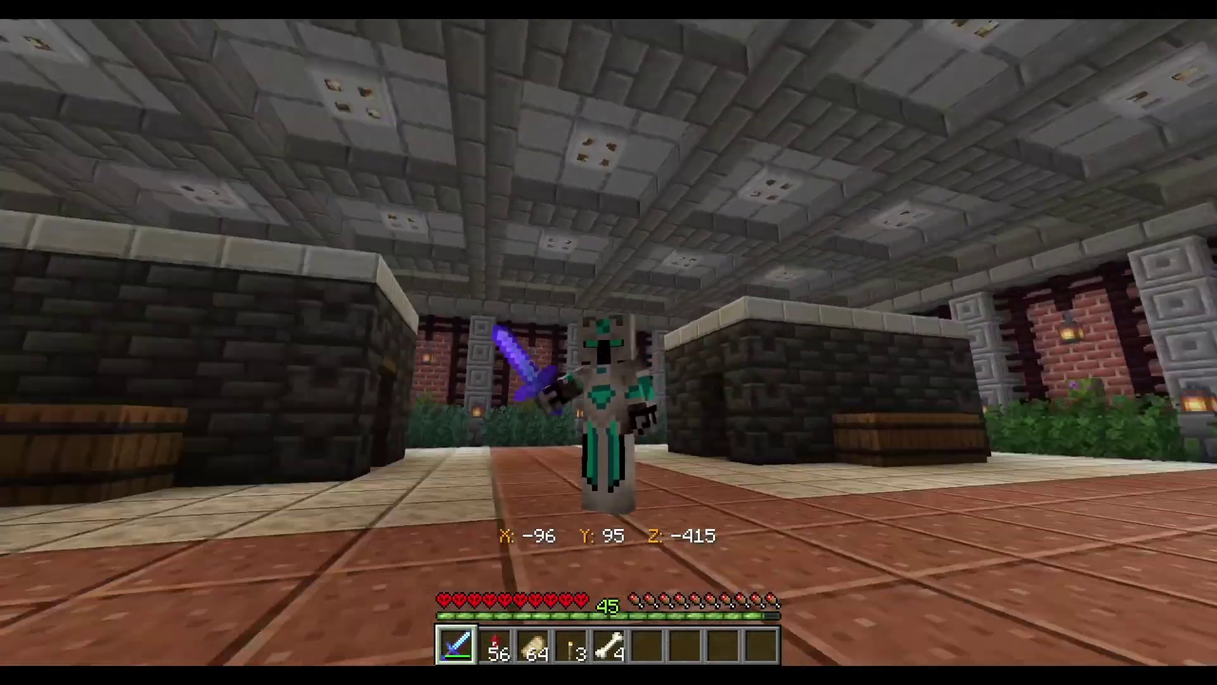
pyautogui.press('w')
pyautogui.press('F5')
pyautogui.press('F5')
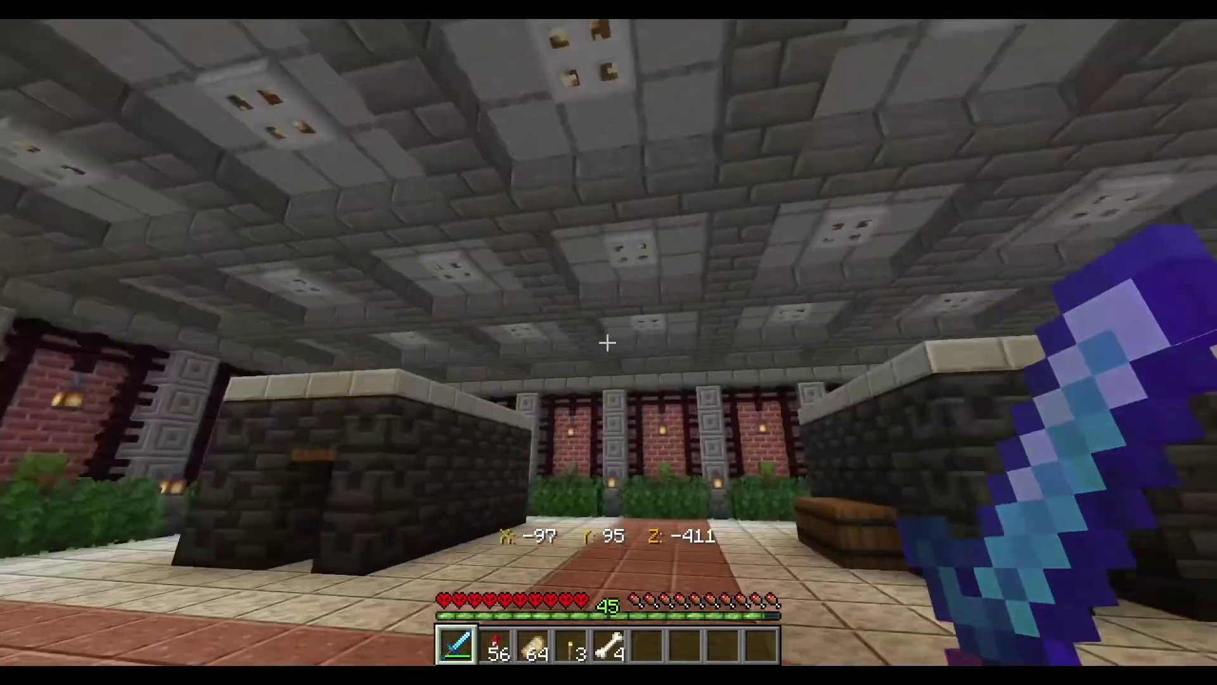
# Put the armor back on the character and walk around in front-facing view to examine the skin with it.
pyautogui.press('e')
pyautogui.press('e')
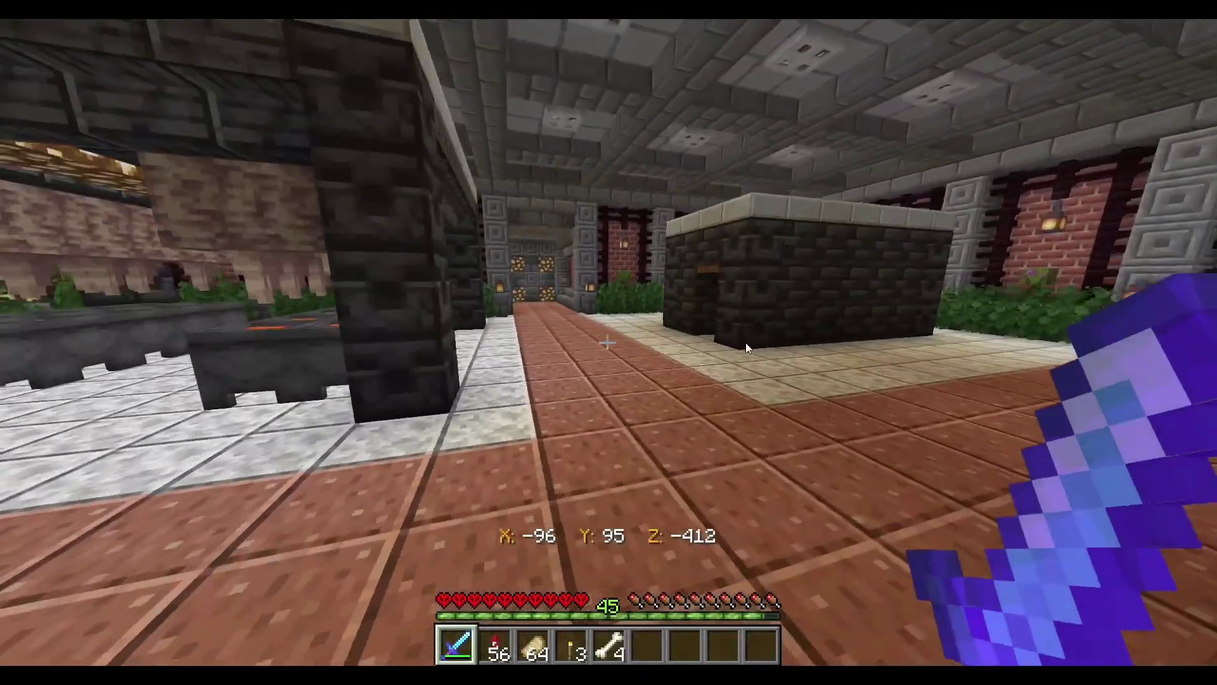
pyautogui.press('e')
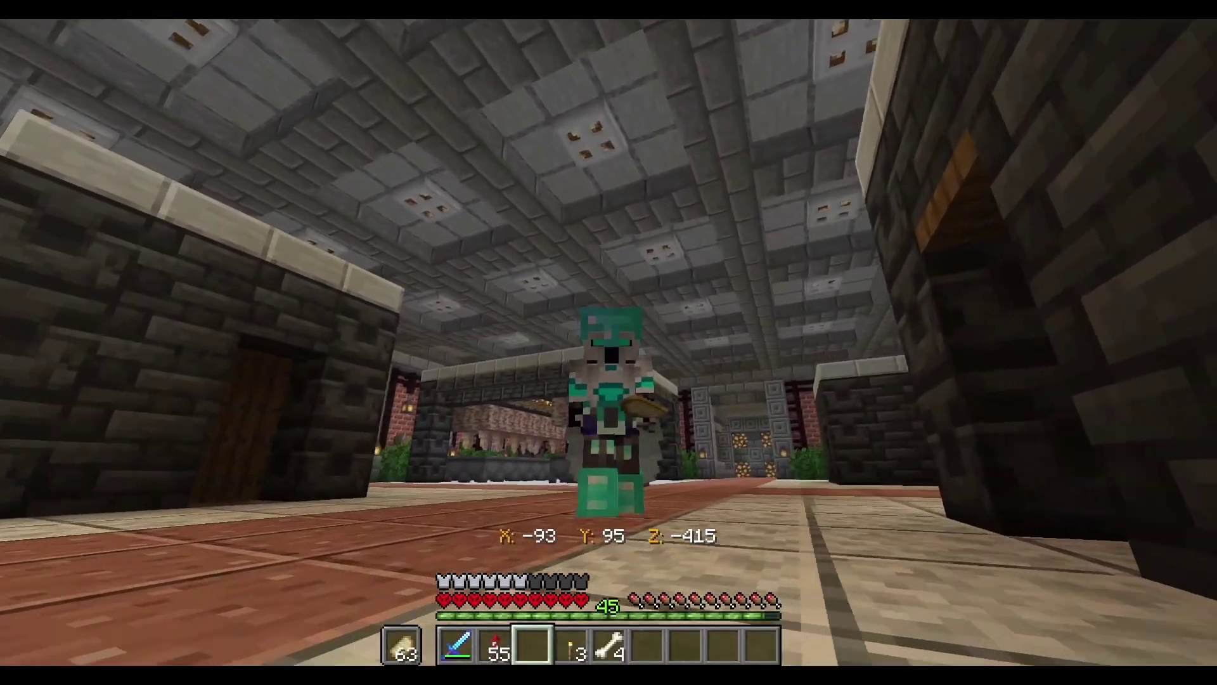
pyautogui.press('w')
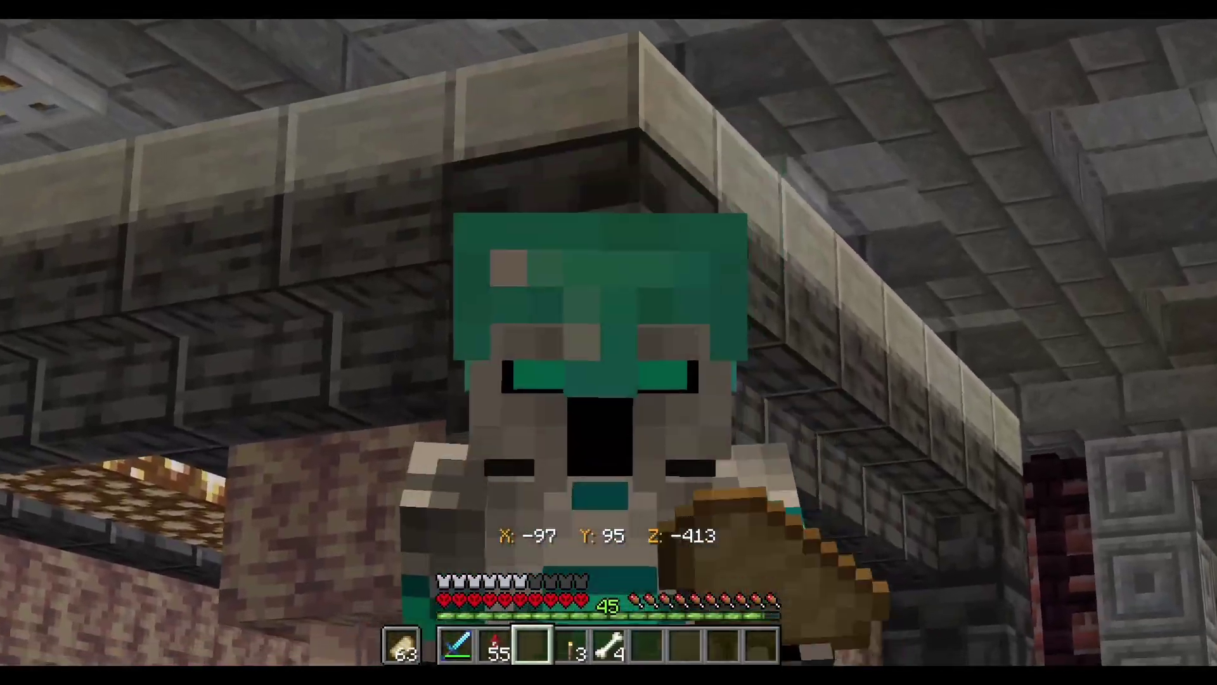
pyautogui.press('w')
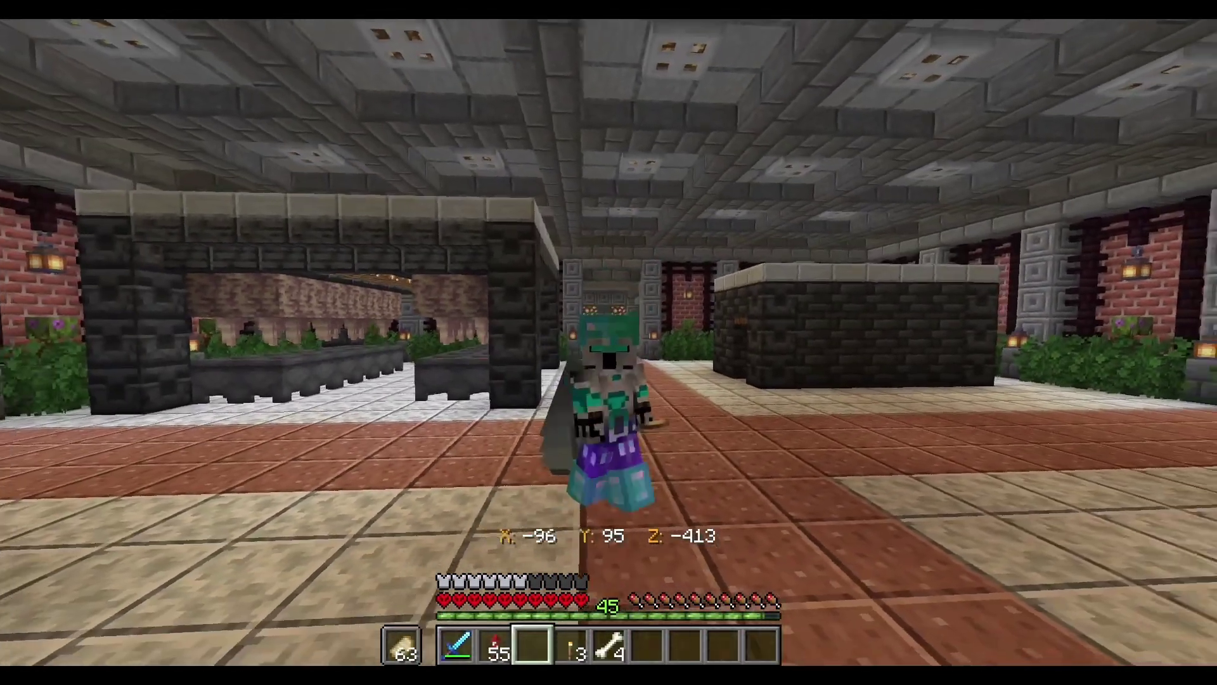
pyautogui.press('w')
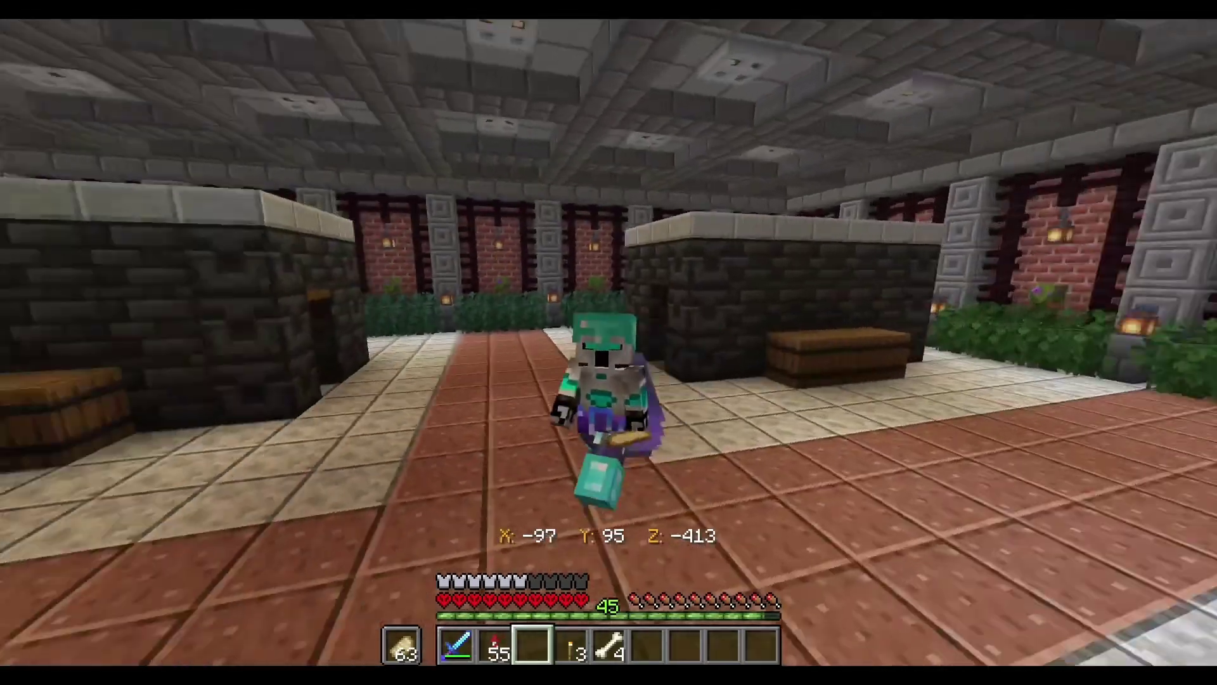